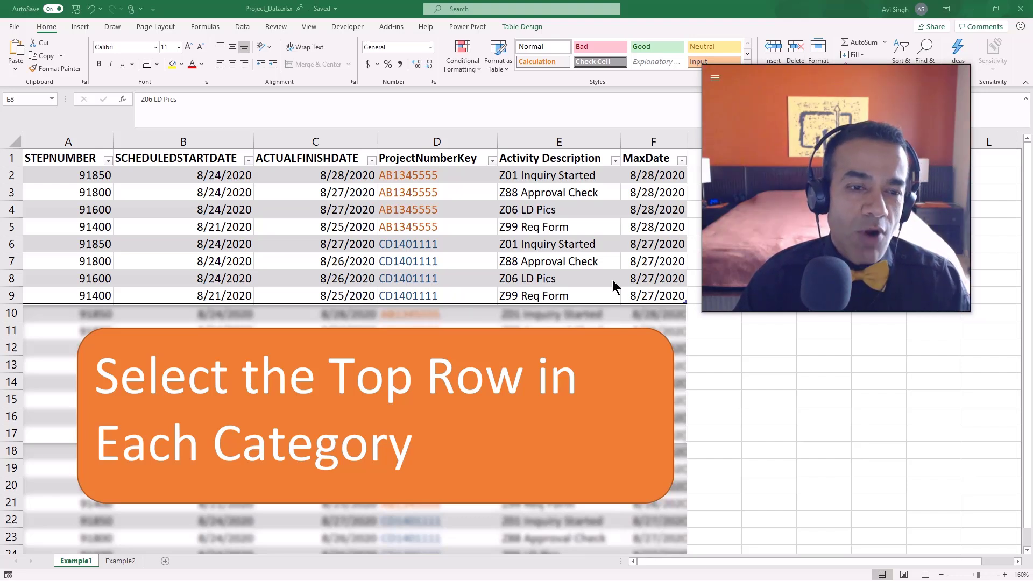
Examine the ProjectNumberKey groups and the latest ACTUALFINISHDATE of each project on the Example1 sheet
double_click(375, 381)
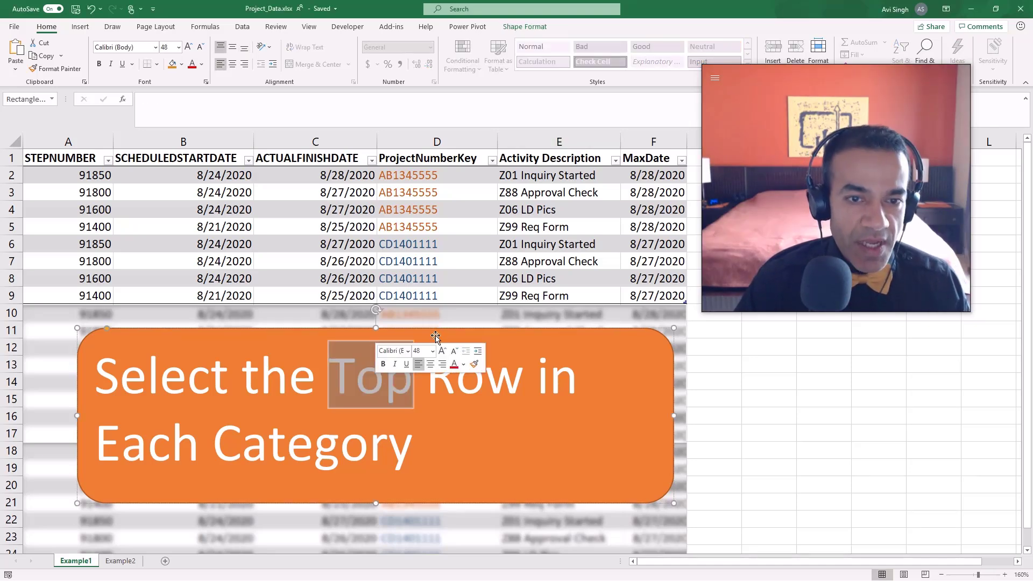
click(437, 294)
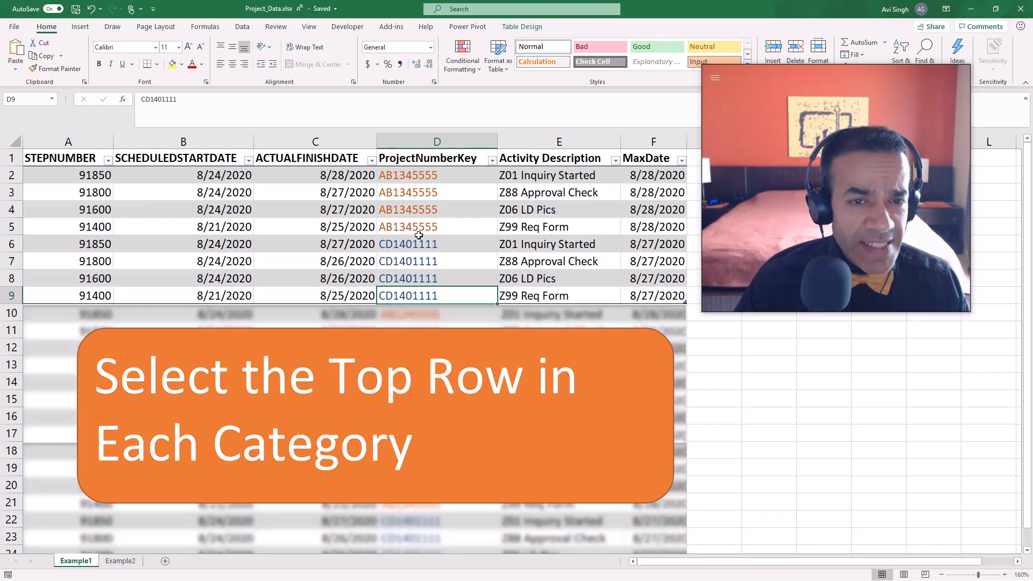
click(409, 175)
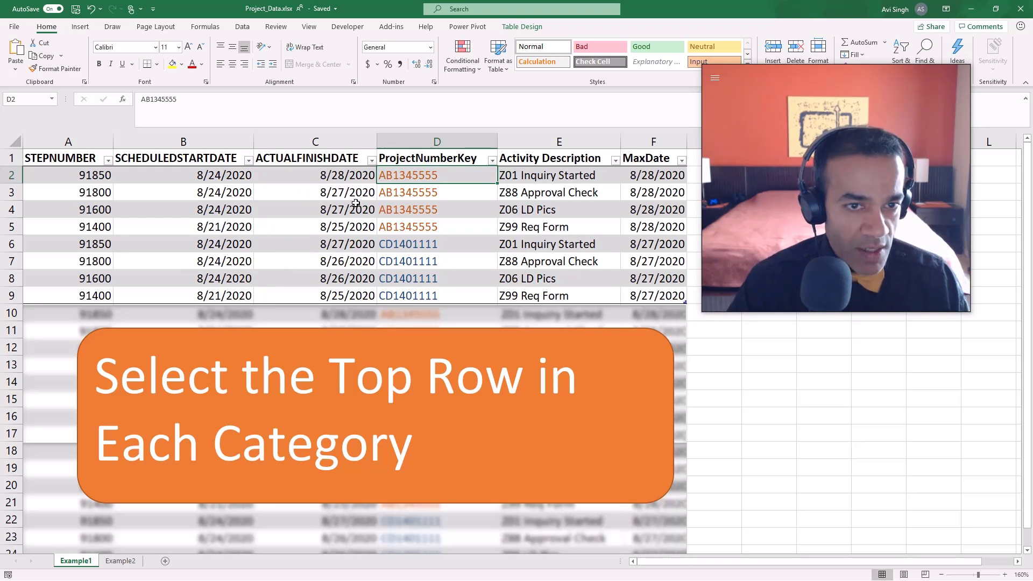
click(354, 177)
click(342, 245)
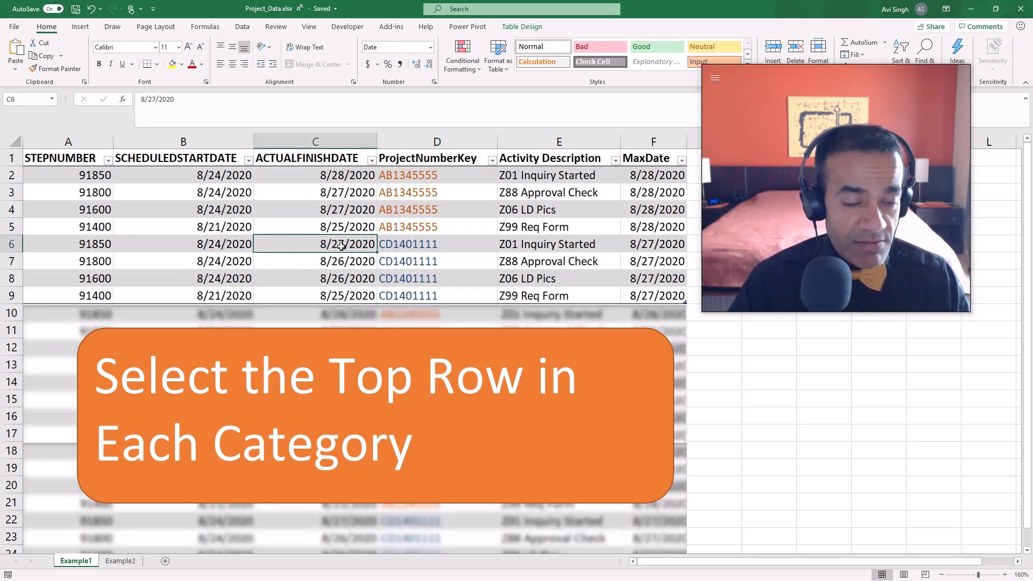
Examine the red ACTUALFINISHDATE cells of project CD1401111 on the Example2 sheet
click(123, 562)
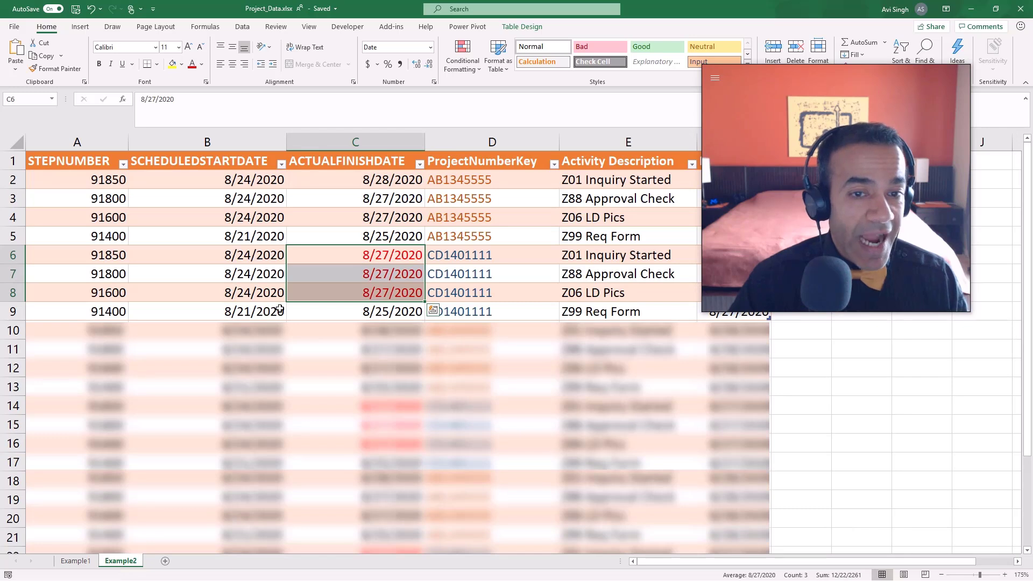
click(378, 254)
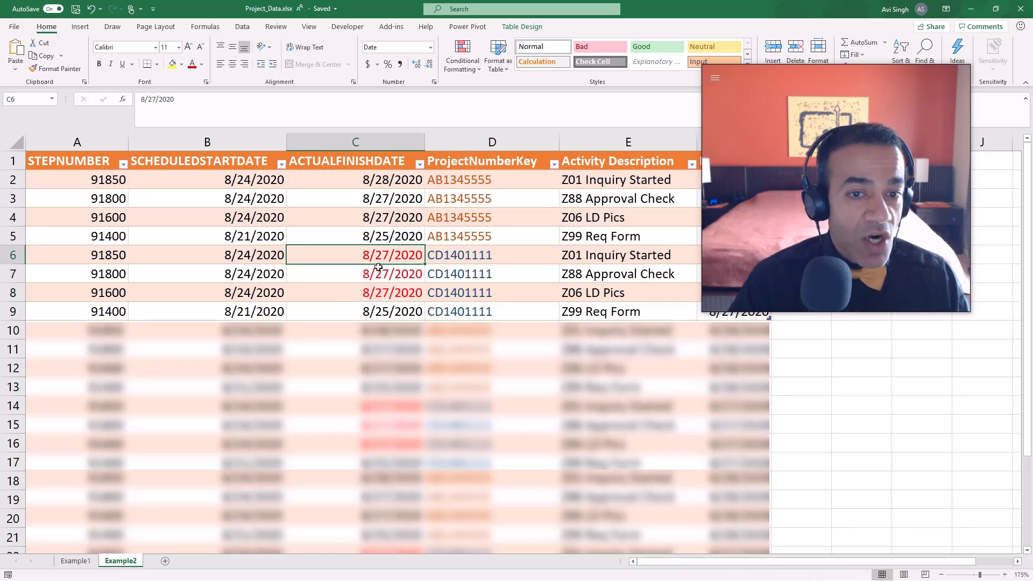
drag(378, 268, 365, 295)
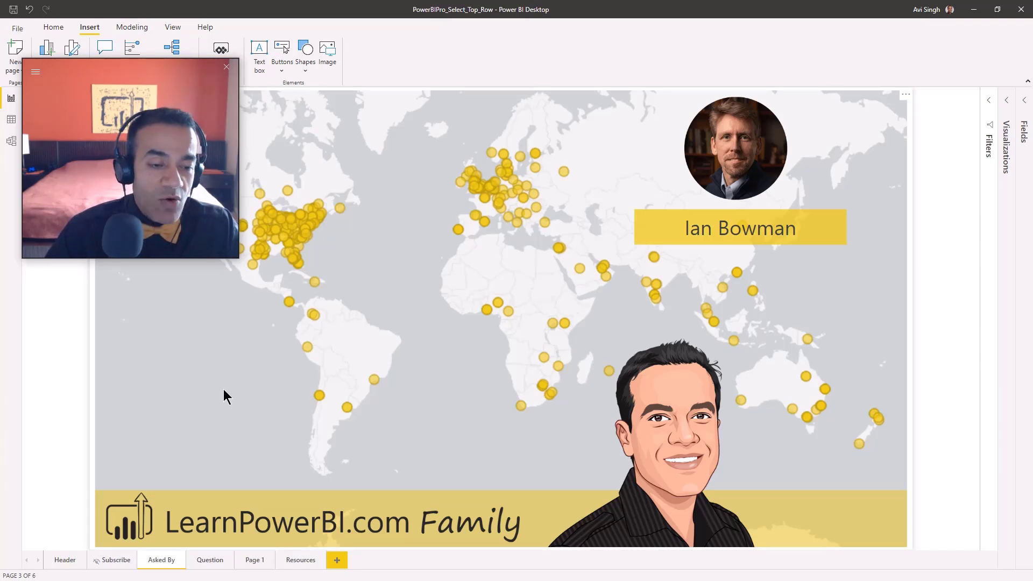
click(112, 562)
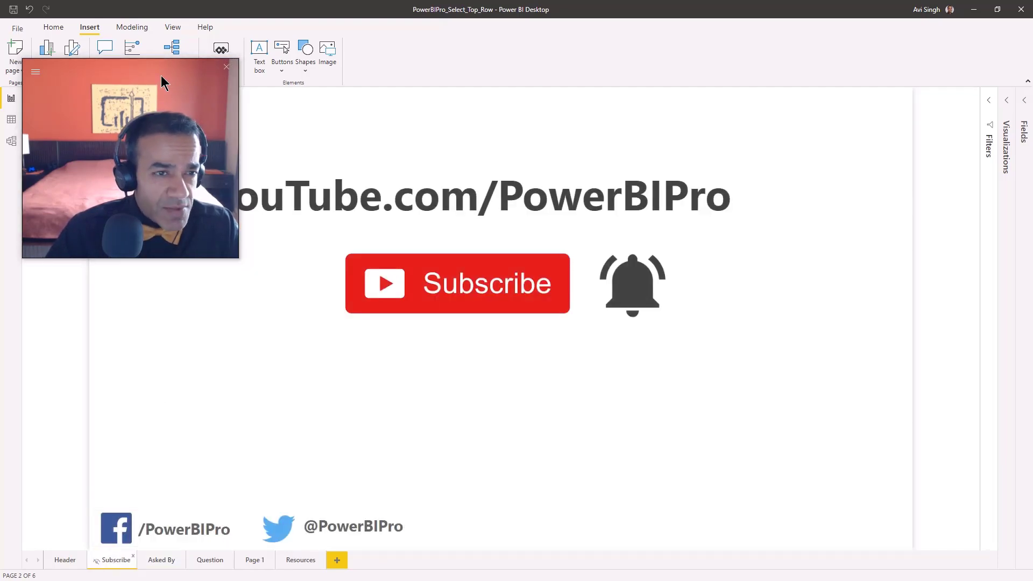
drag(164, 73, 864, 345)
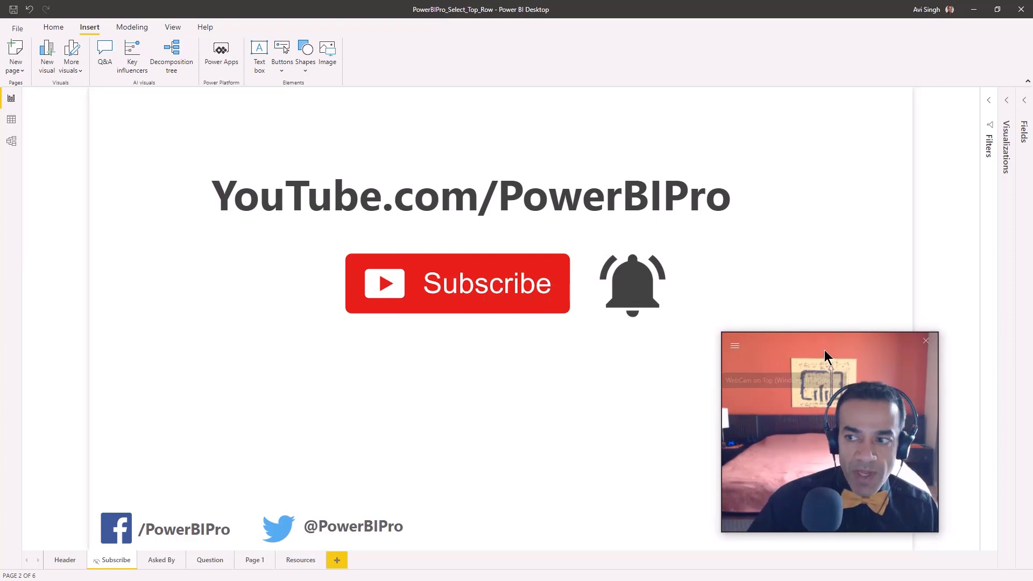
Switch back to the Excel workbook and compare the ACTUALFINISHDATE values on the Example1 and Example2 sheets
key(alt+Tab)
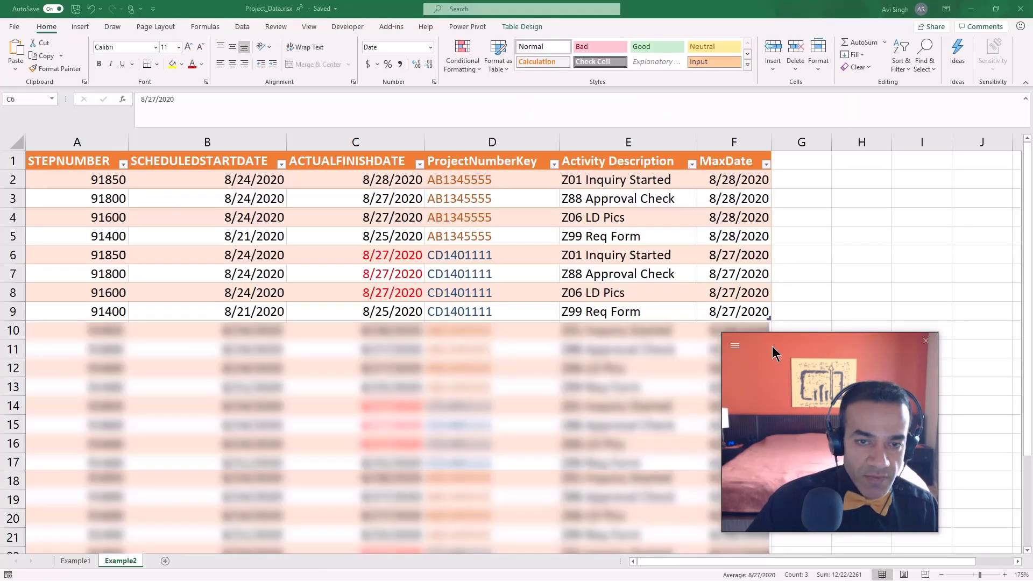
click(79, 561)
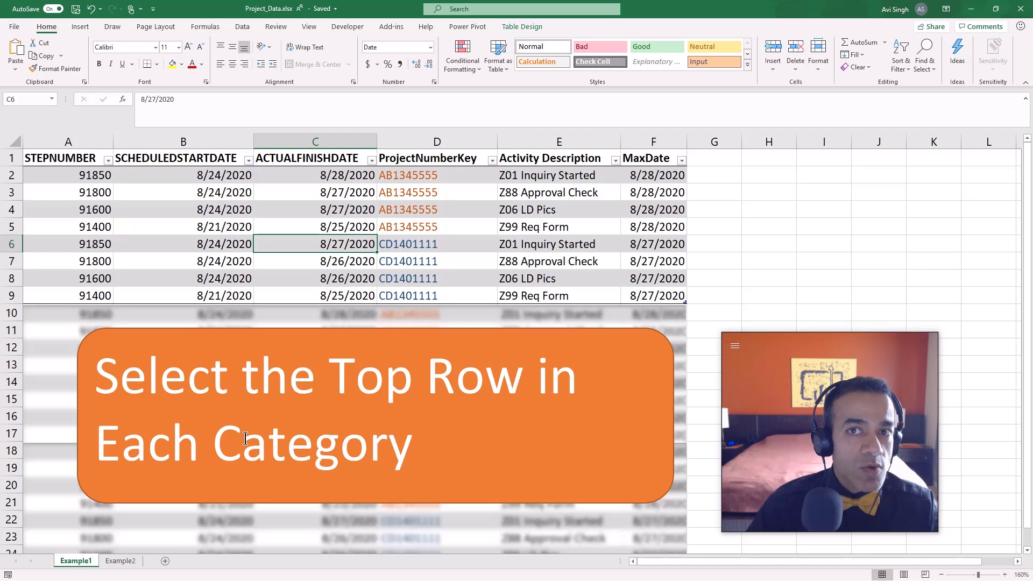
click(829, 431)
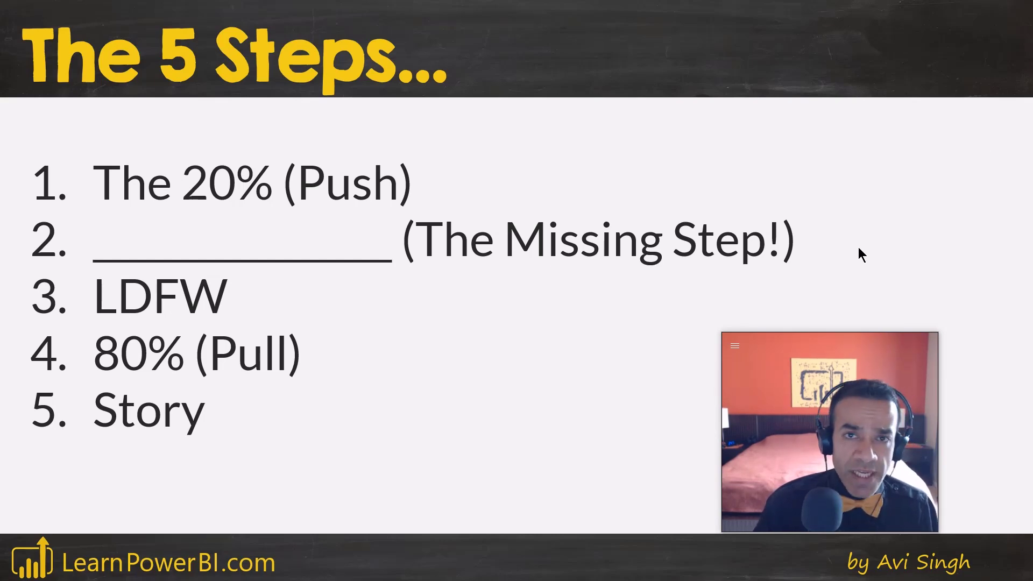
key(Right)
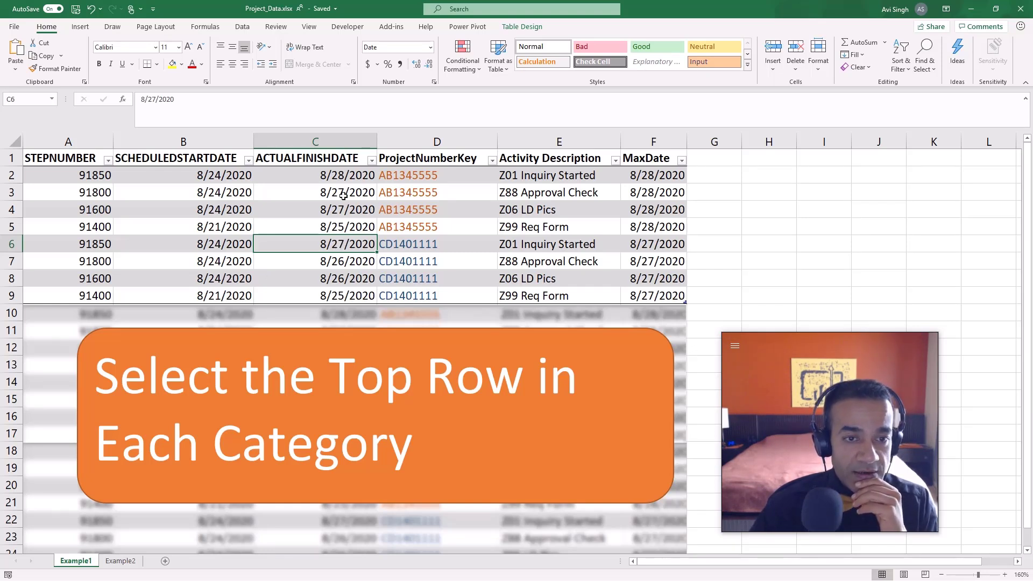
click(365, 179)
click(119, 562)
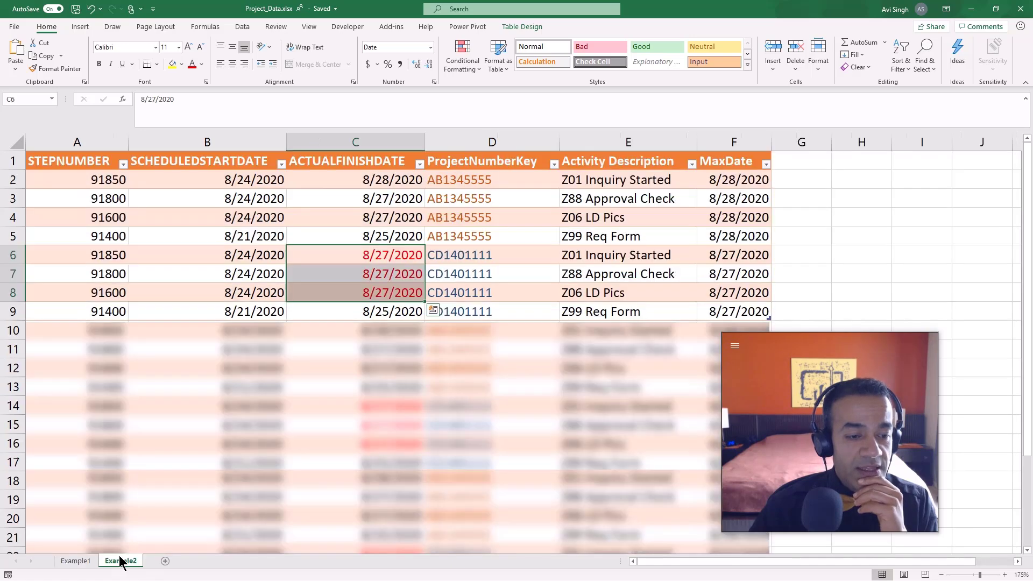
click(366, 256)
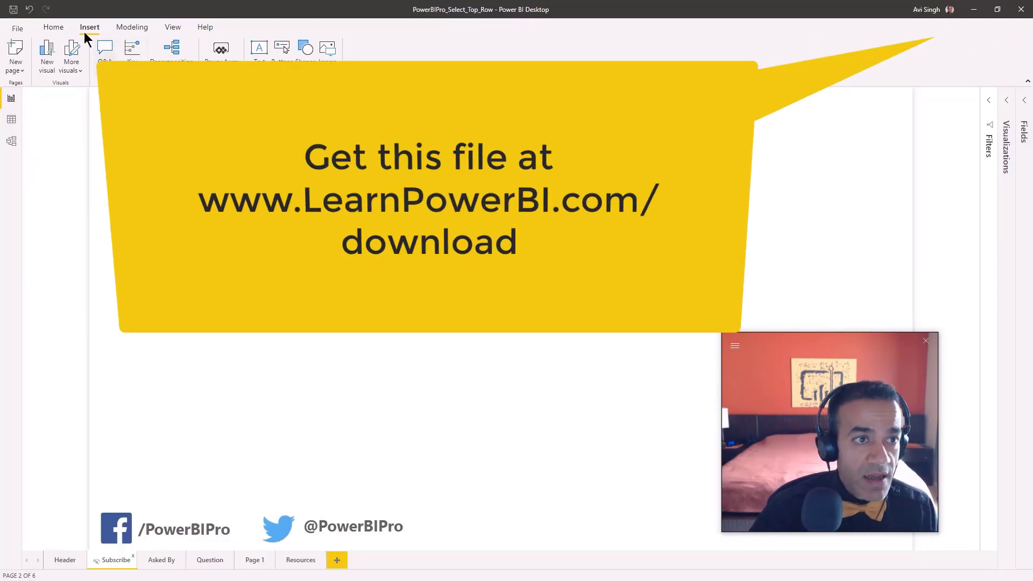
Switch to Power BI Desktop, open the Table1 query in the Power Query Editor and narrow the query list
click(47, 27)
click(257, 52)
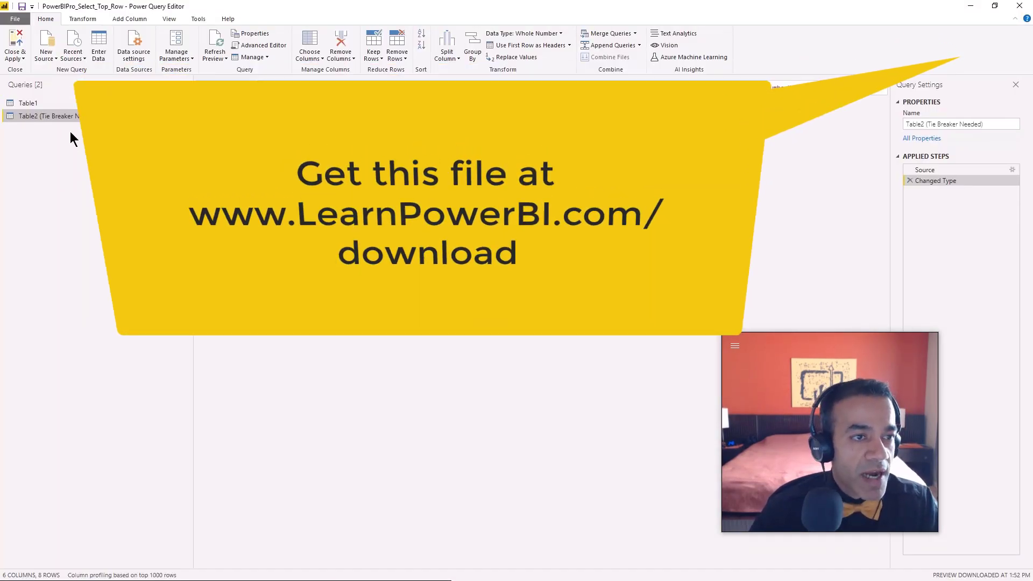
click(30, 102)
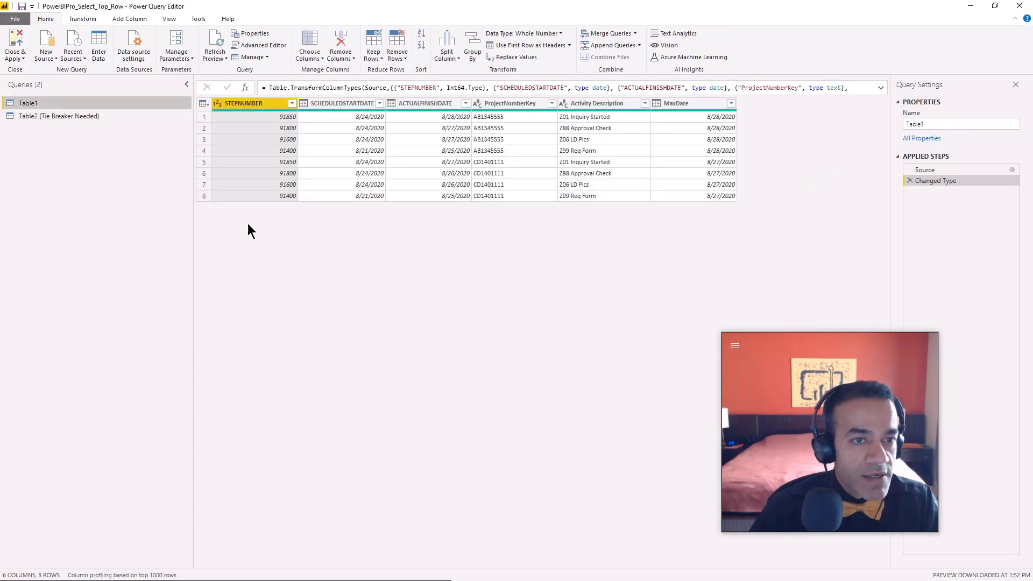
drag(192, 234, 122, 235)
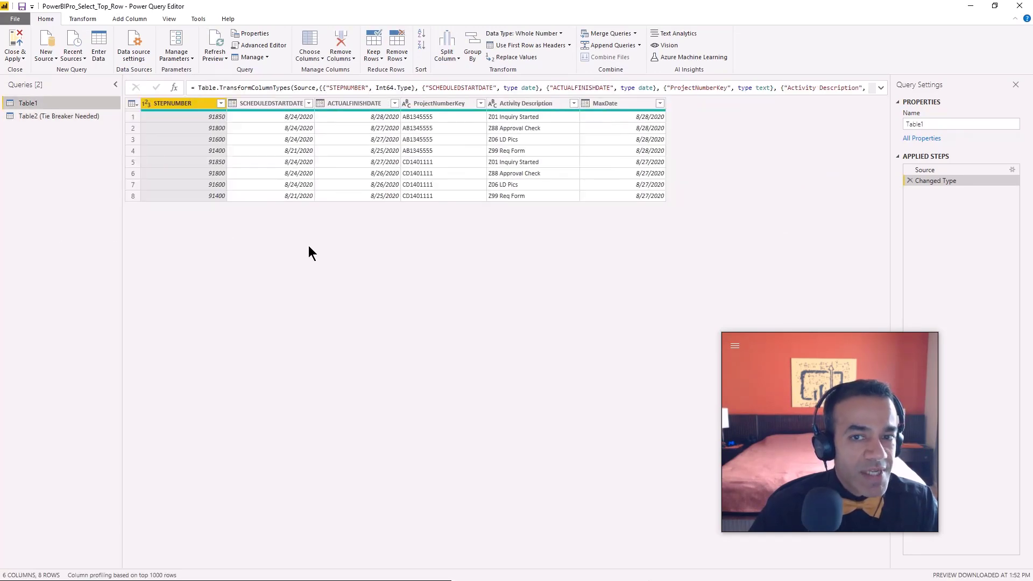
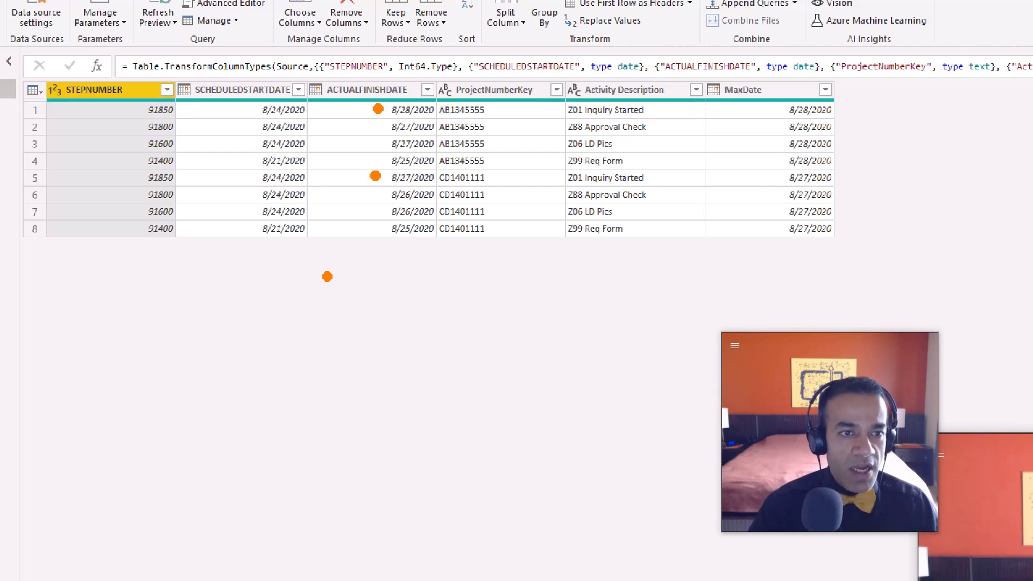
mouse_move(9, 111)
mouse_down()
mouse_move(88, 137)
mouse_move(181, 146)
mouse_move(845, 147)
mouse_up()
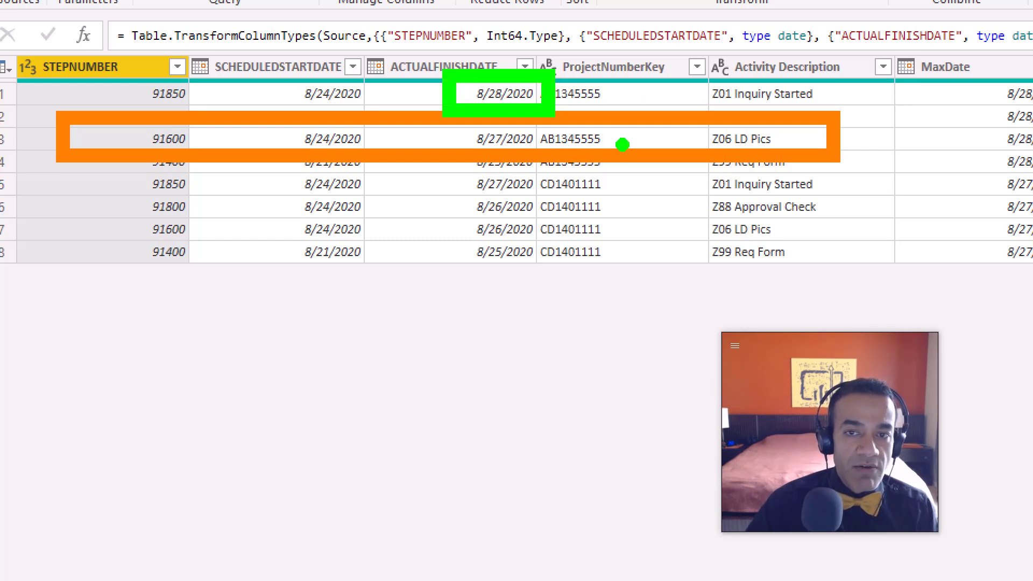
mouse_move(562, 95)
mouse_down()
mouse_move(796, 63)
mouse_move(878, 127)
mouse_move(849, 112)
mouse_move(897, 111)
mouse_move(909, 92)
mouse_up()
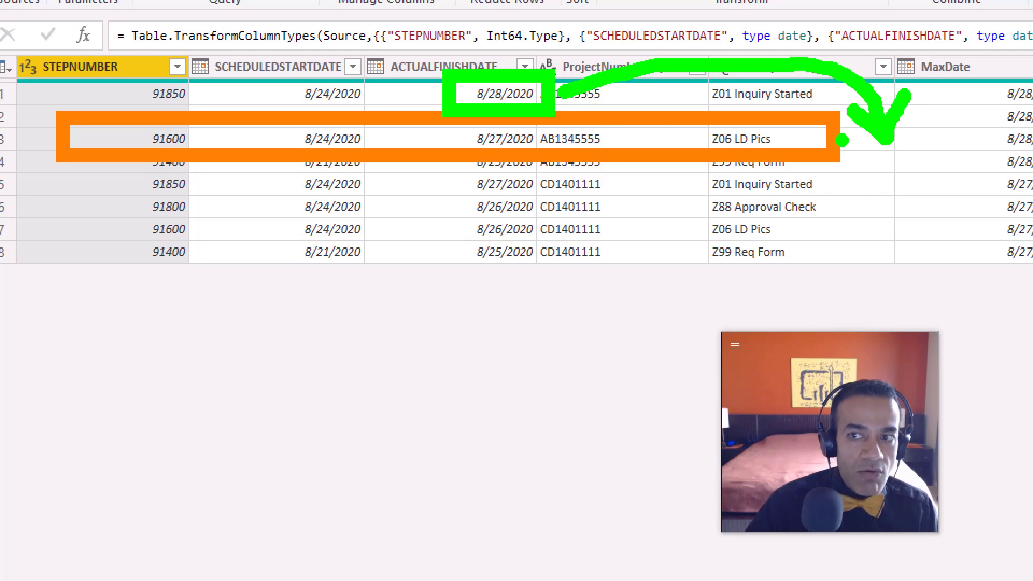
mouse_move(860, 132)
mouse_down()
mouse_move(909, 164)
mouse_move(945, 173)
mouse_up()
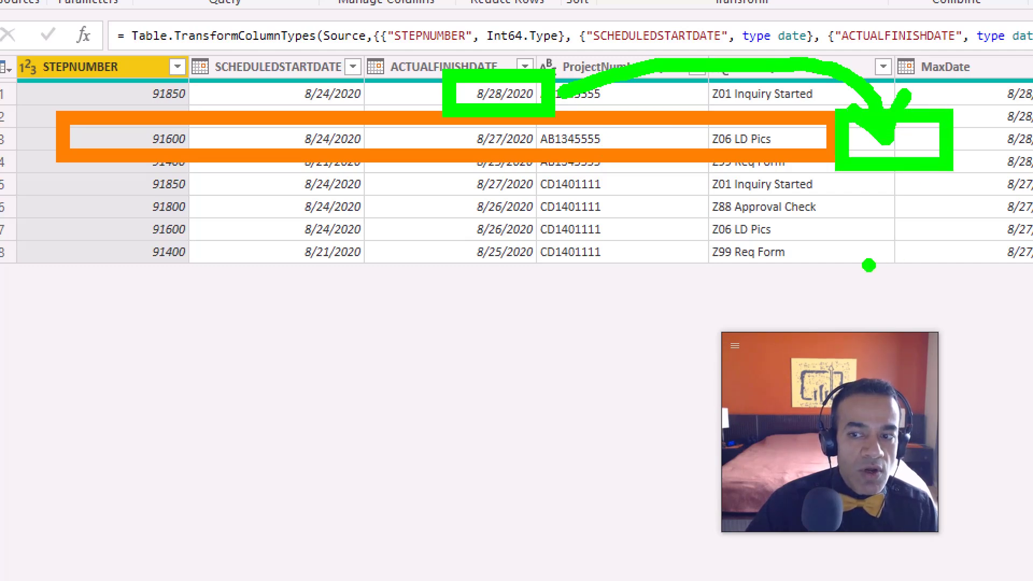
key(Escape)
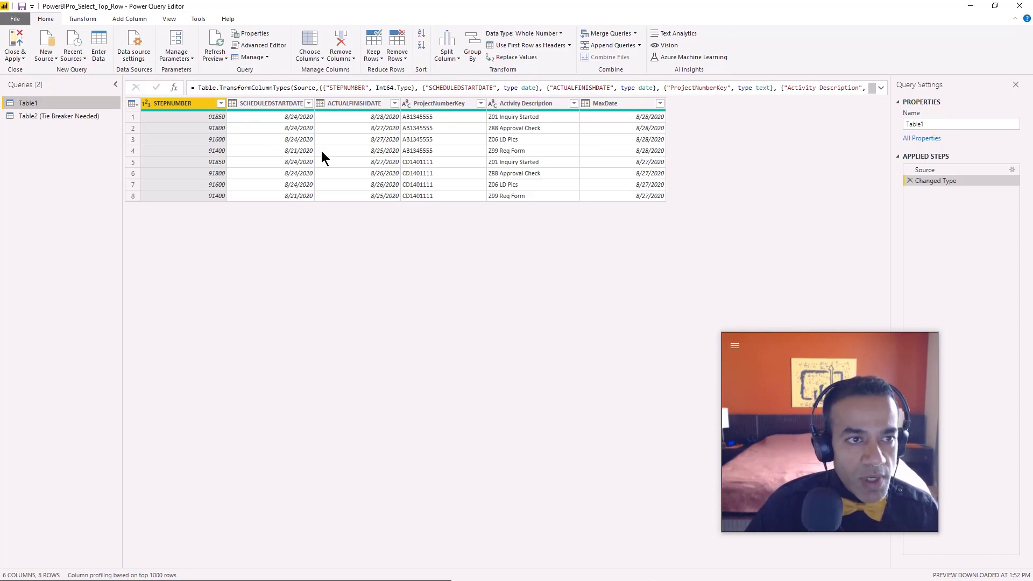
Insert a new step after Changed Type in the Table1 query and rename it ==START:FindMaxDate==
right_click(925, 180)
click(957, 238)
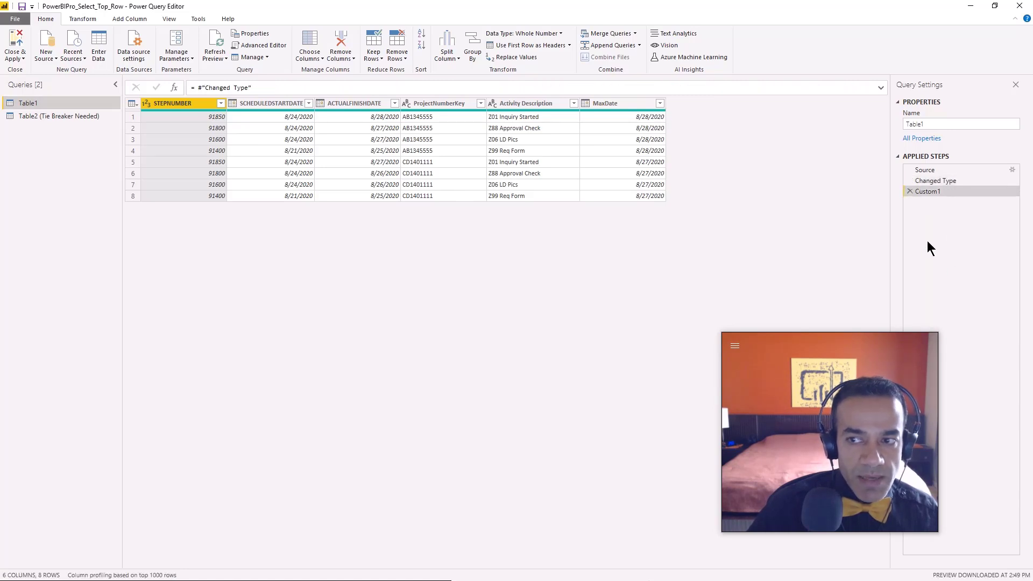
right_click(935, 193)
click(957, 212)
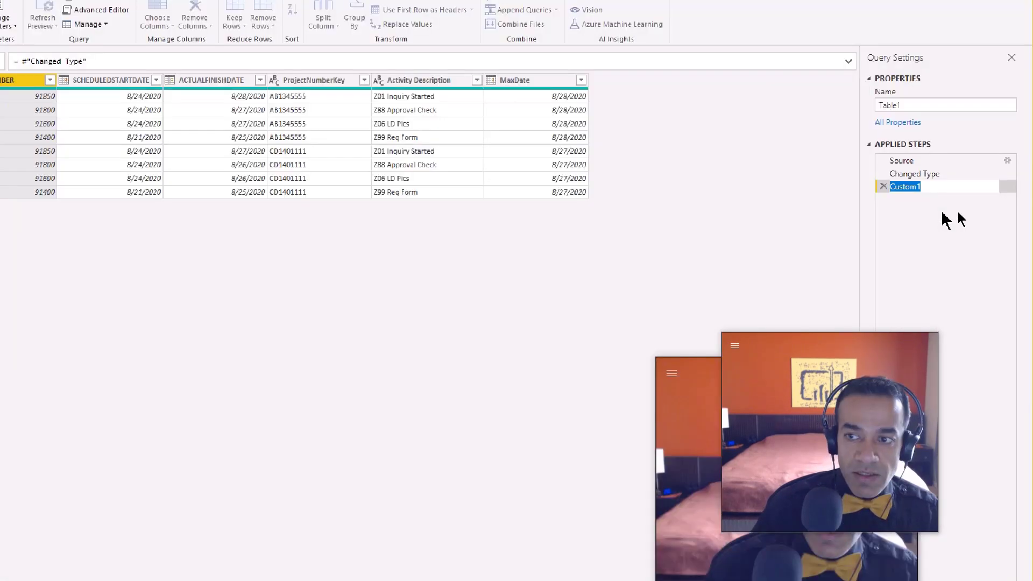
text(=)
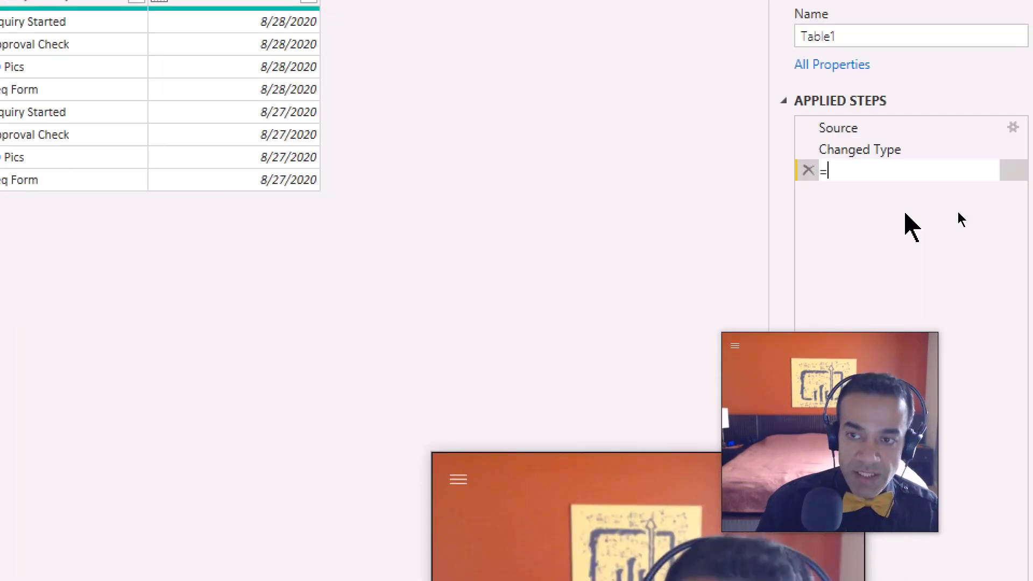
text(=START)
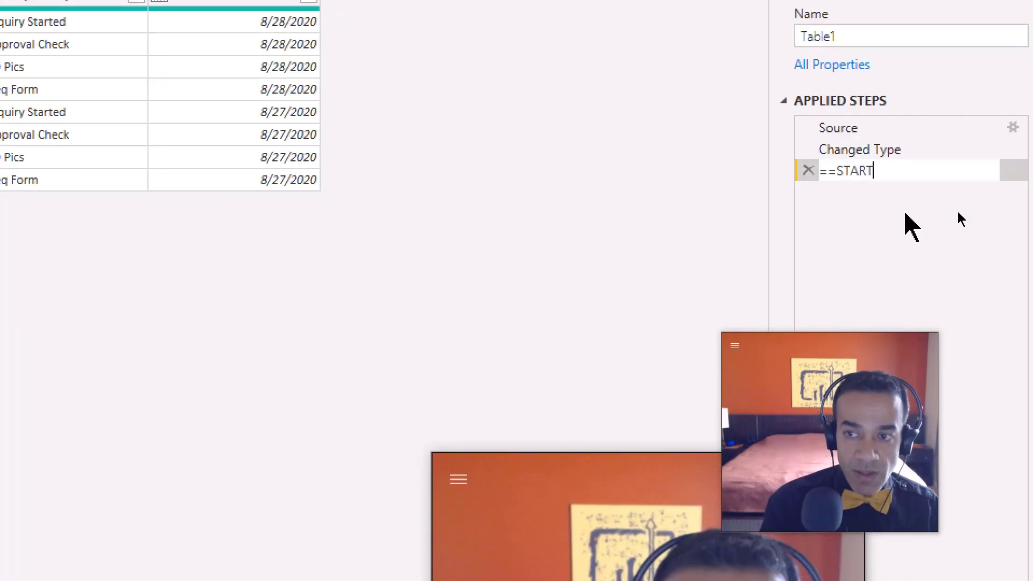
text(:)
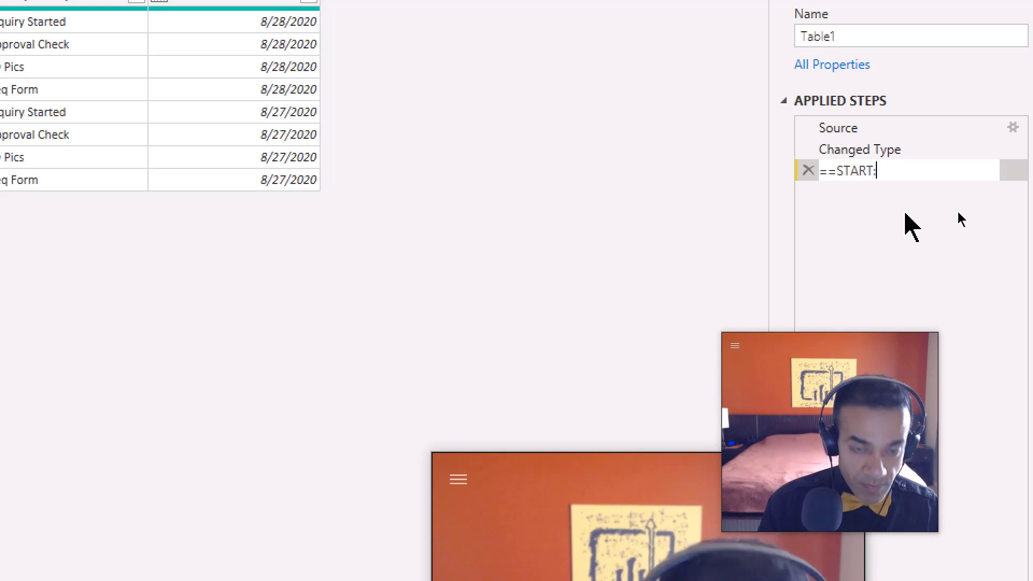
text(FindM)
key(BackSpace)
text(Find)
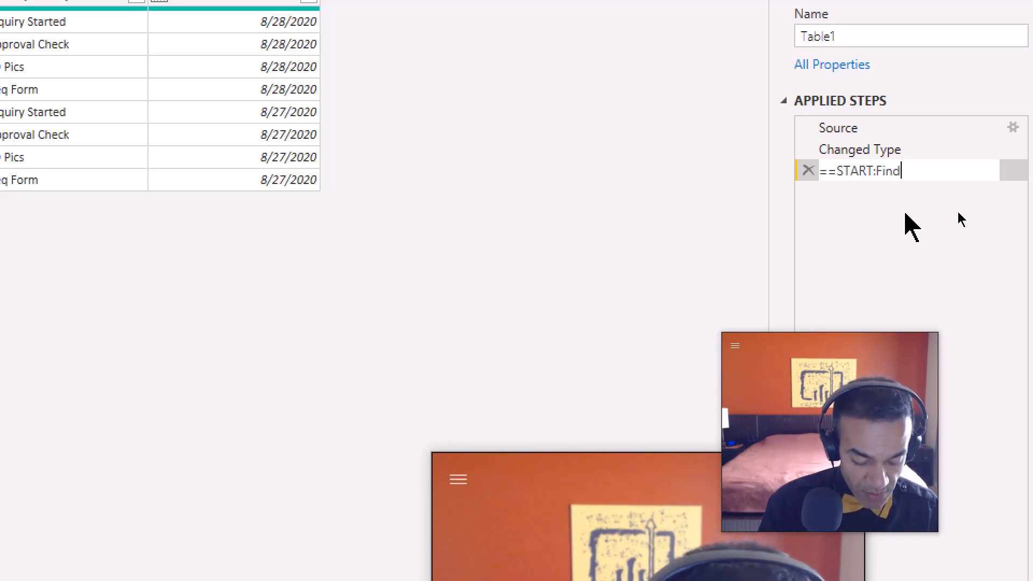
text(MaxRow)
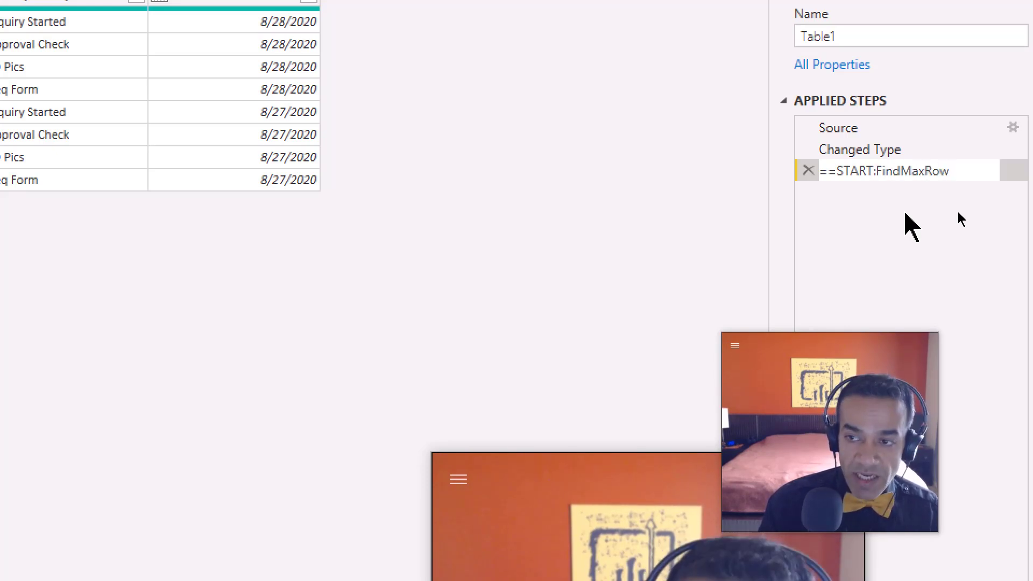
key(BackSpace)
key(BackSpace)
key(BackSpace)
text(Date)
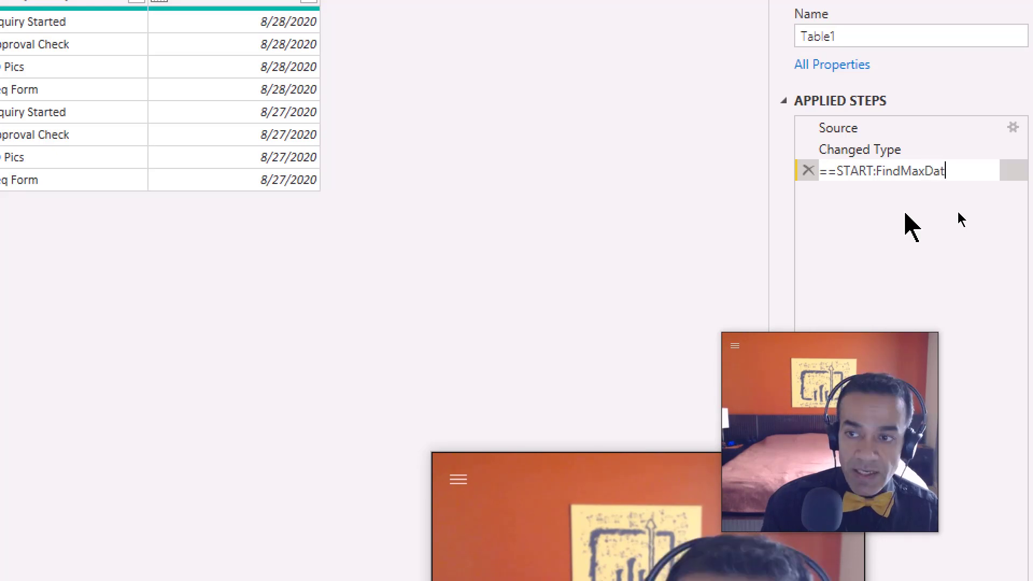
text(==)
key(Return)
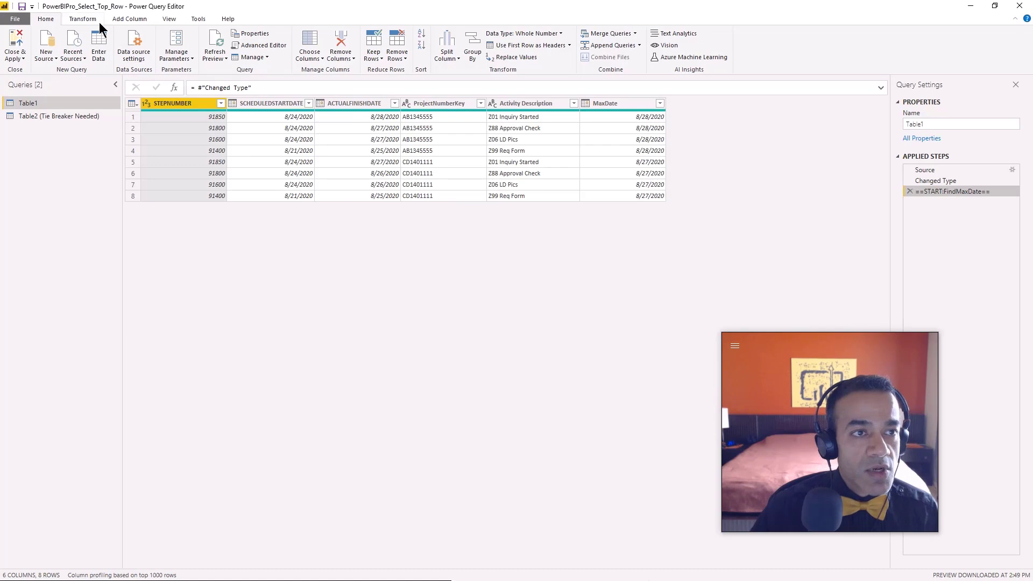
Start a basic Group By on Table1 with ProjectNumberKey as the grouping column
click(86, 20)
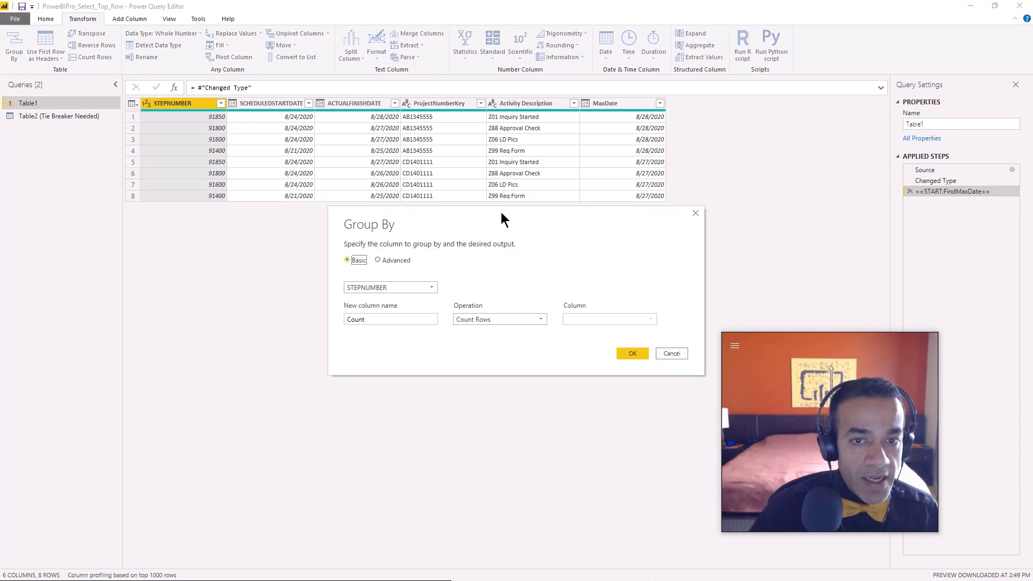
drag(502, 211, 326, 198)
click(236, 273)
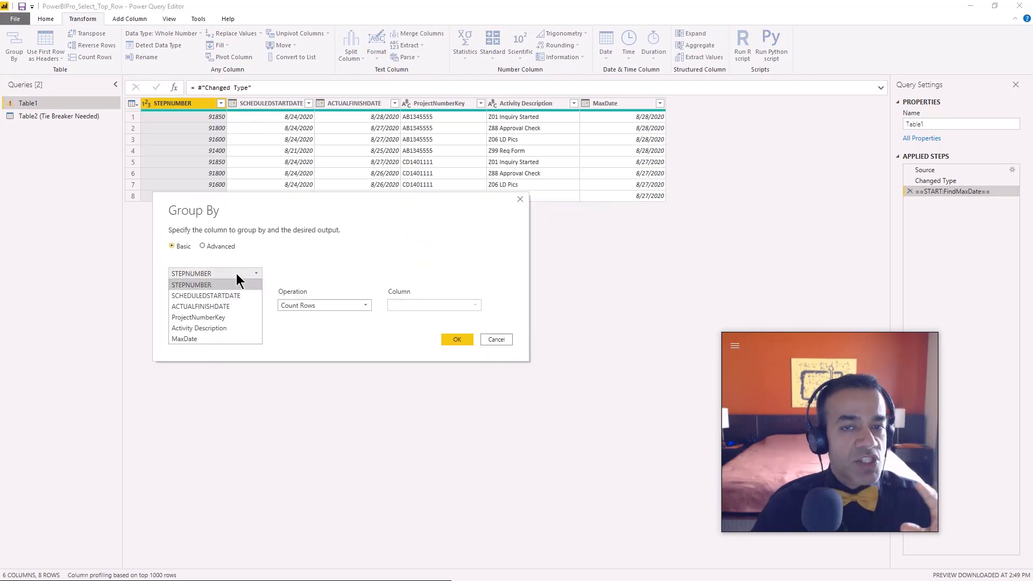
click(218, 318)
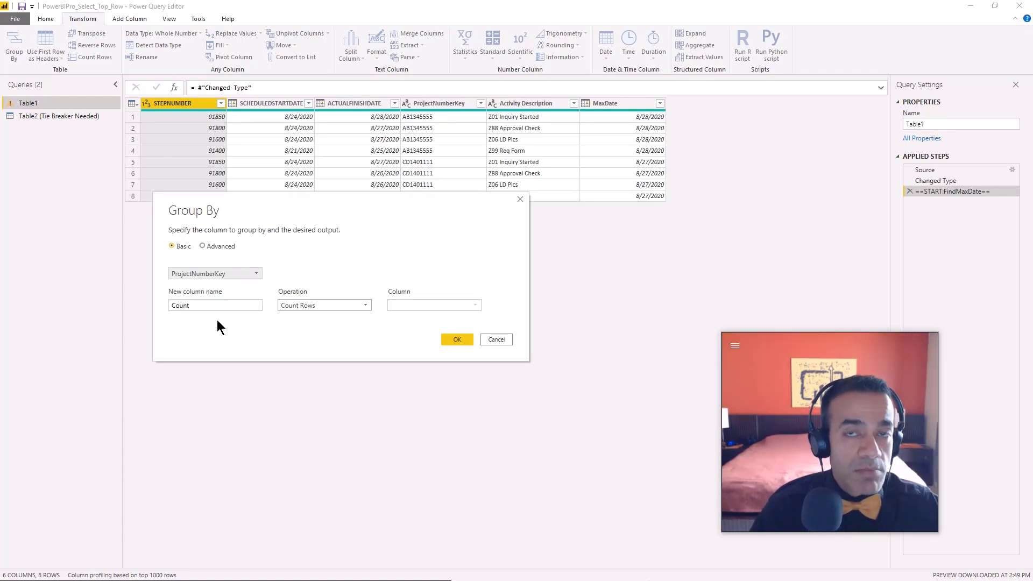
Aggregate the groups with the Max of ACTUALFINISHDATE in a new column named MaxDate and apply the grouping
click(324, 305)
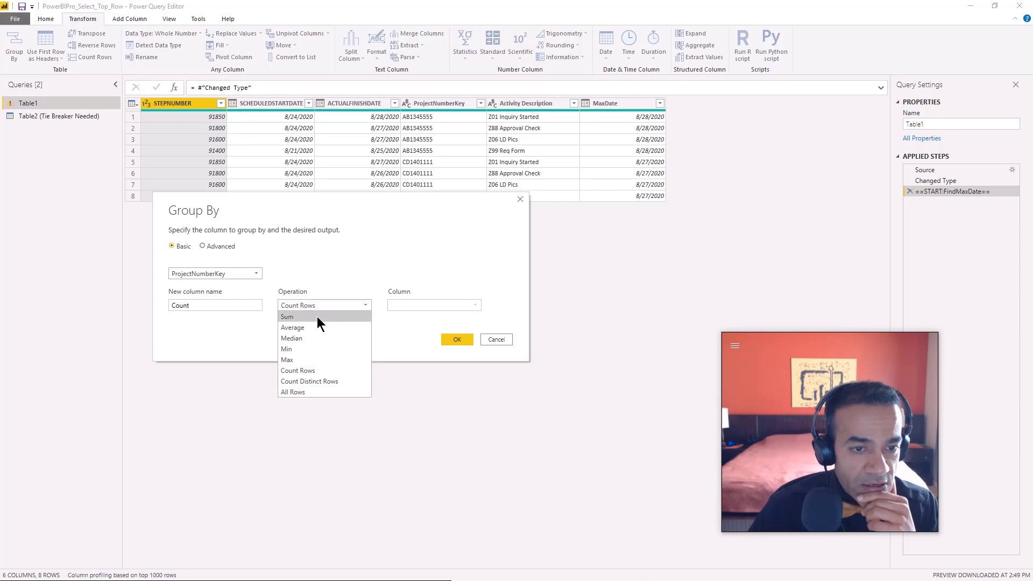
click(301, 360)
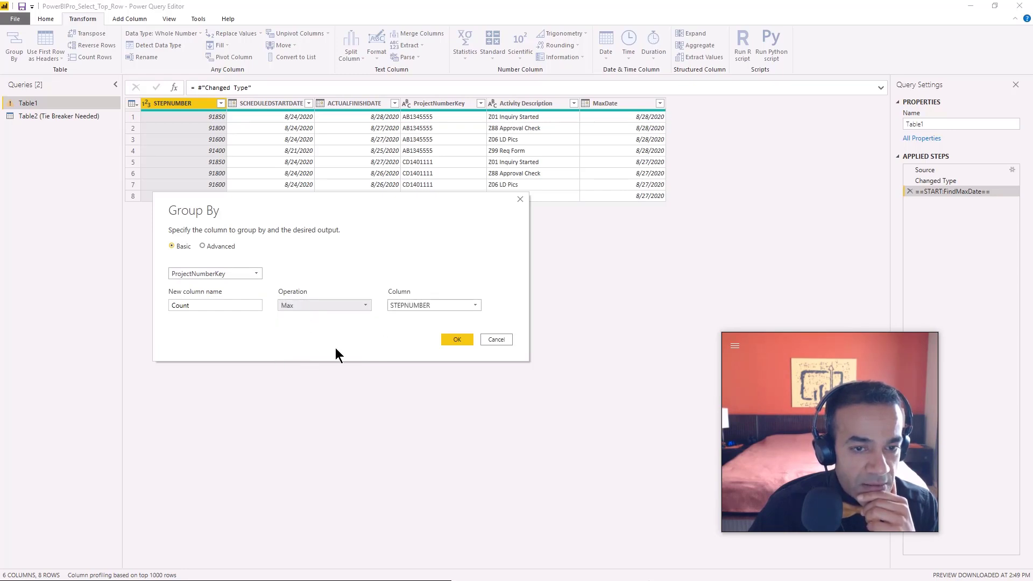
click(415, 305)
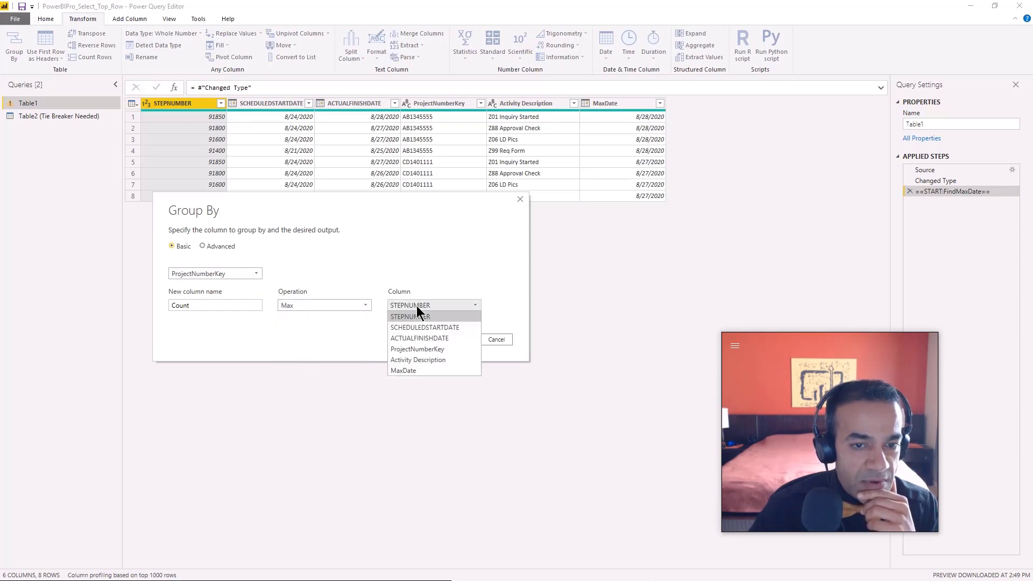
click(415, 339)
click(225, 305)
double_click(210, 306)
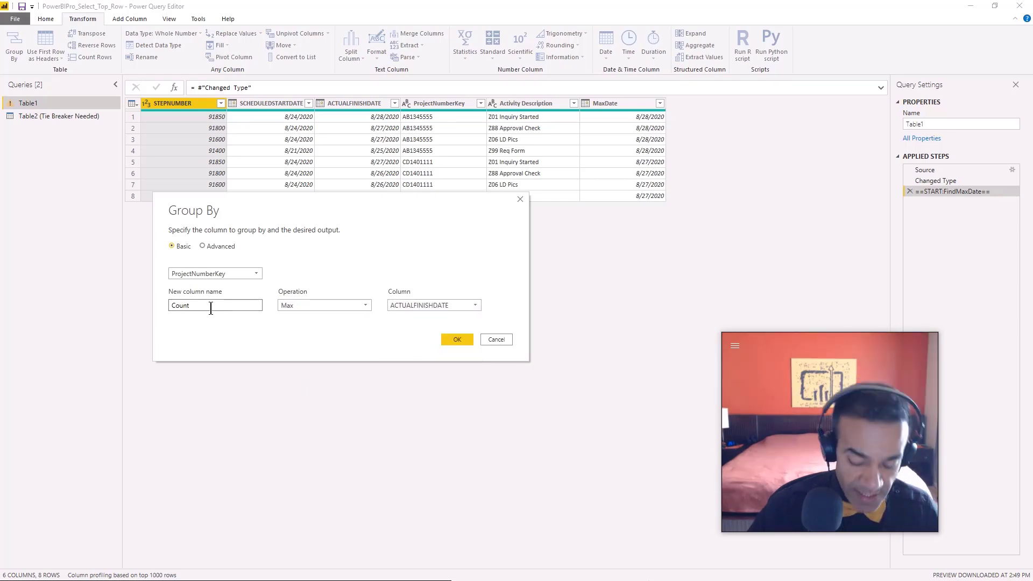
text(MaxDate)
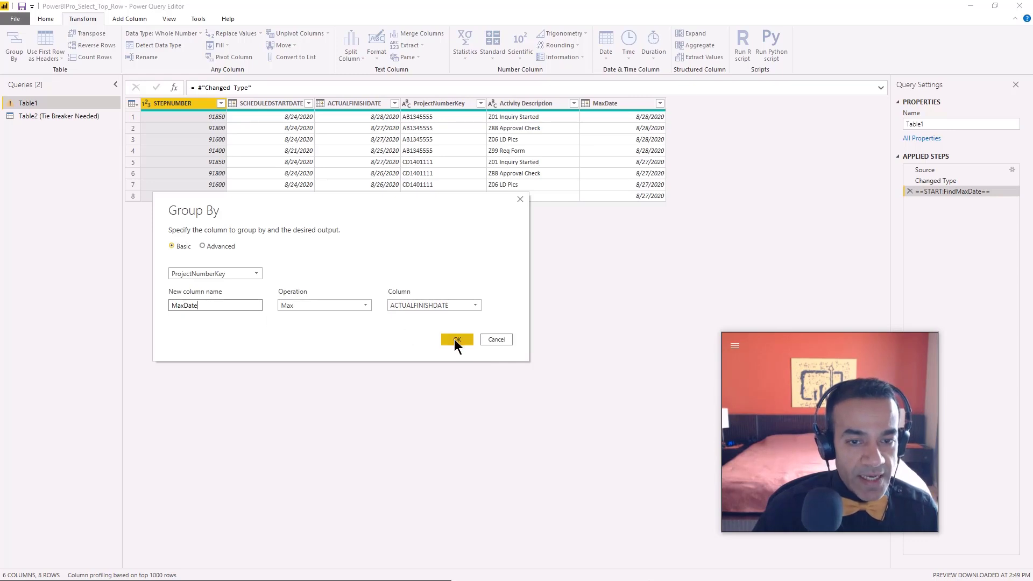
click(456, 339)
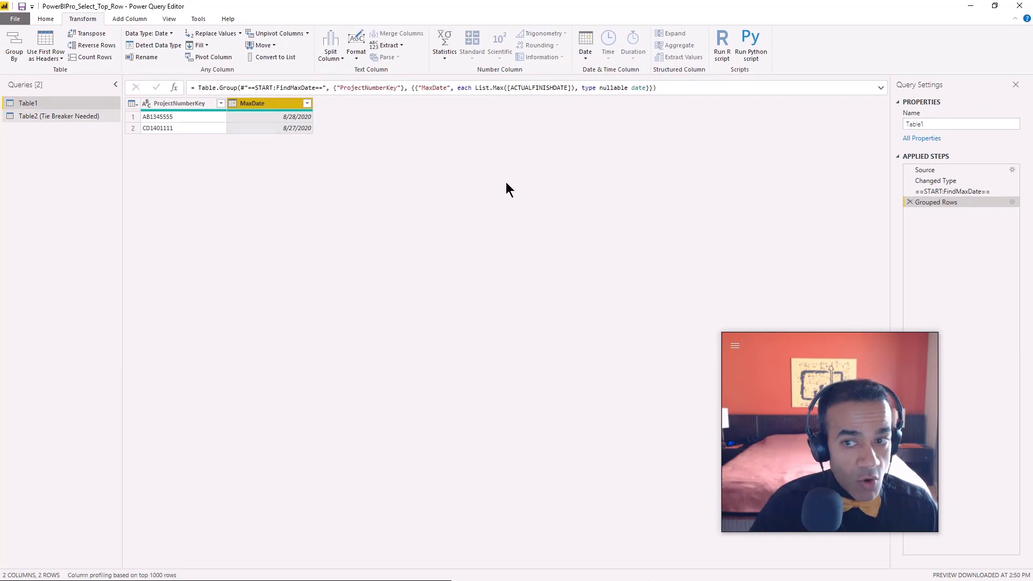
Compare the original rows in the Source and Changed Type steps with the ProjectNumberKey and MaxDate rows in Grouped Rows
click(934, 181)
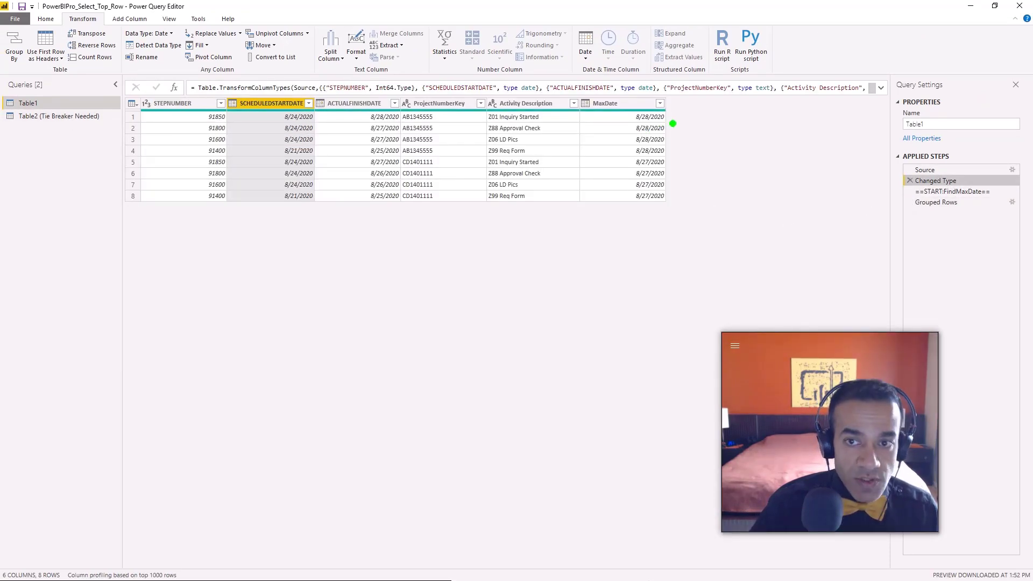
drag(670, 121, 711, 139)
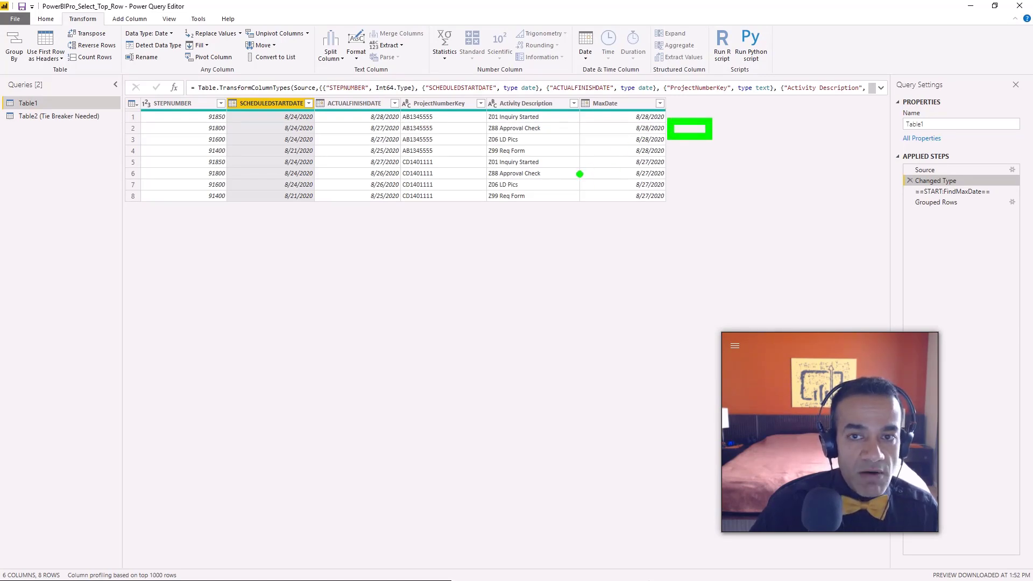
key(Escape)
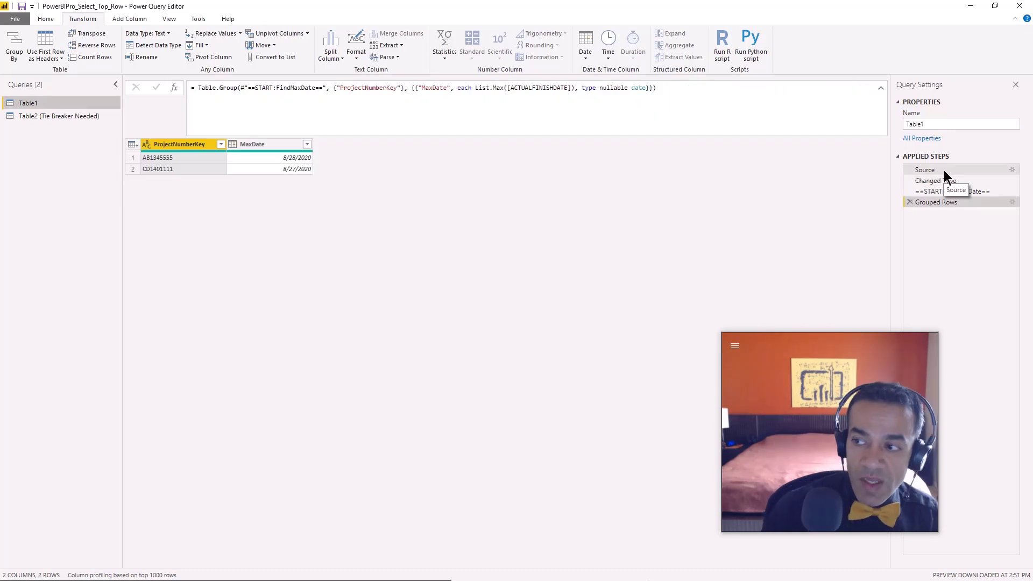
click(930, 171)
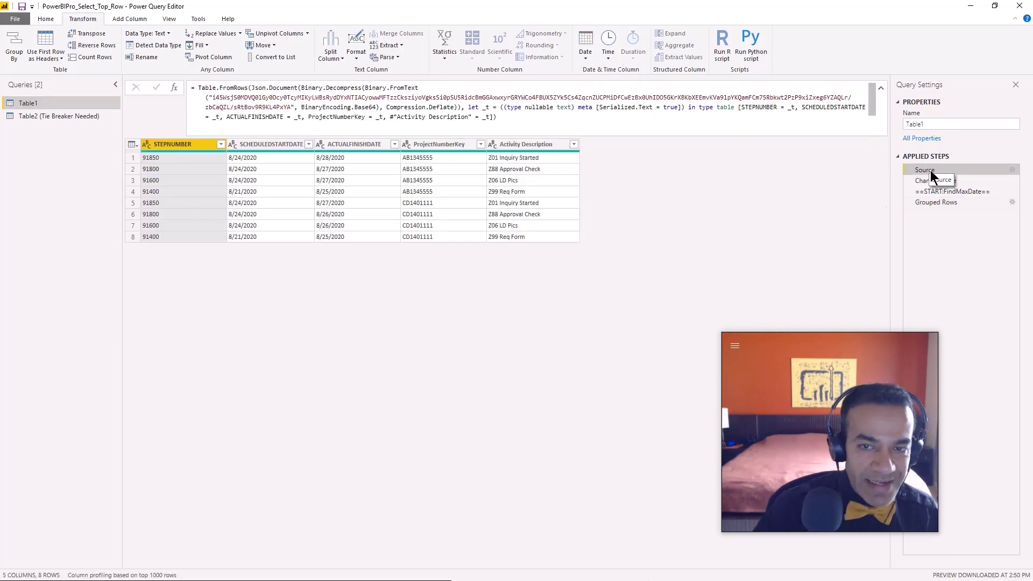
click(593, 176)
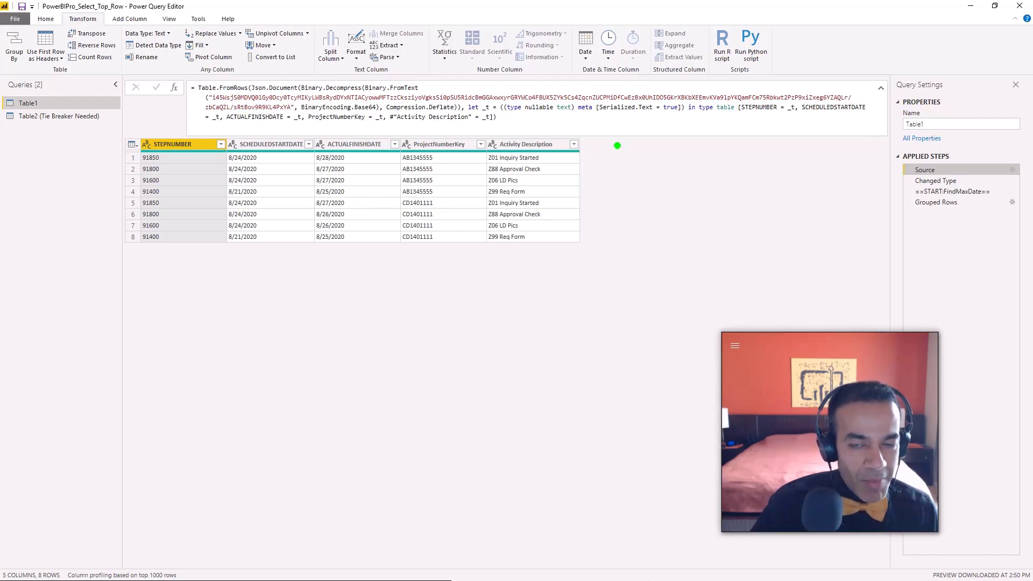
drag(617, 146, 591, 209)
drag(579, 139, 638, 230)
key(ctrl+z)
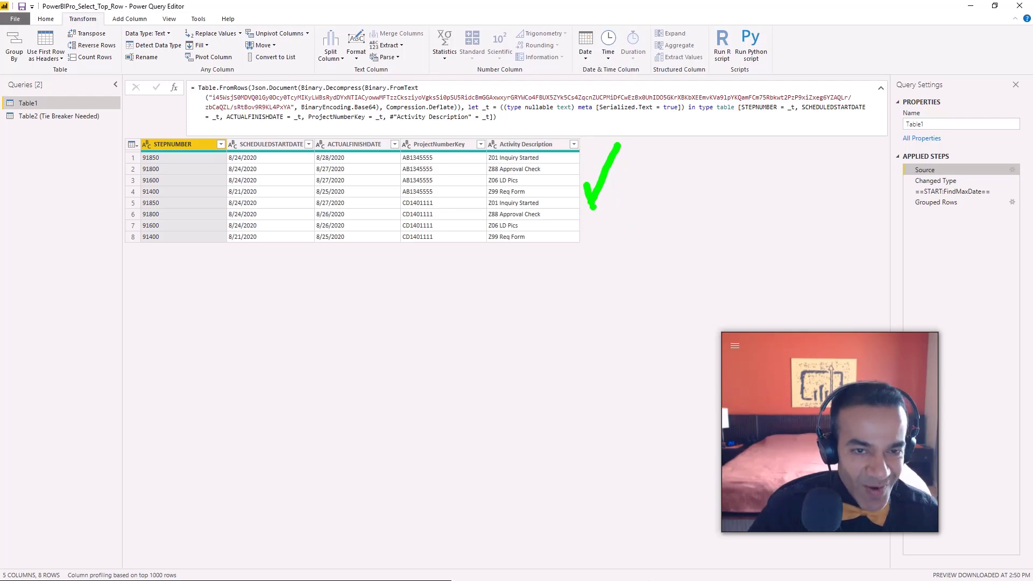
key(ctrl+z)
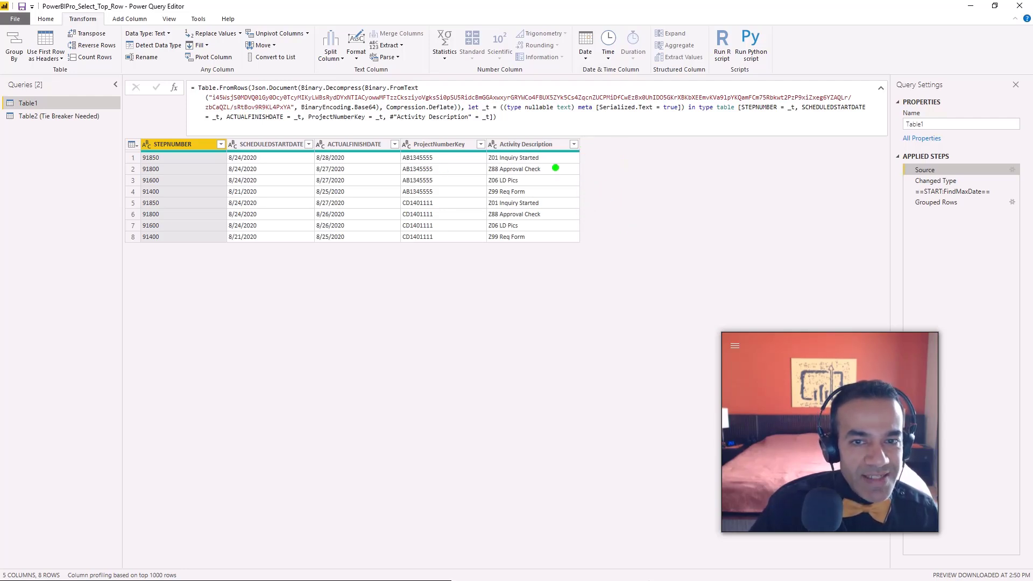
drag(584, 167, 626, 169)
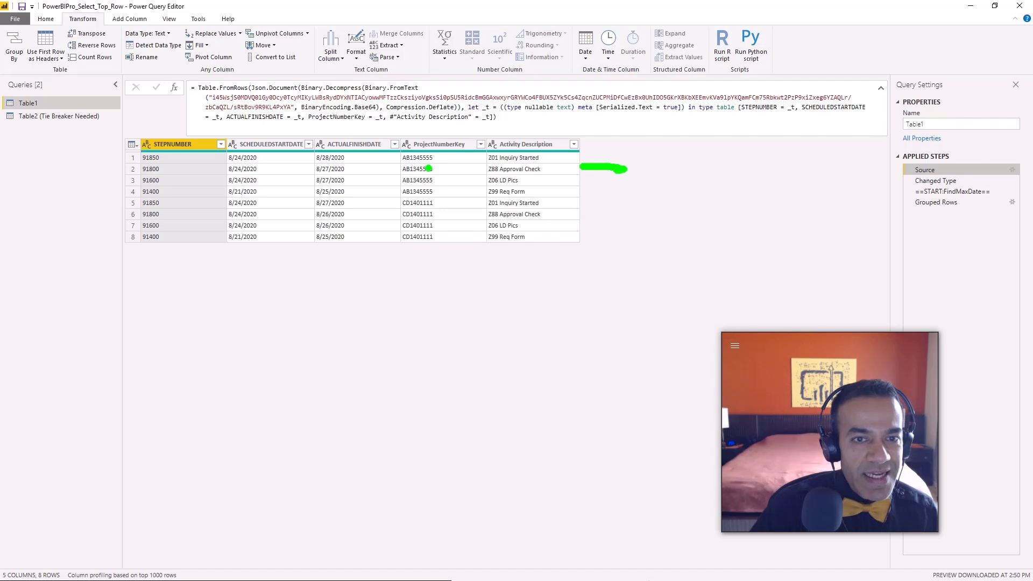
mouse_move(138, 160)
mouse_down()
mouse_move(228, 179)
mouse_move(655, 182)
mouse_up()
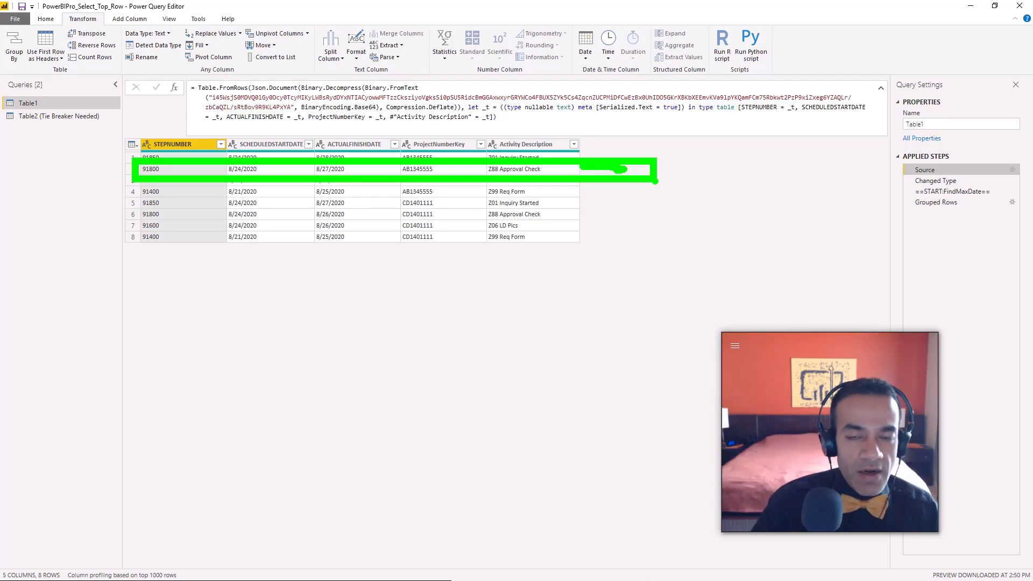
key(Escape)
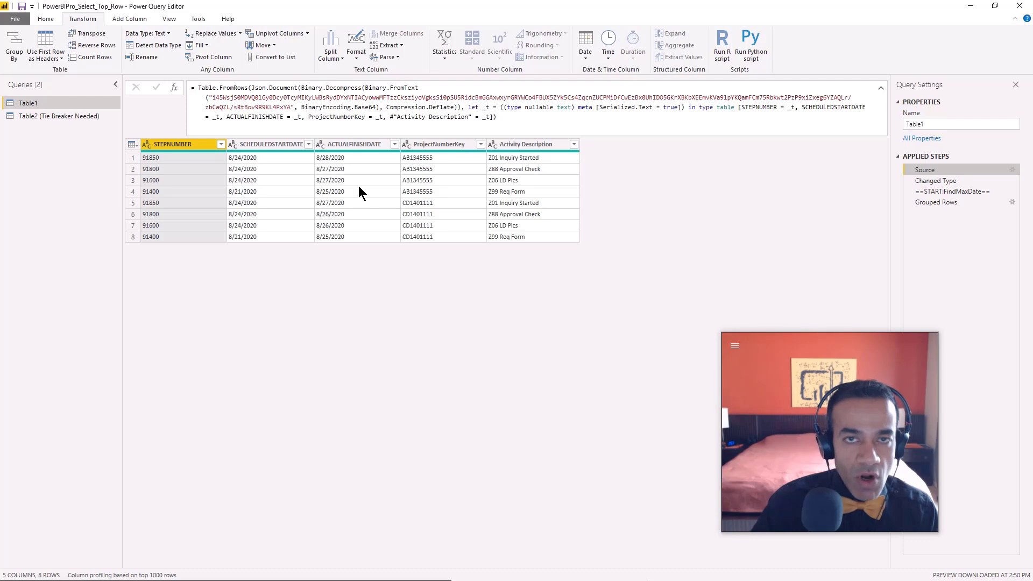
click(951, 202)
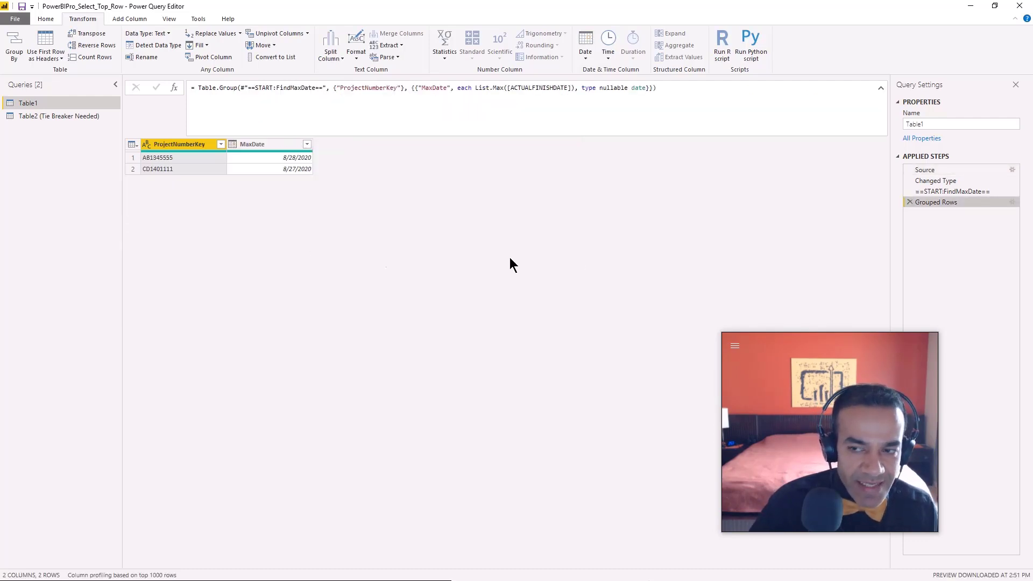
click(918, 181)
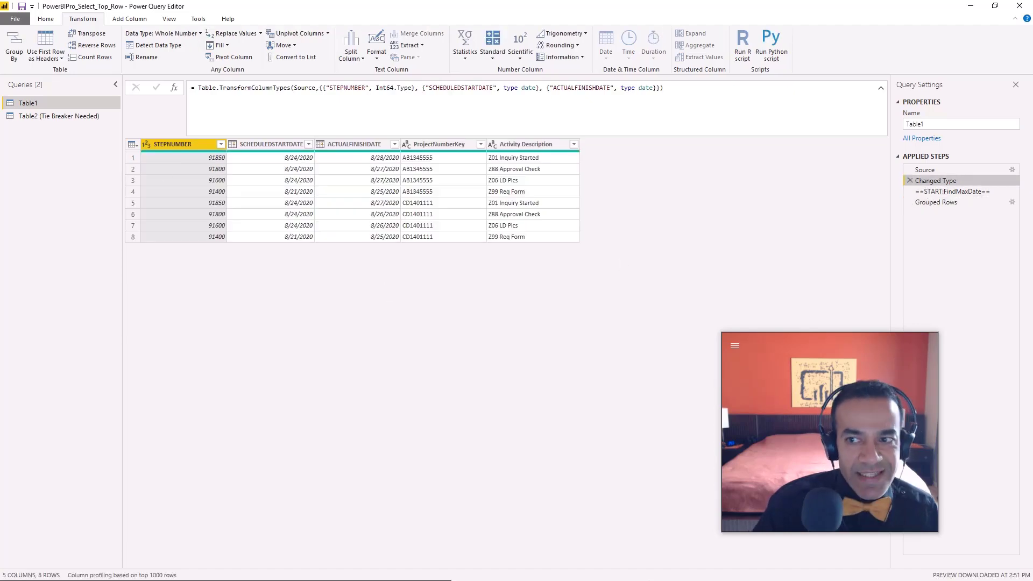
click(939, 204)
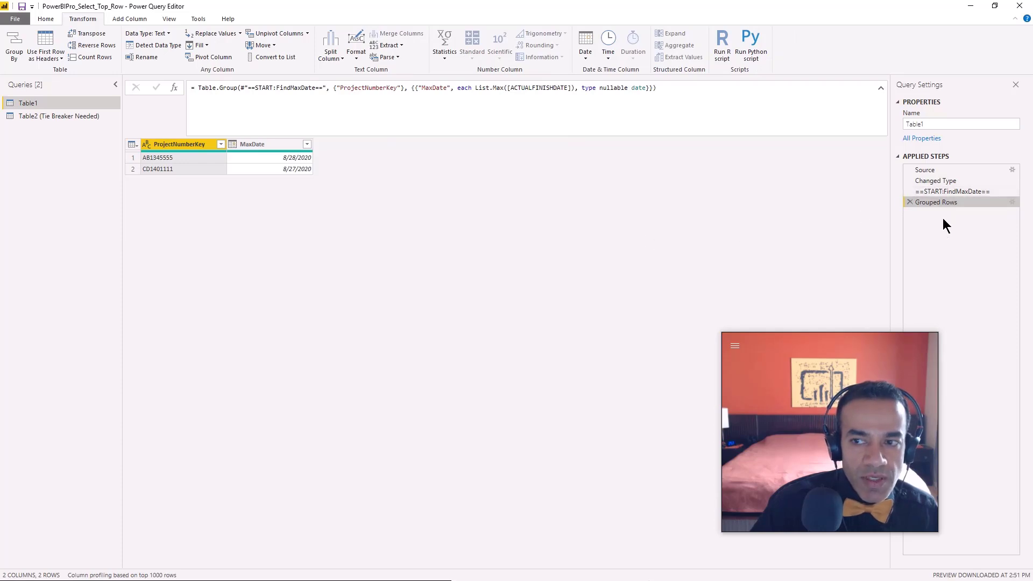
Insert a new step after Grouped Rows in the Table1 query and rename it ==END:FindMaxDate
right_click(934, 202)
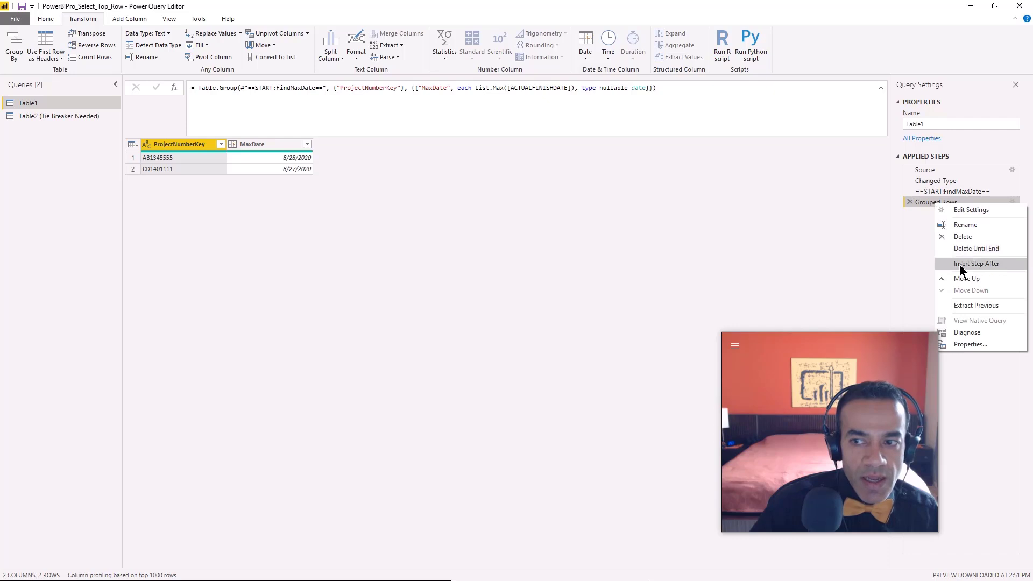
click(961, 263)
right_click(925, 212)
click(949, 234)
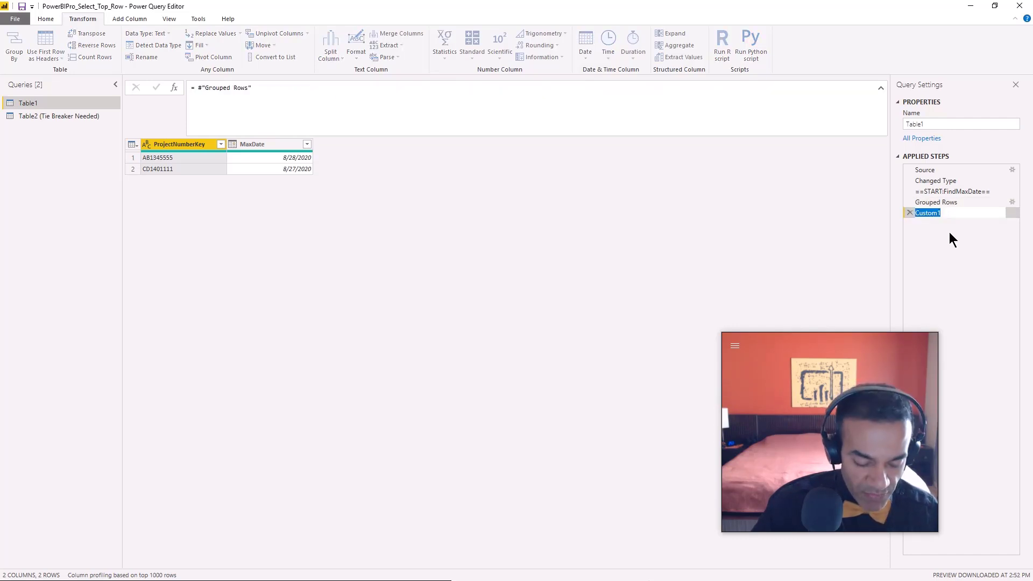
text(==END:FindMaxDate)
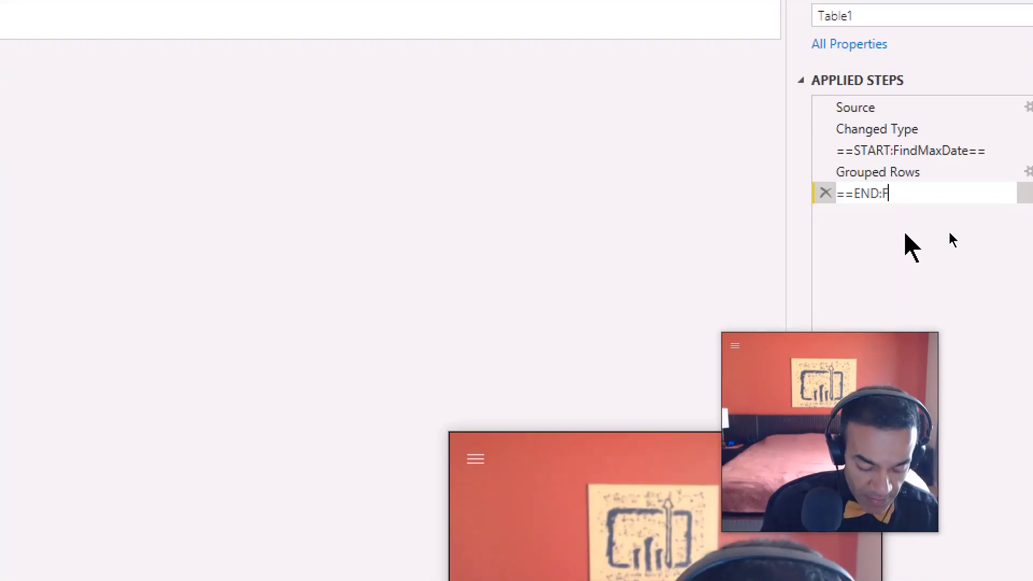
key(Return)
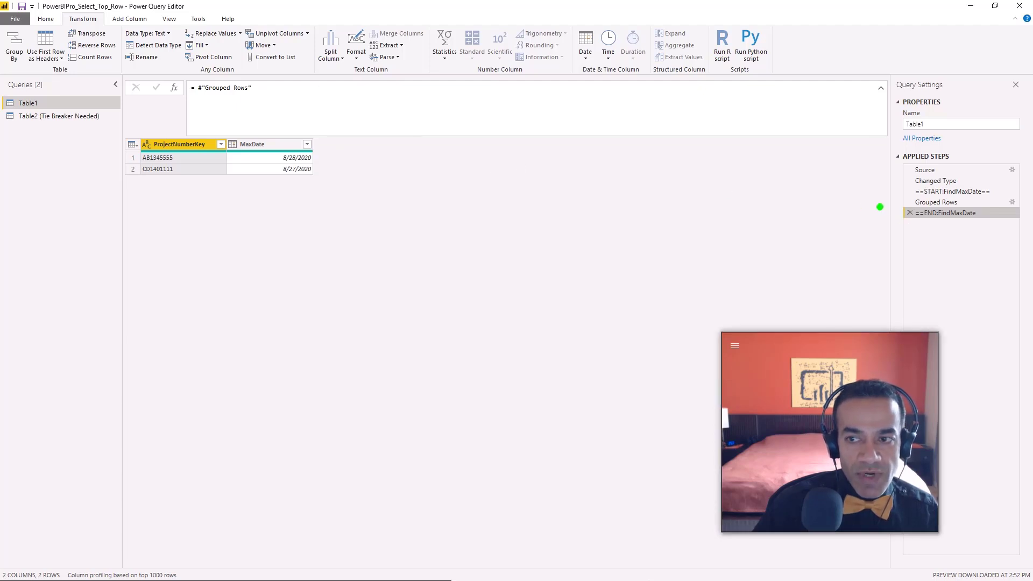
Review the ==END:FindMaxDate formula's reference and copy the name of the ==START:FindMaxDate== step
mouse_move(898, 215)
mouse_down()
mouse_move(876, 194)
mouse_move(896, 183)
mouse_move(874, 205)
mouse_up()
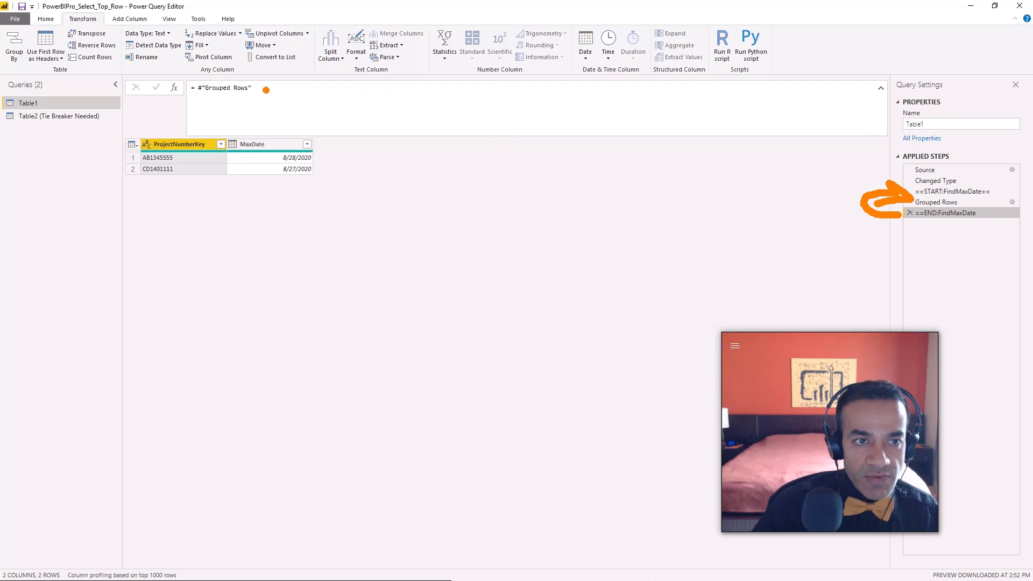
drag(174, 71, 270, 104)
key(Escape)
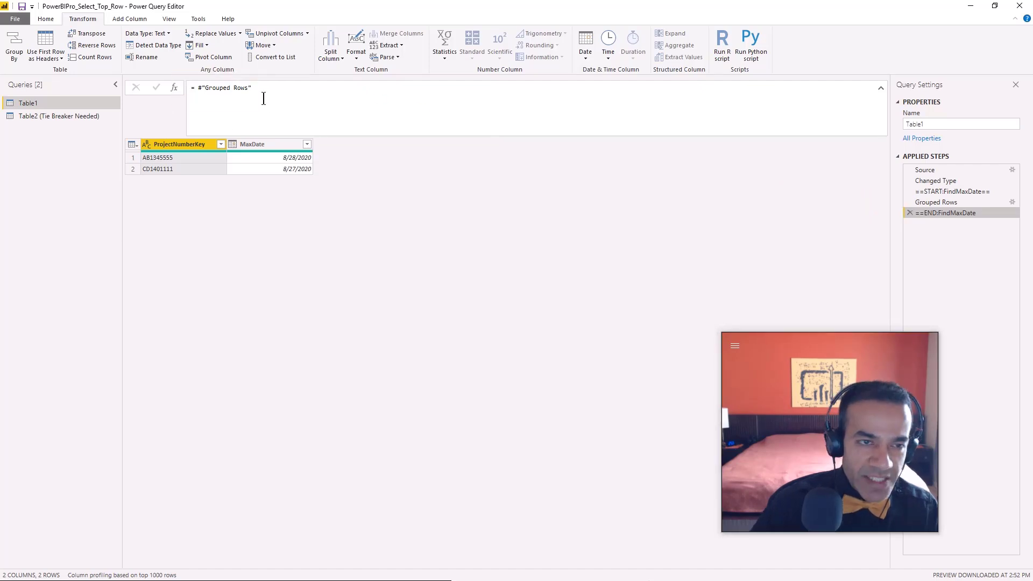
click(952, 193)
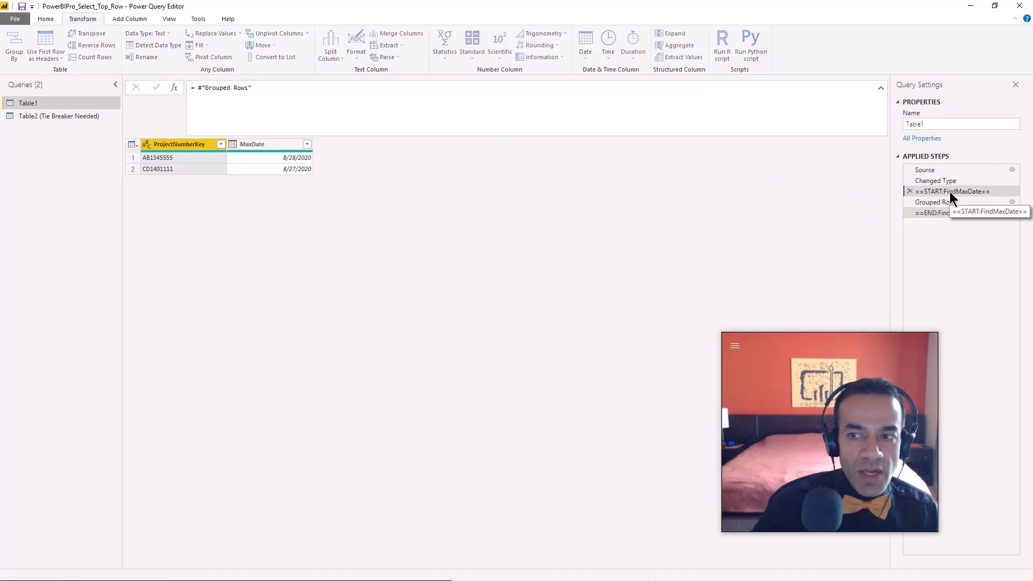
right_click(951, 193)
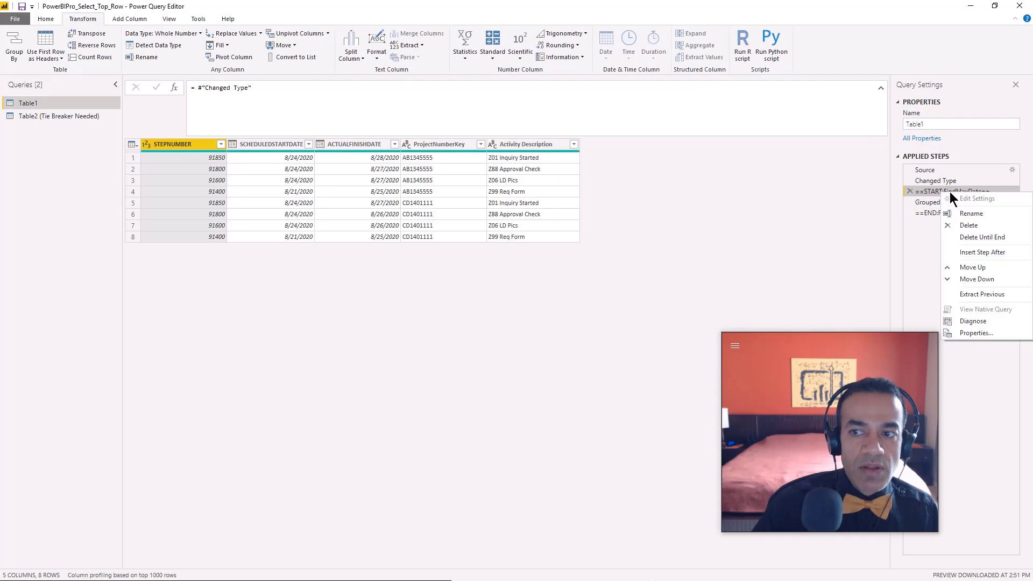
click(975, 215)
key(ctrl+c)
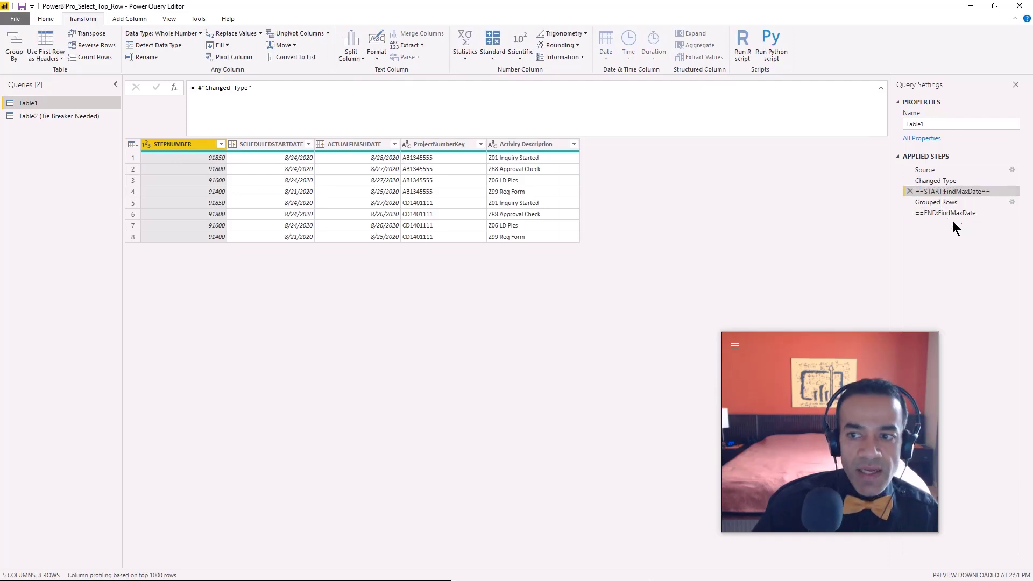
Replace the Grouped Rows reference in the ==END:FindMaxDate step's formula with #"==START:FindMaxDate=="
click(949, 213)
click(264, 94)
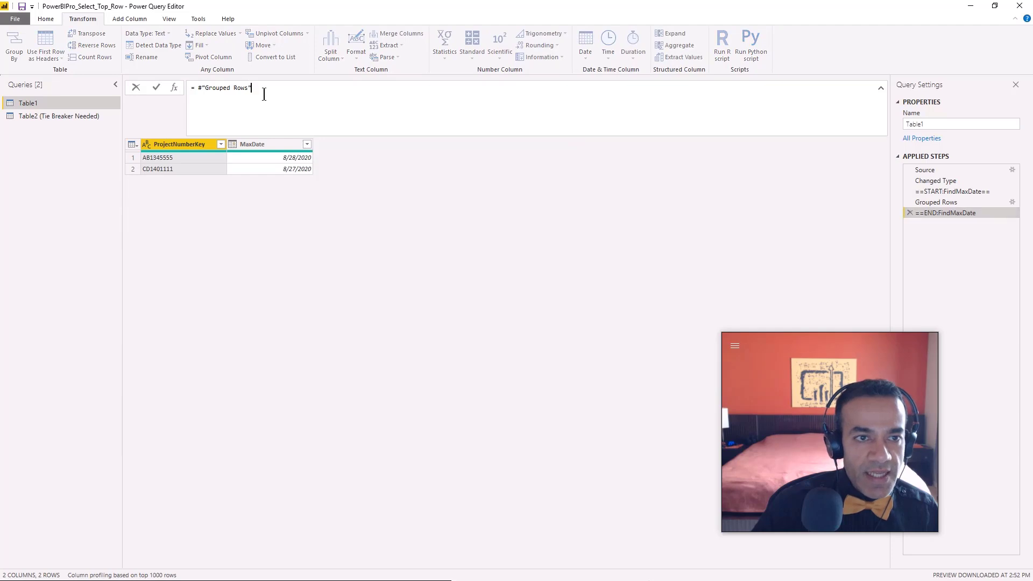
key(ctrl+shift+Left)
key(ctrl+shift+Left)
key(ctrl+shift+Left)
key(BackSpace)
key(ctrl+v)
text(")
key(Return)
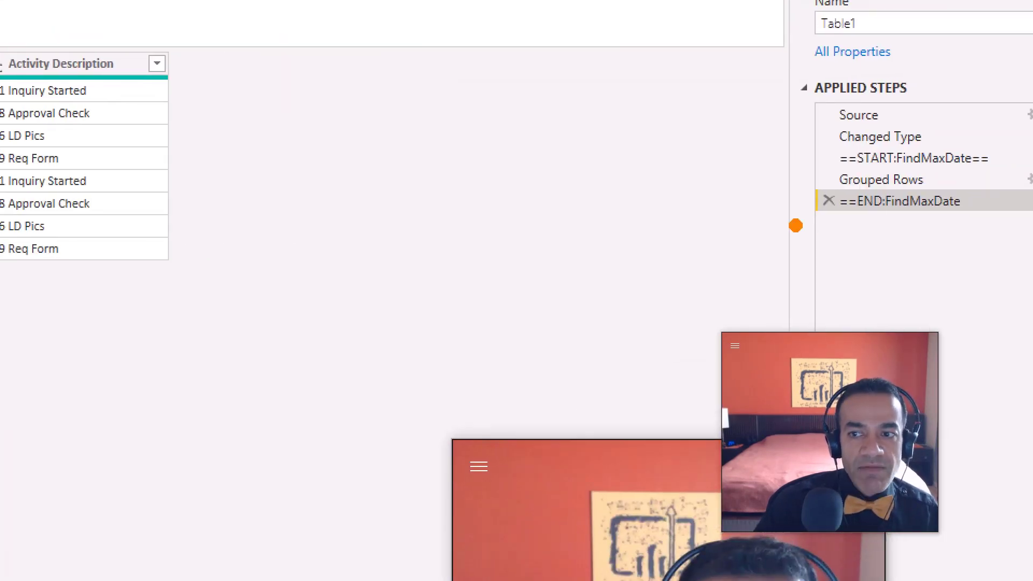
mouse_move(801, 215)
mouse_down()
mouse_move(721, 192)
mouse_move(776, 171)
mouse_move(817, 176)
mouse_move(787, 153)
mouse_move(750, 197)
mouse_up()
key(Escape)
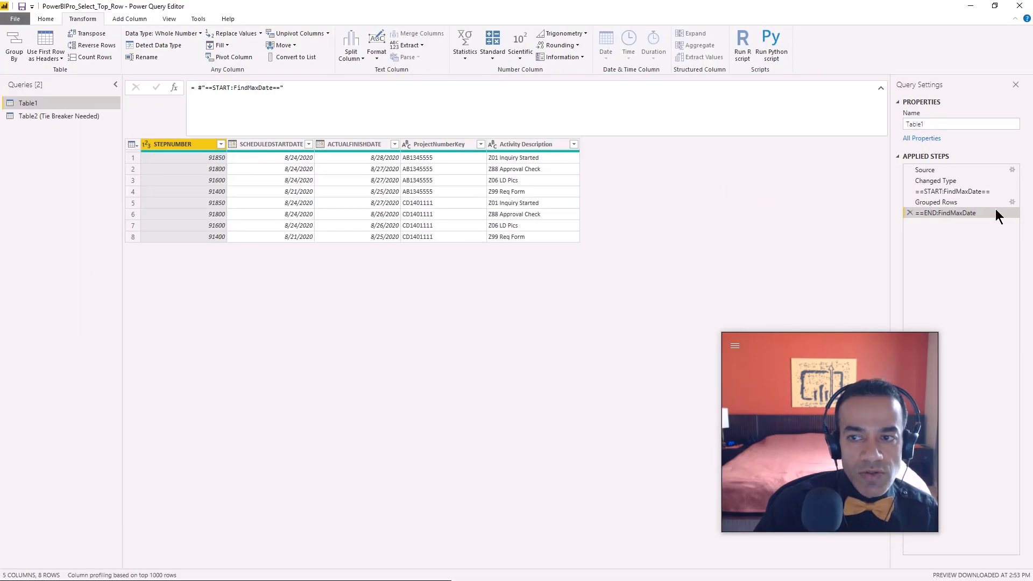
Rename the Grouped Rows step of the Table1 query as MaxDateTable
right_click(945, 207)
click(929, 206)
right_click(946, 205)
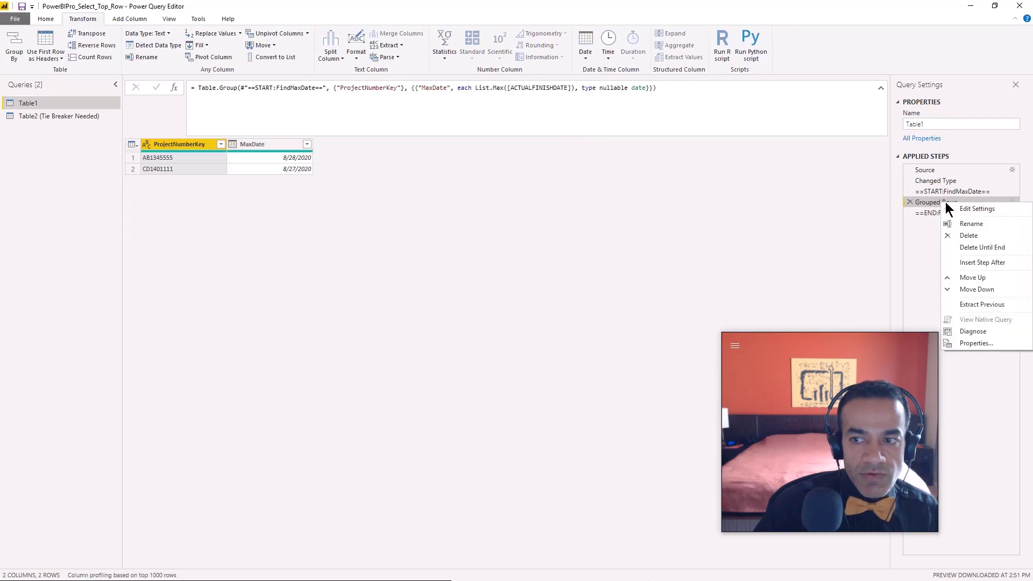
click(971, 224)
text(MaxDateTable)
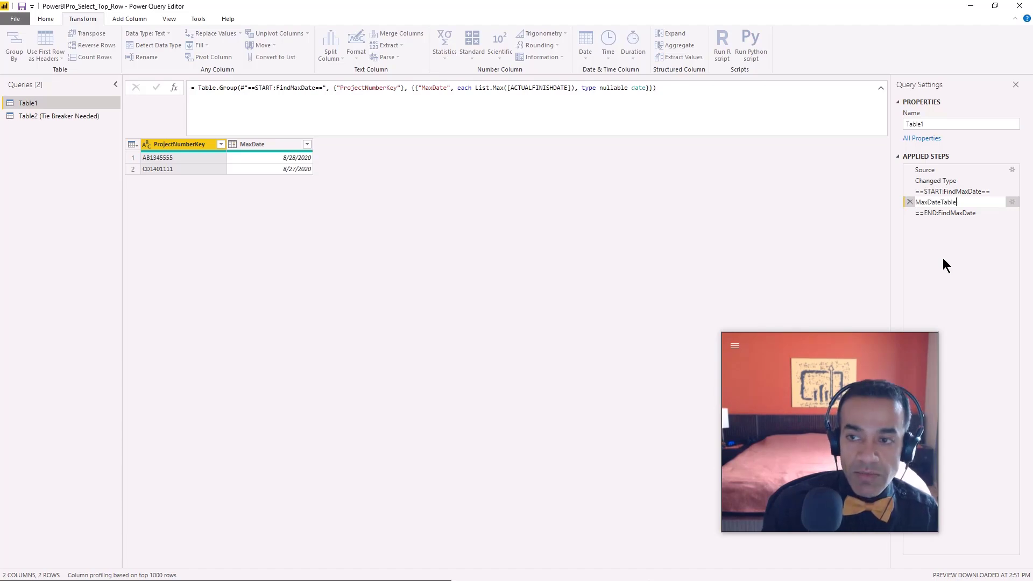
key(Return)
Merge the ==END:FindMaxDate step with Table1 (Current), matching ProjectNumberKey in both tables with a Left Outer join
click(959, 213)
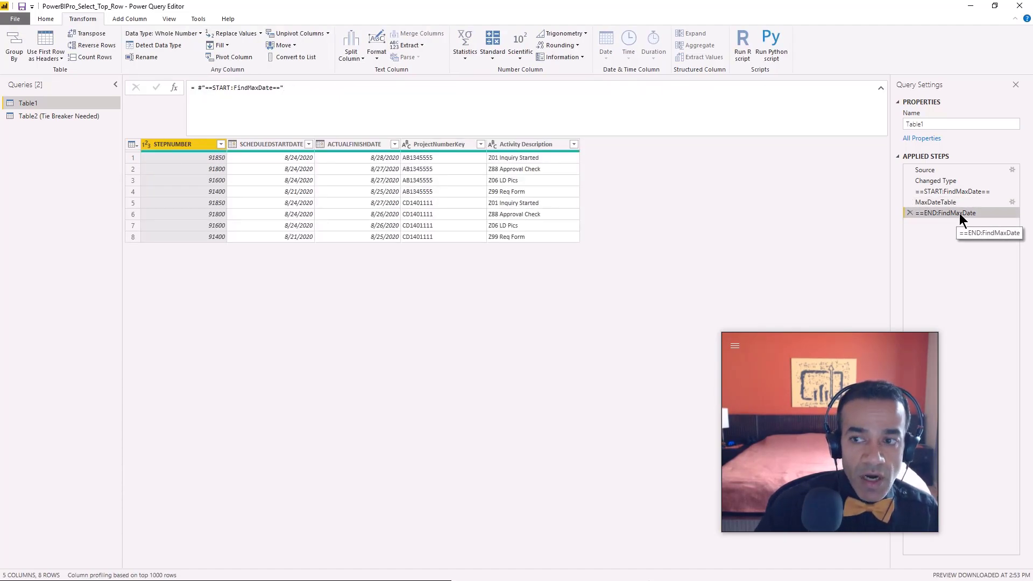
click(931, 205)
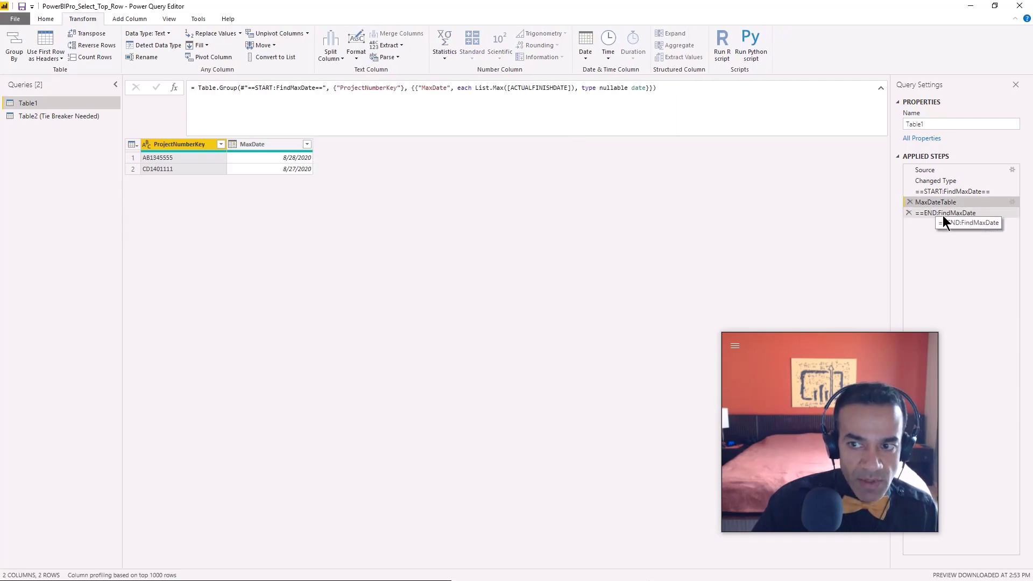
click(942, 215)
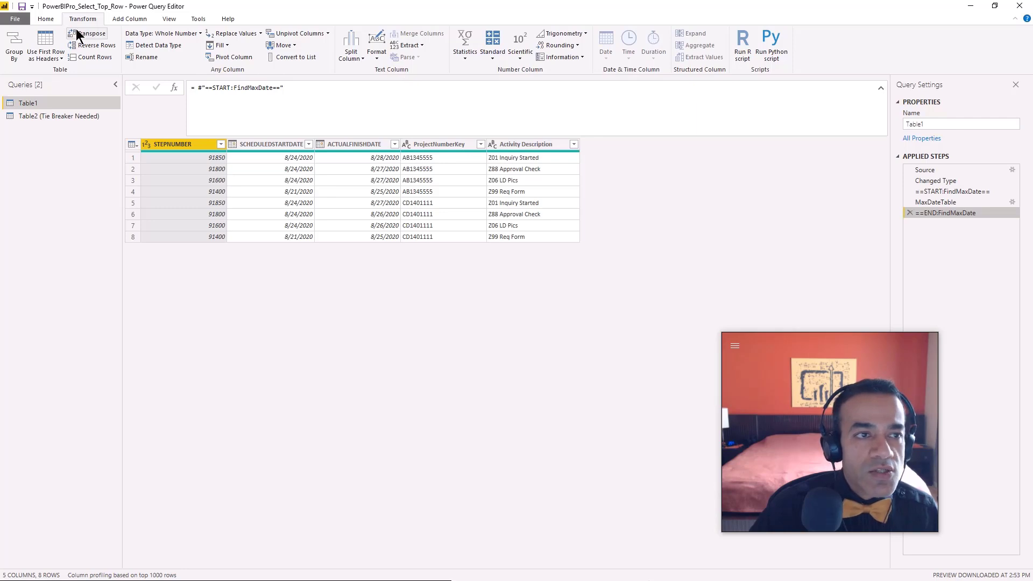
click(52, 19)
click(603, 37)
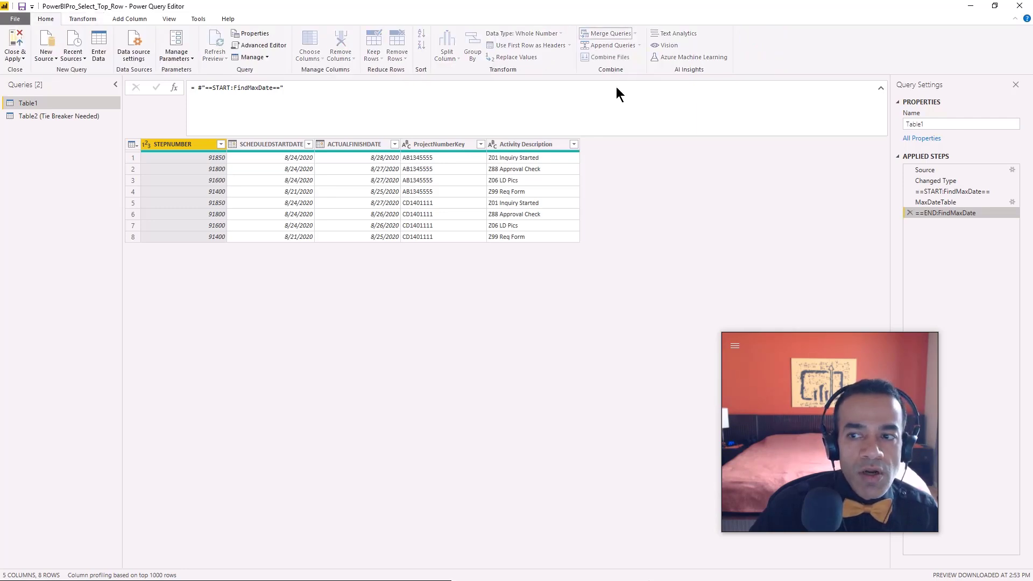
click(436, 280)
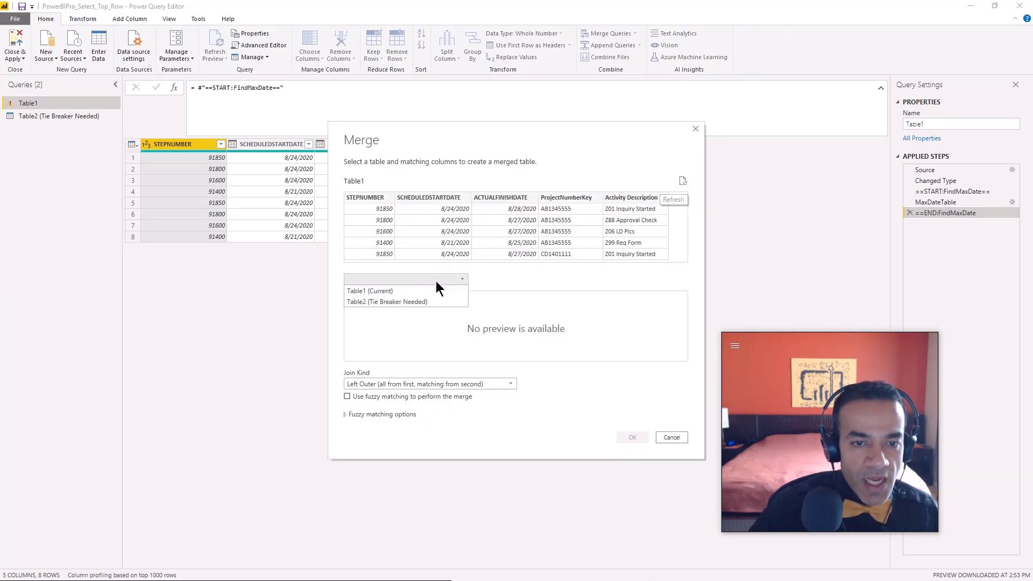
click(376, 290)
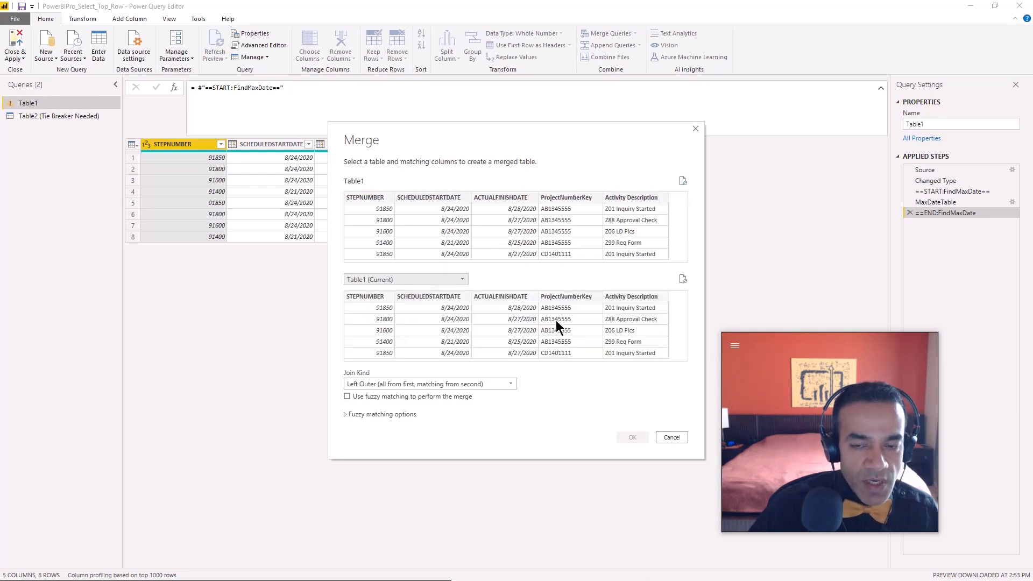
click(567, 297)
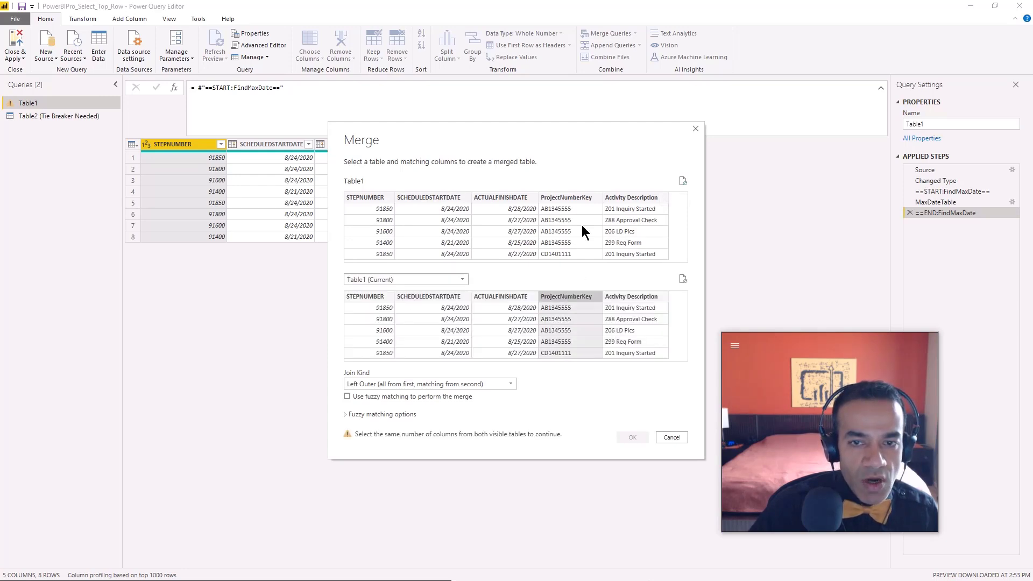
click(582, 197)
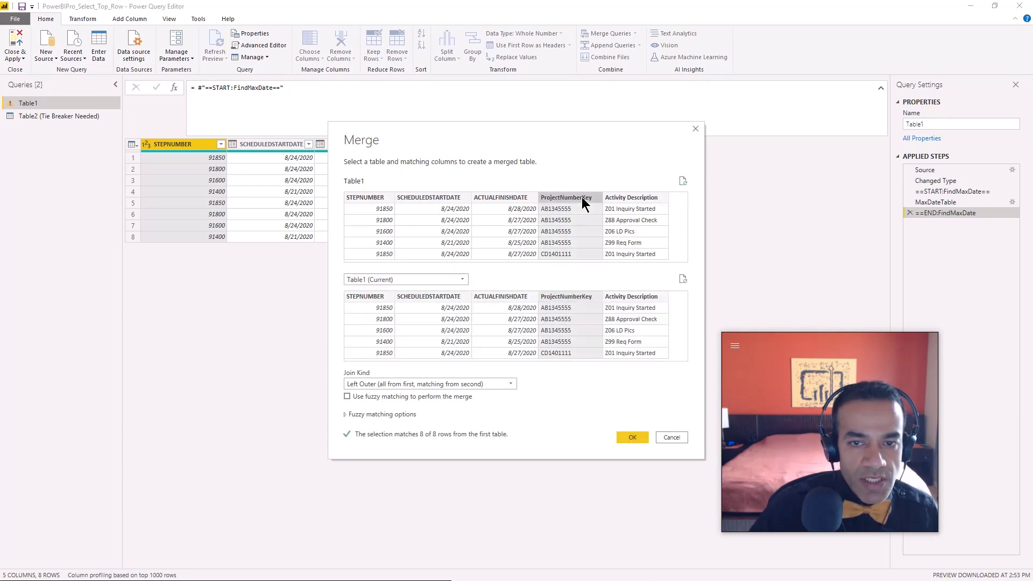
click(633, 437)
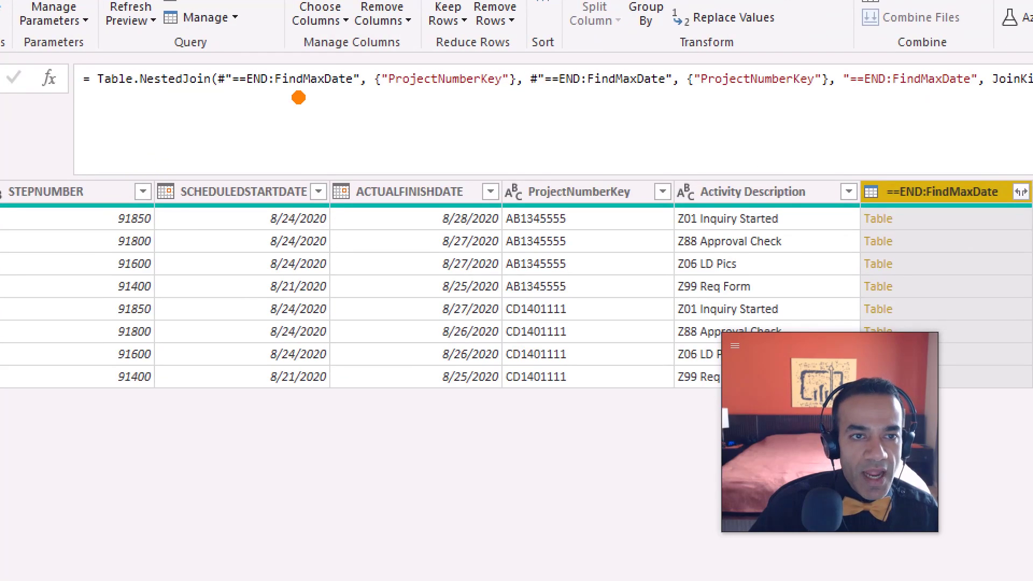
Change the second table reference in the Merged Queries formula to #"MaxDateTable", keeping ==END:FindMaxDate as the first table
mouse_move(299, 97)
mouse_down()
mouse_move(507, 158)
mouse_move(623, 105)
mouse_up()
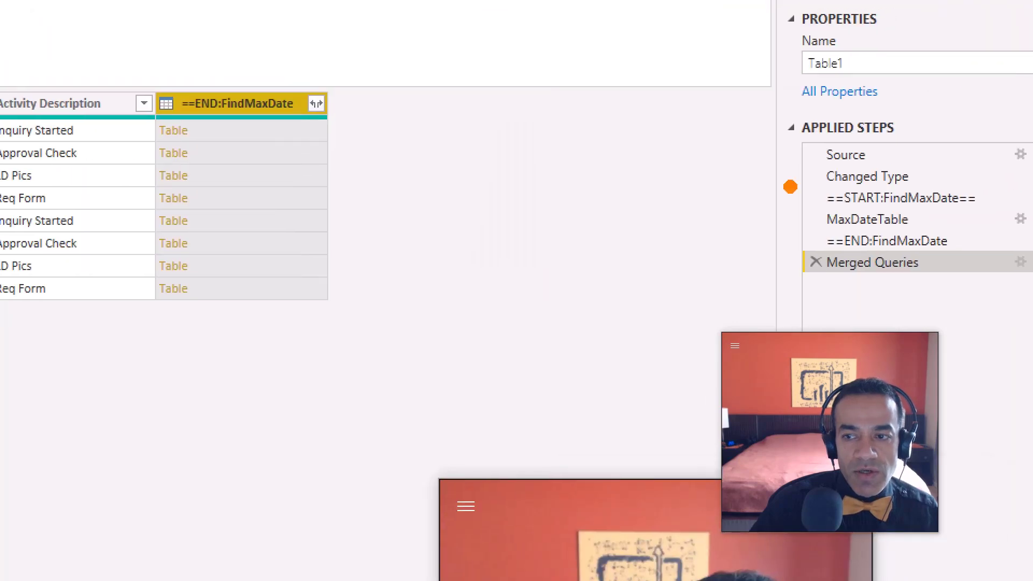
mouse_move(814, 240)
mouse_down()
mouse_move(750, 213)
mouse_move(821, 211)
mouse_up()
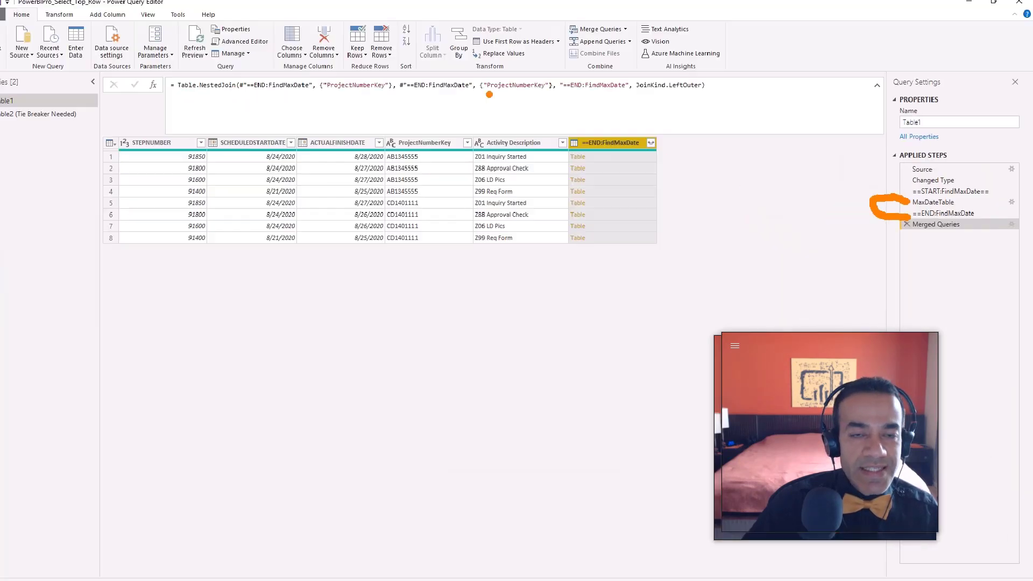
click(483, 90)
key(ctrl+shift+Left)
key(shift+Left)
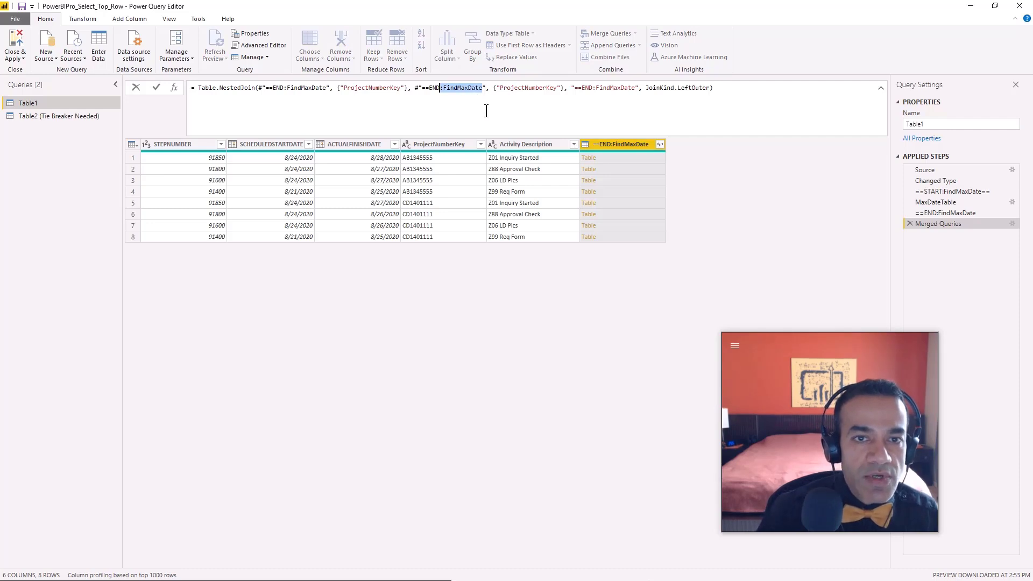
key(shift+Left)
key(shift+Left)
text(MaxD)
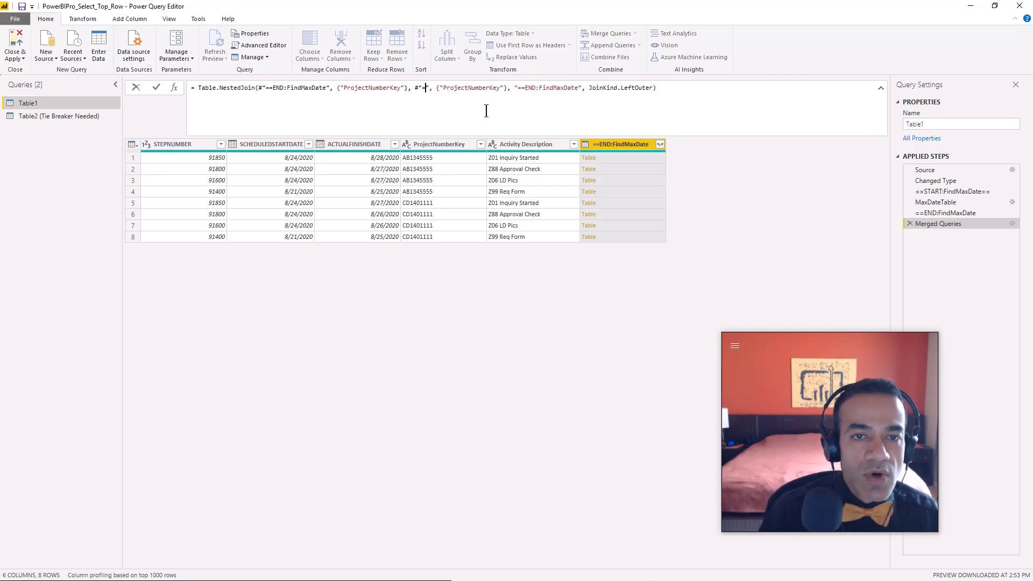
text(ate)
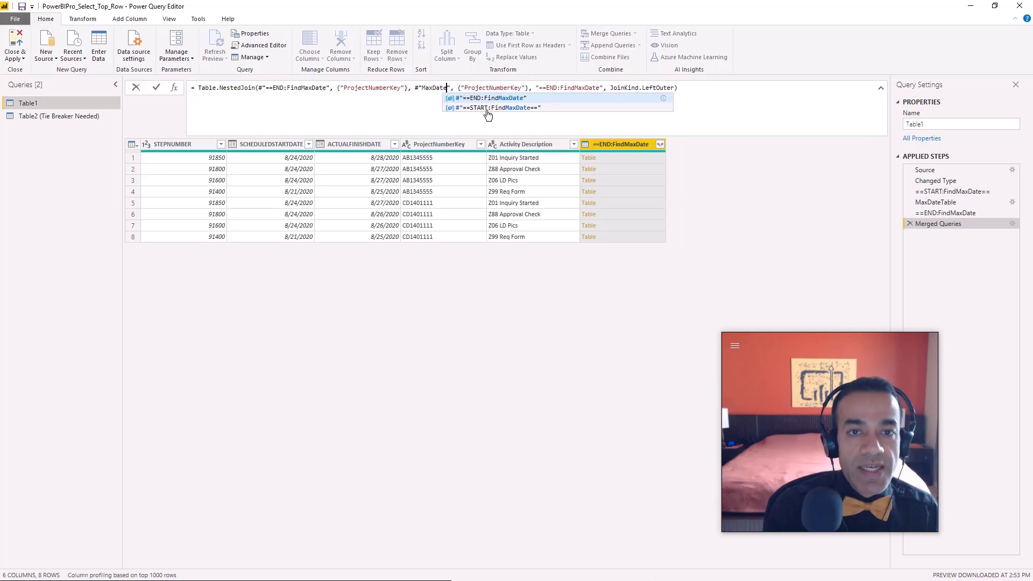
text(Table)
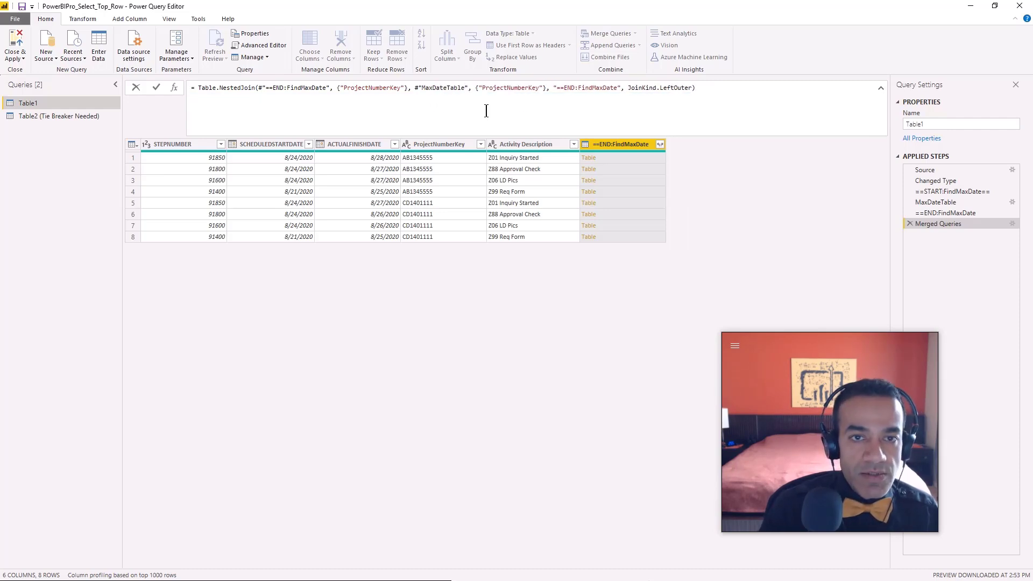
key(Return)
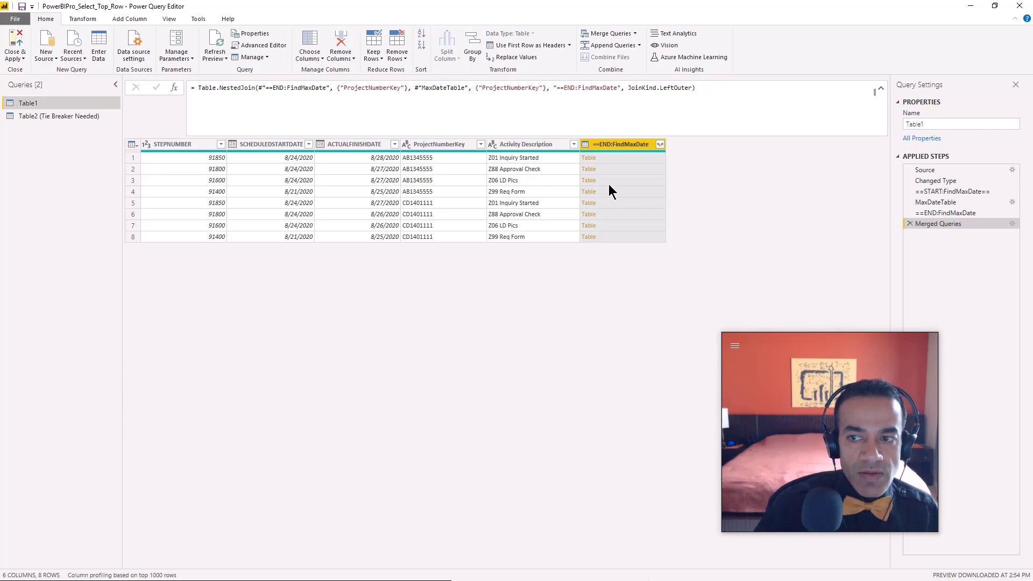
Expand only MaxDate from the merged ==END:FindMaxDate column, without the original column name as prefix
click(659, 144)
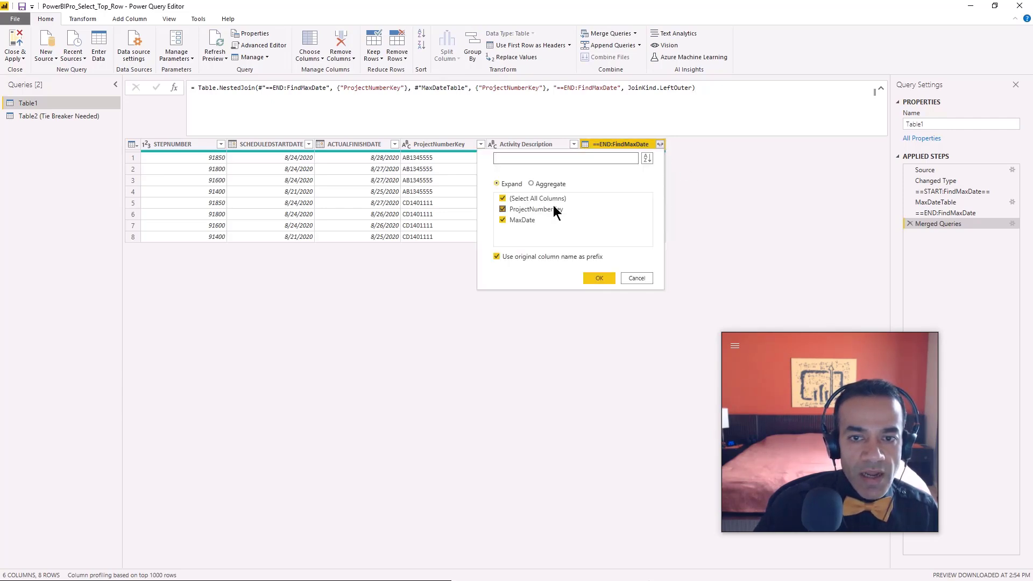
click(504, 198)
click(504, 221)
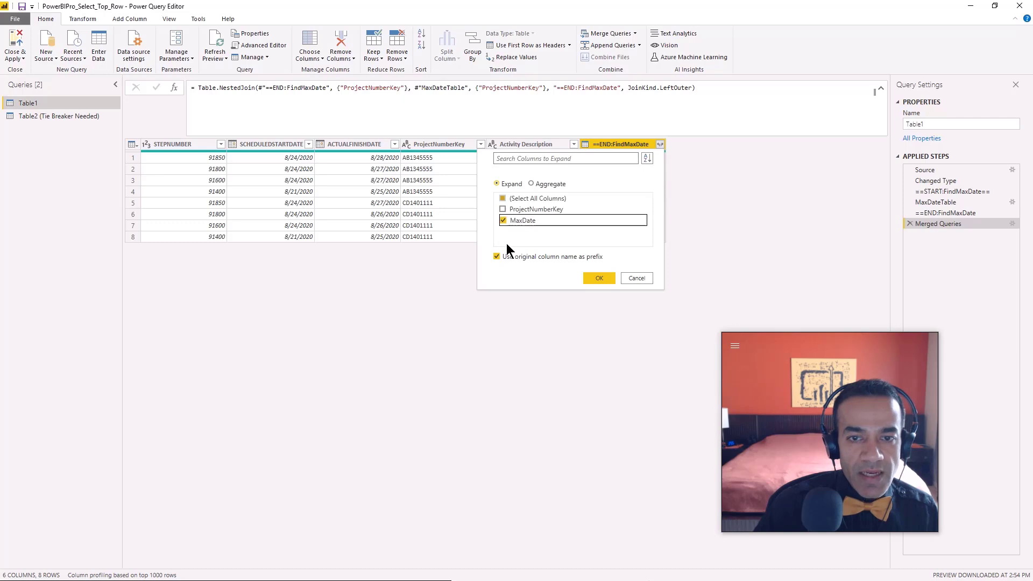
click(497, 256)
click(600, 279)
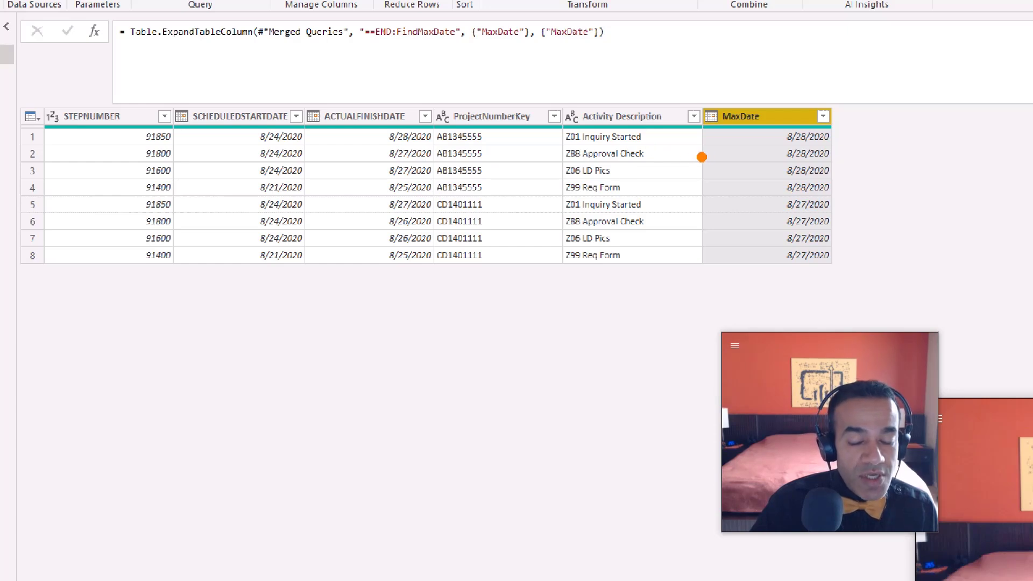
drag(702, 158, 442, 155)
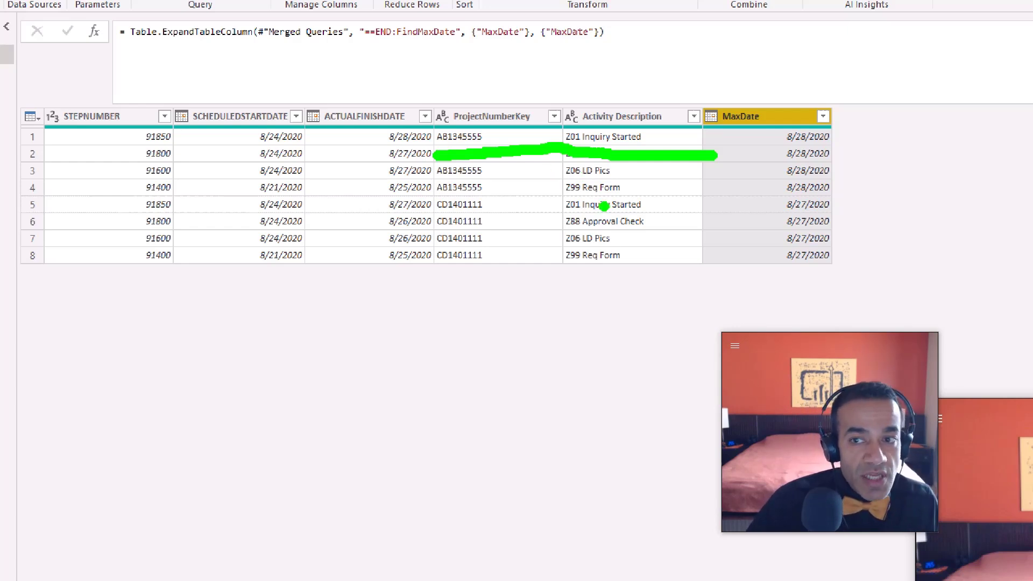
key(r)
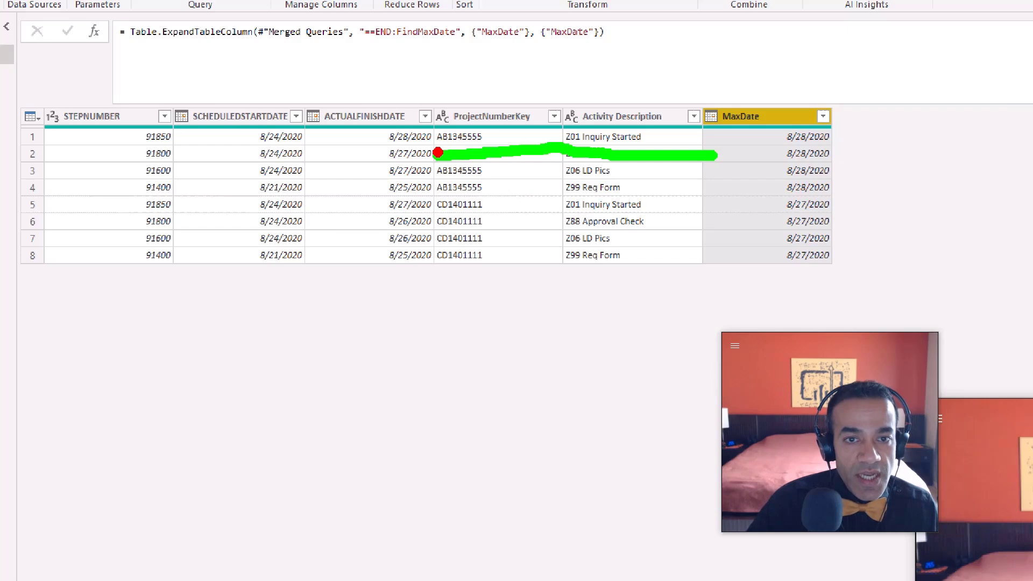
click(719, 154)
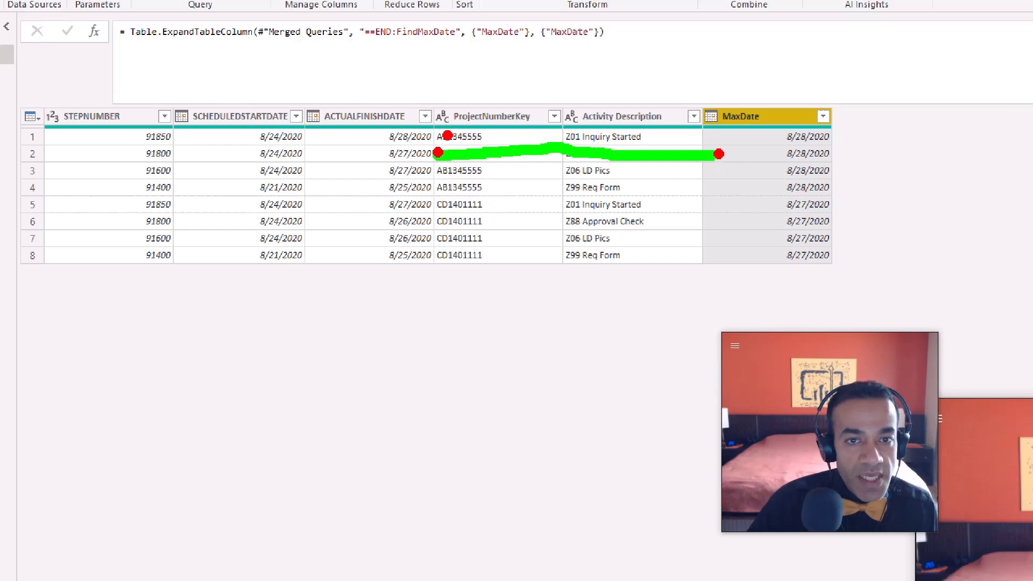
key(g)
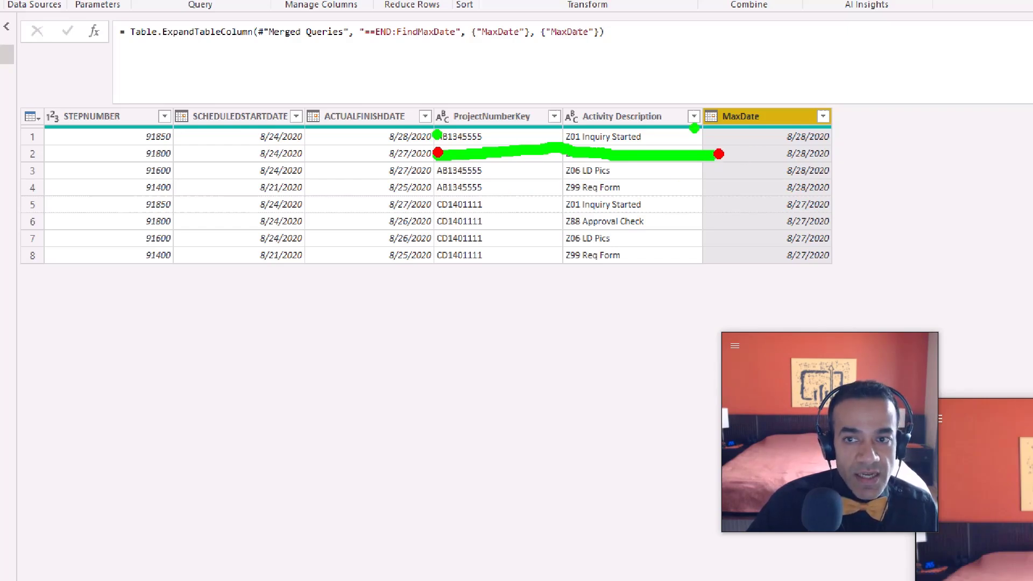
key(Escape)
Add a custom column named MatchMaxDate with the formula [MaxDate] = [ACTUALFINISHDATE]
click(132, 19)
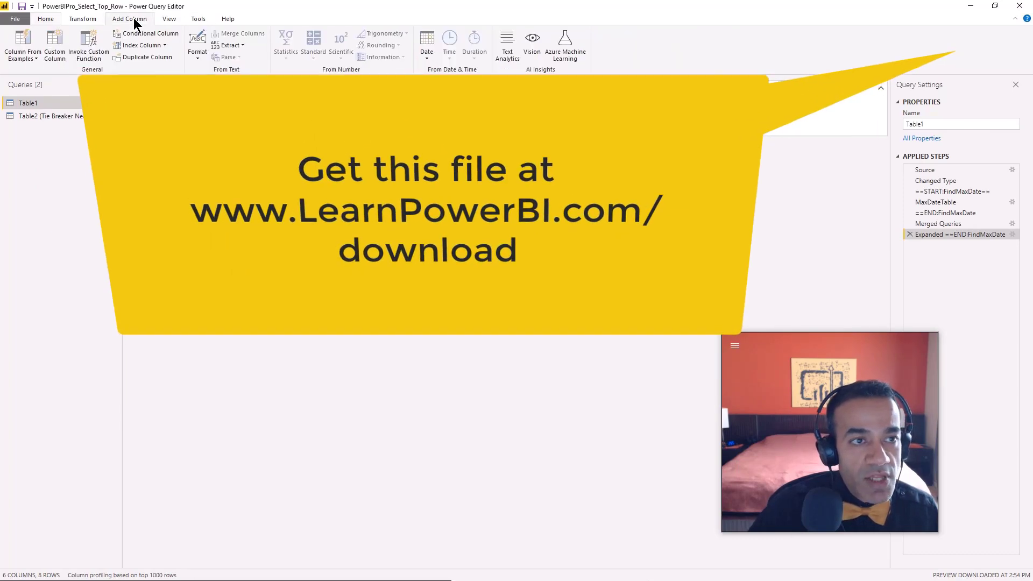
click(54, 46)
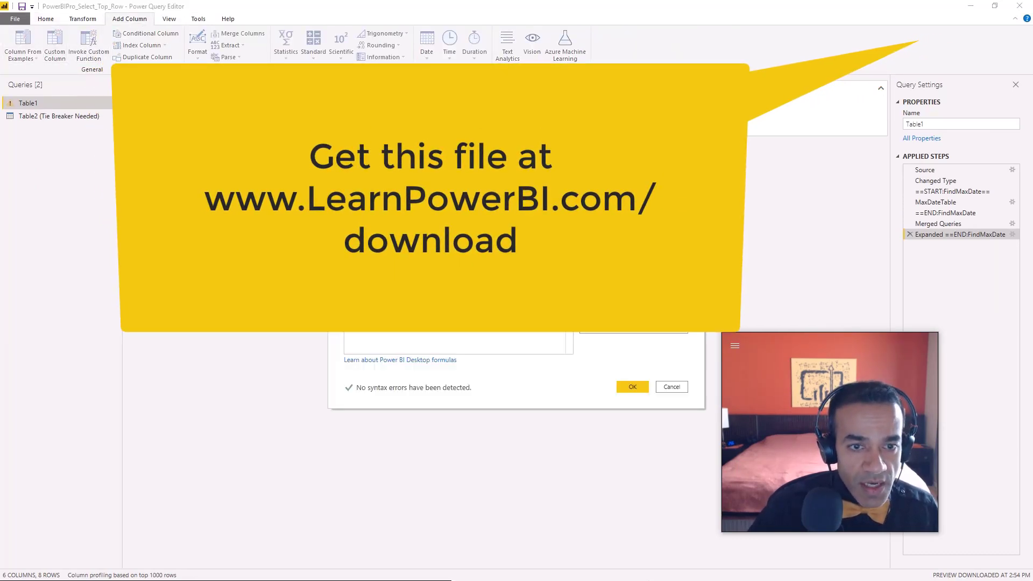
text(Matx)
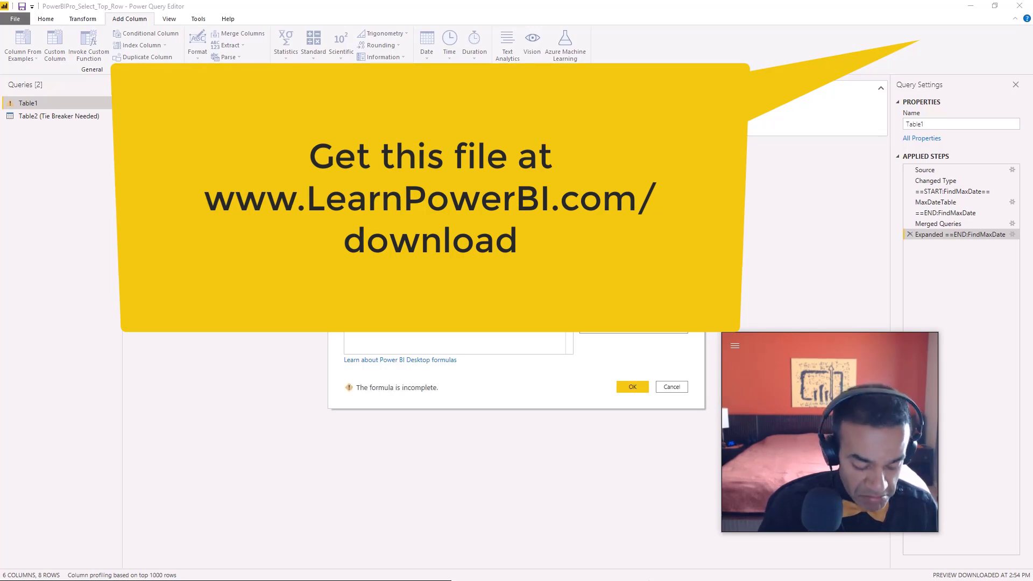
key(BackSpace)
text(chMaxDate)
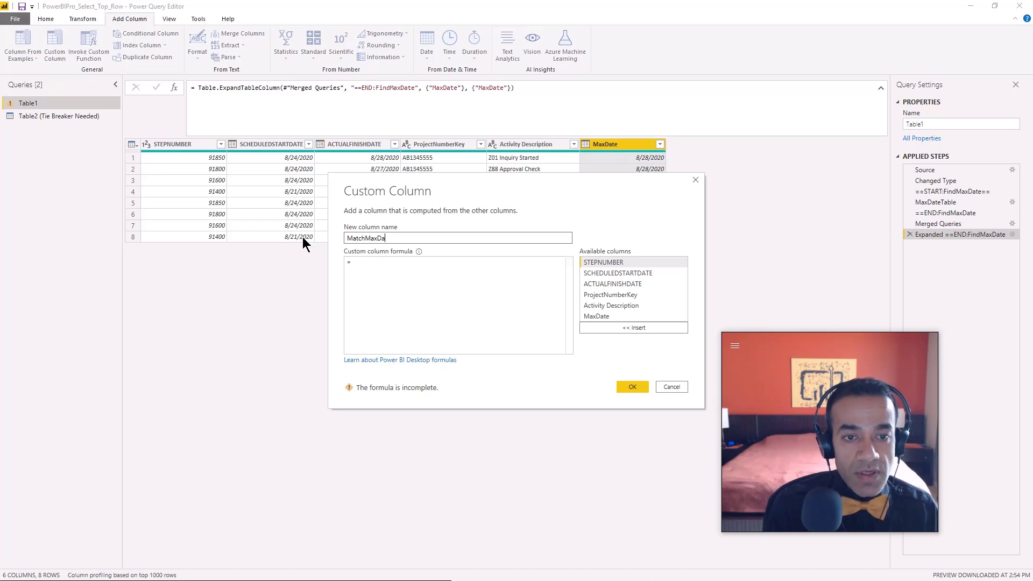
click(428, 270)
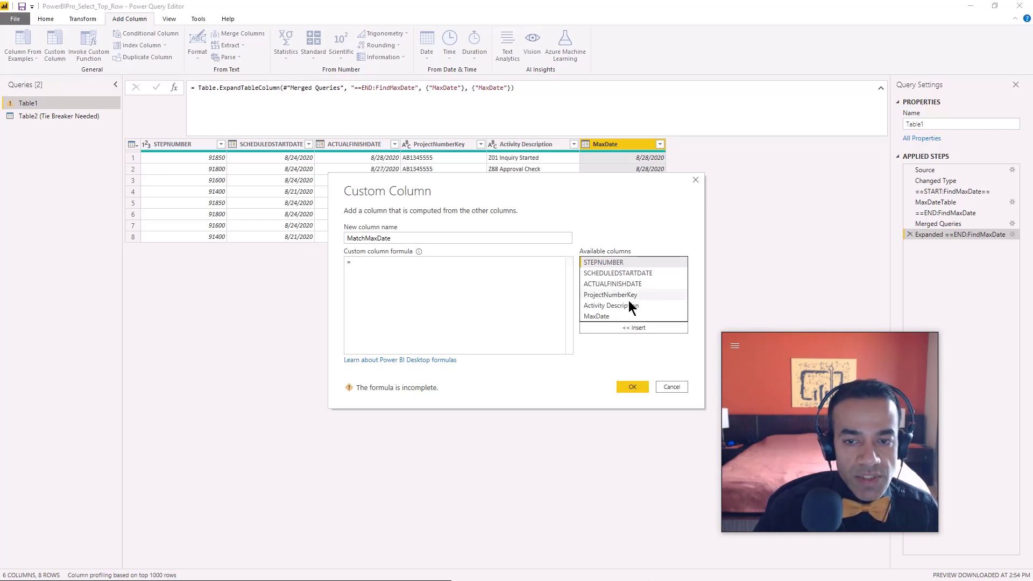
double_click(601, 316)
text(=)
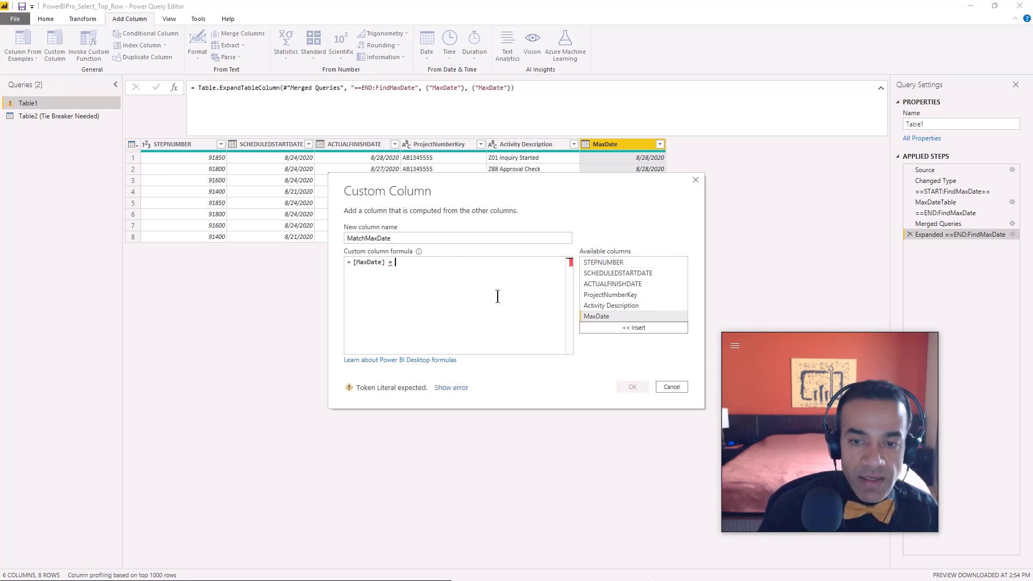
double_click(622, 285)
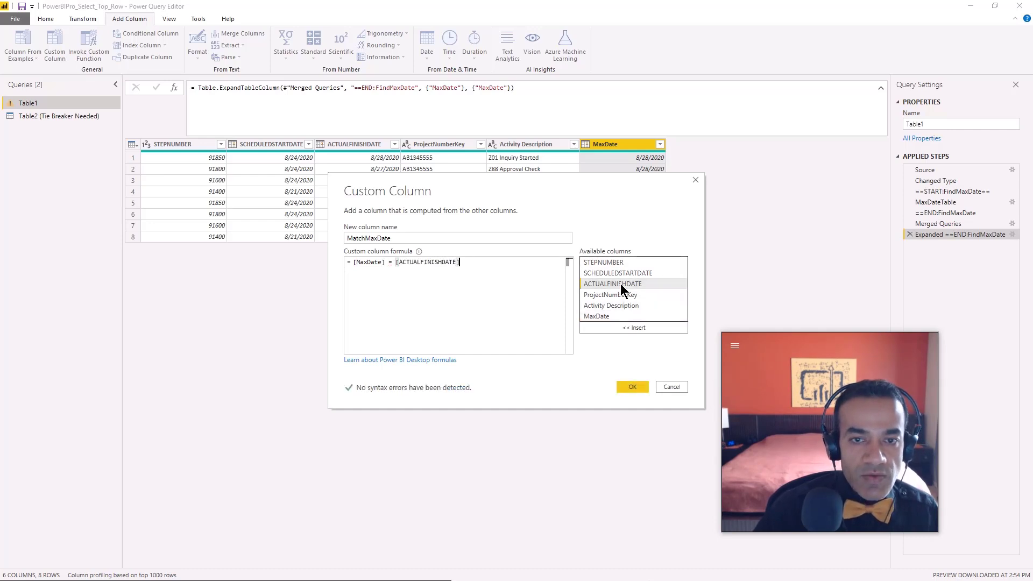
click(633, 386)
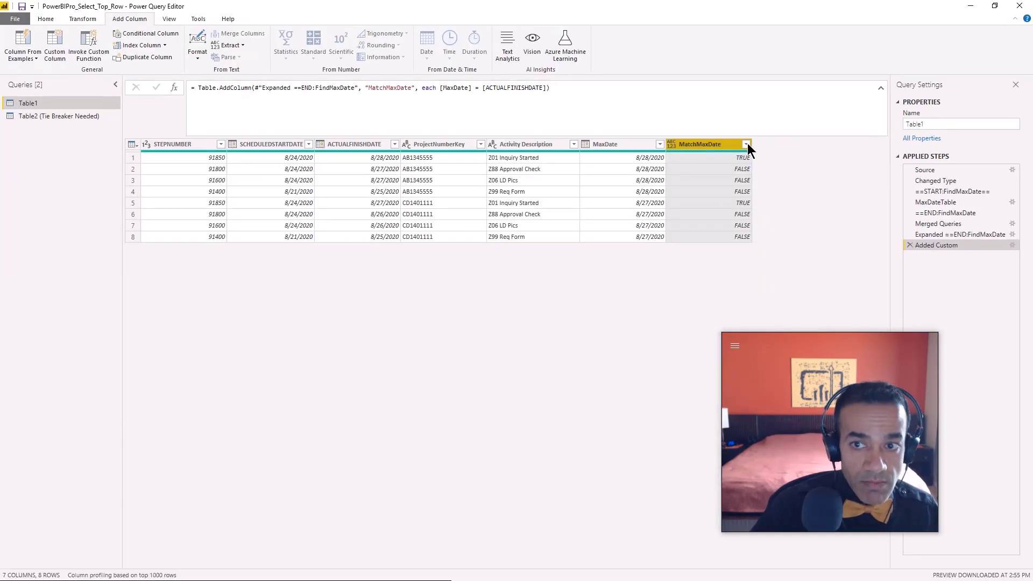
Filter the MatchMaxDate column to keep only TRUE rows, and display the original rows in the Source step
click(786, 109)
click(595, 258)
click(595, 279)
click(688, 317)
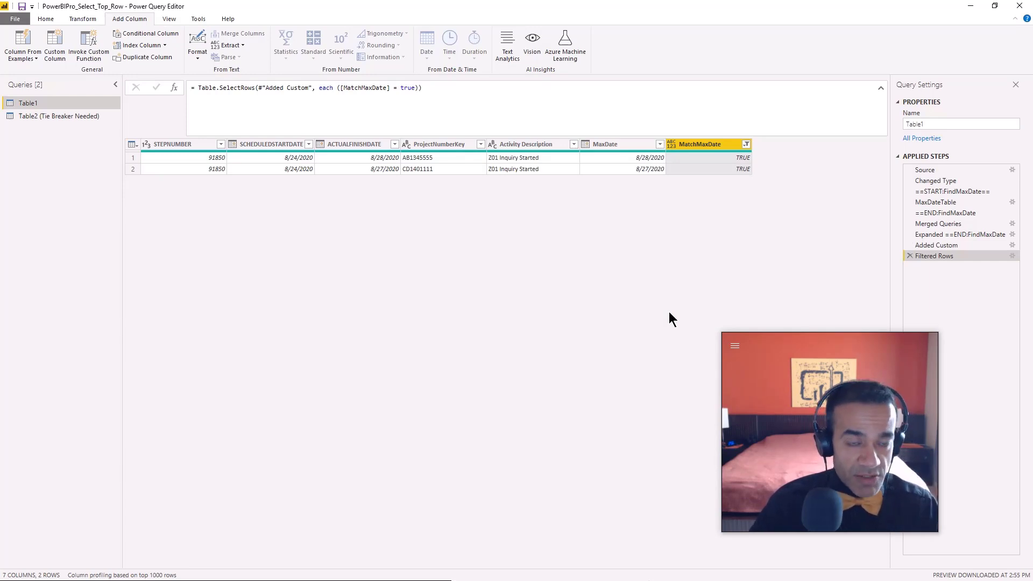
click(926, 170)
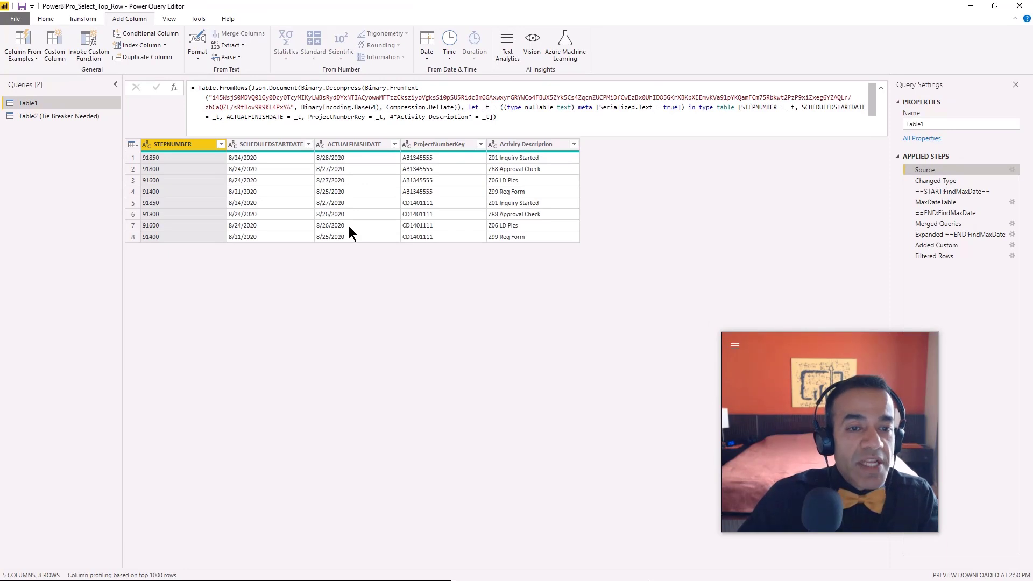
Display the result of the Filtered Rows step, and view the Resources page of the report in Power BI Desktop
click(946, 257)
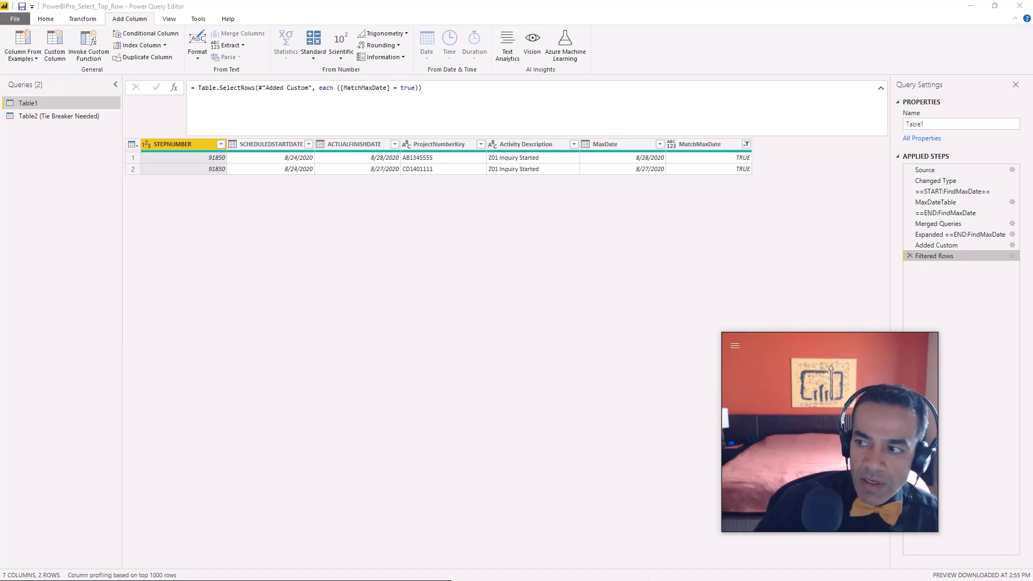
key(alt+Tab)
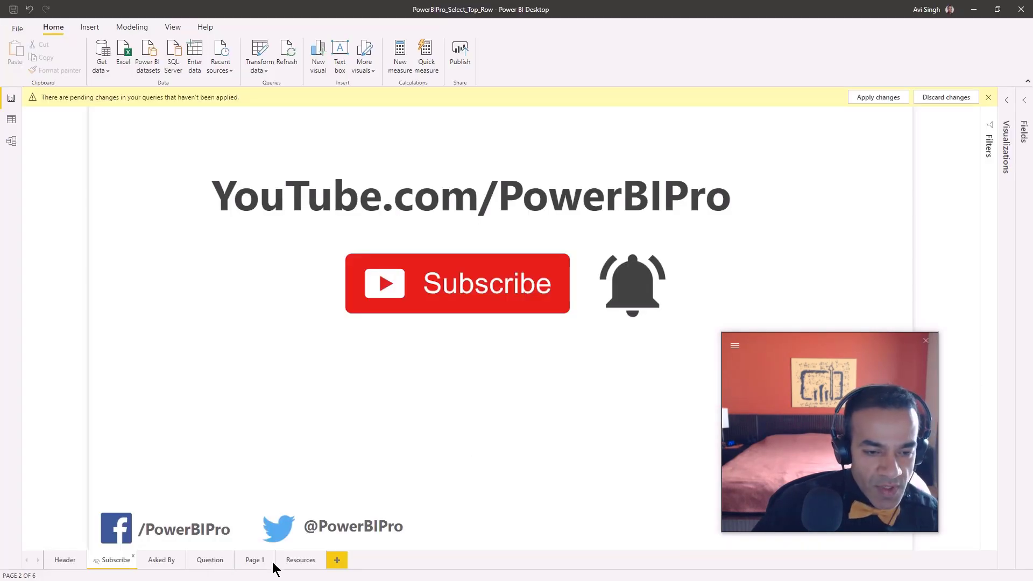
click(300, 561)
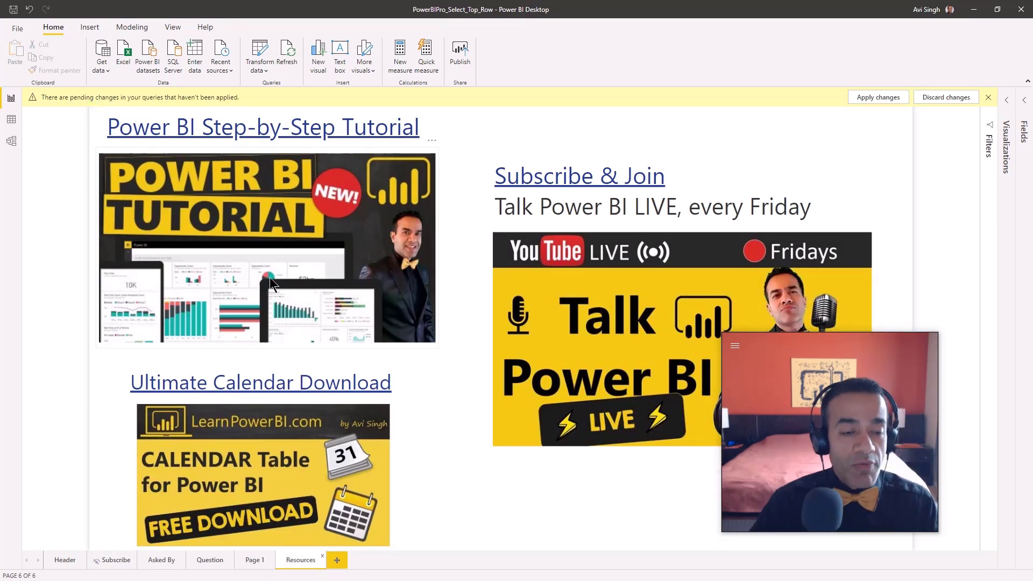
key(alt+Tab)
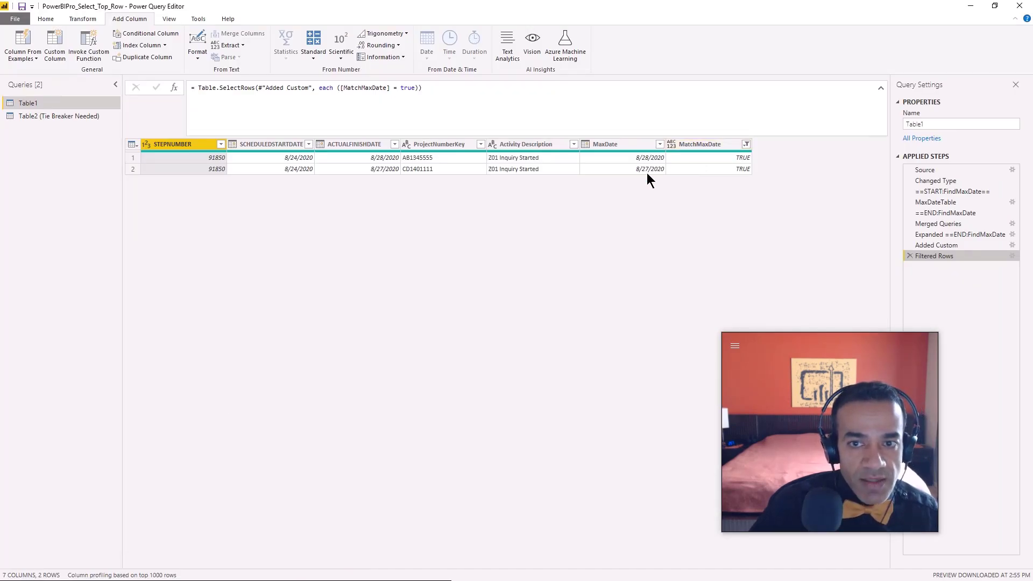
Remove the MaxDate and MatchMaxDate columns from Table1
click(621, 148)
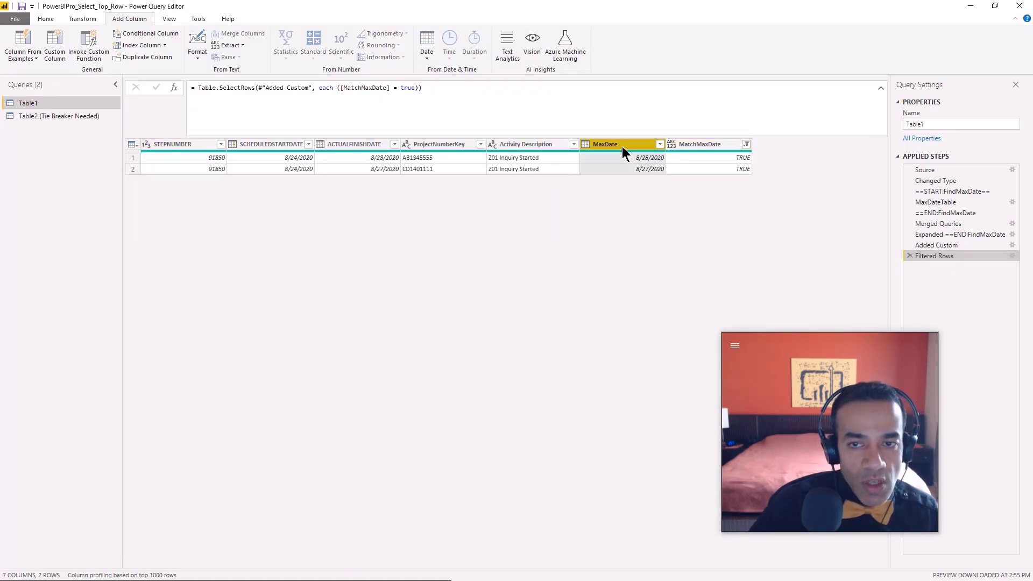
ctrl+click(687, 146)
right_click(687, 148)
click(698, 166)
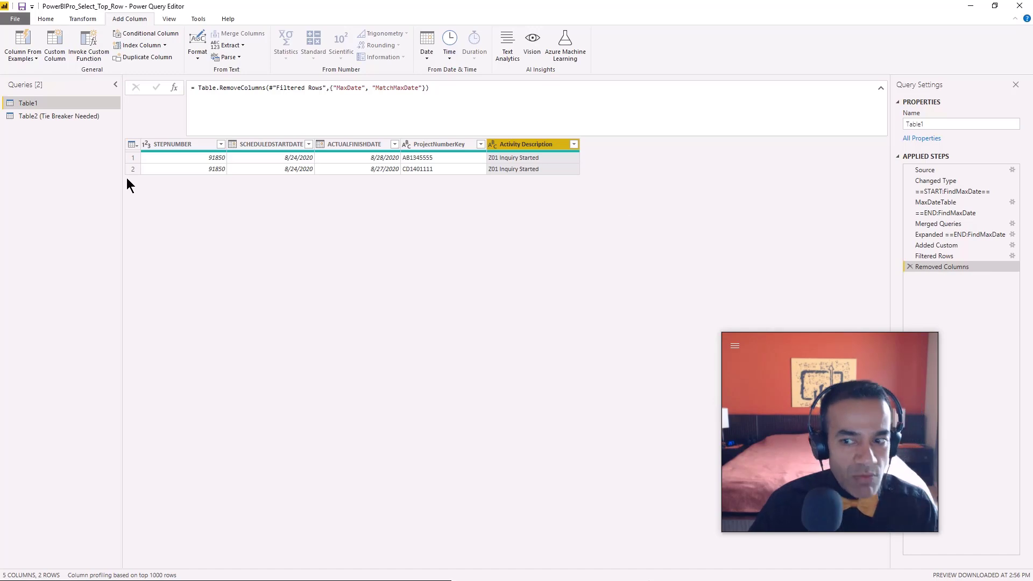
Open the Table2 (Tie Breaker Needed) query and examine the actual finish dates of project CD1401111 for ties
click(82, 117)
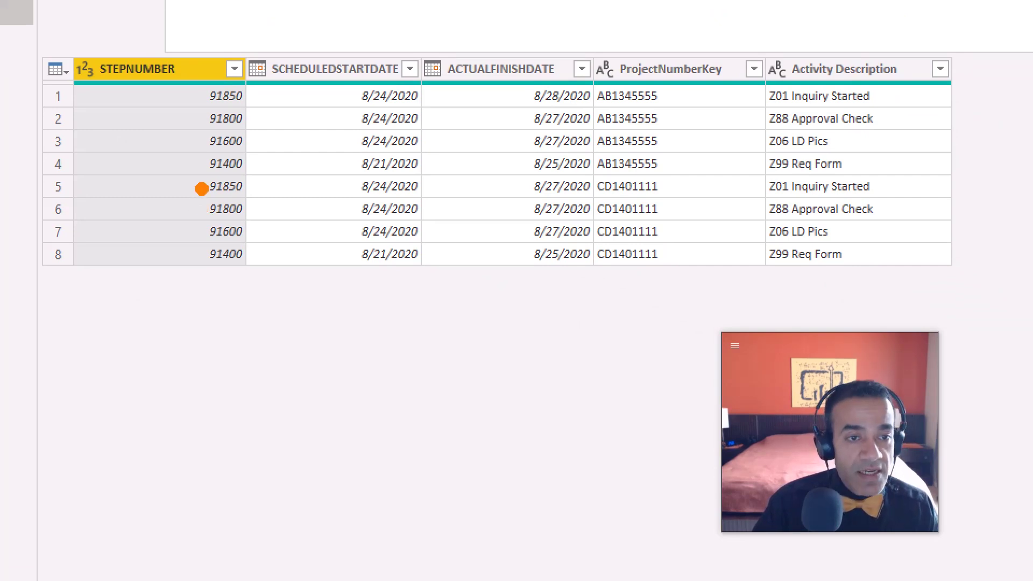
drag(514, 159, 609, 257)
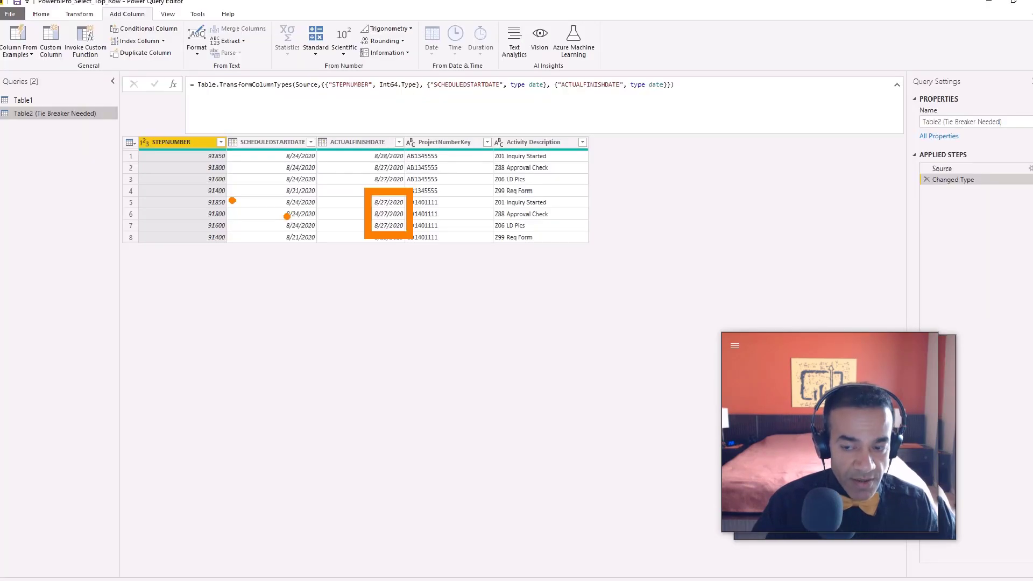
key(Escape)
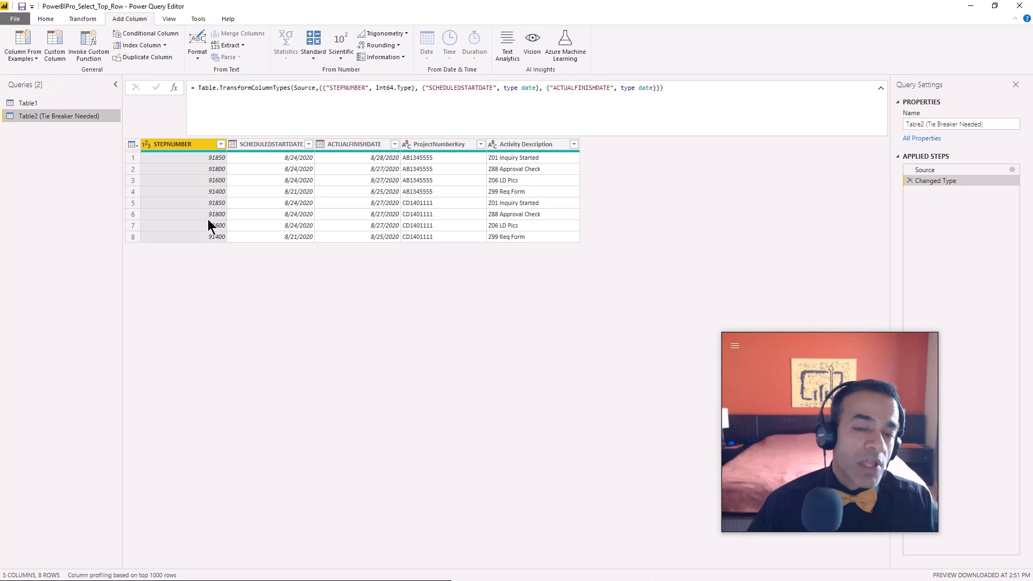
key(ctrl+1)
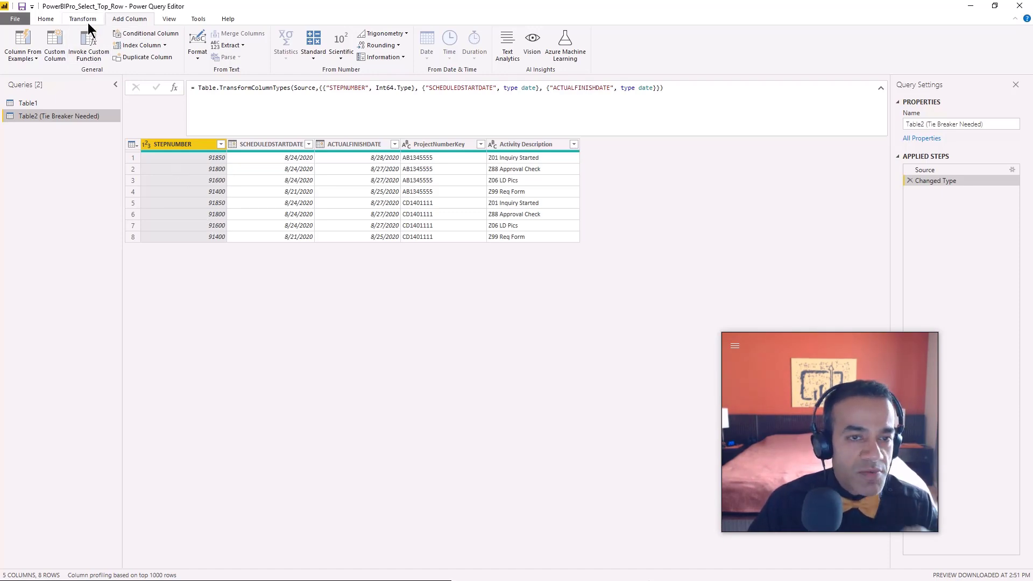
Sort Table2 (Tie Breaker Needed) by ProjectNumberKey ascending and STEPNUMBER descending, and add an index column starting from 0
click(47, 19)
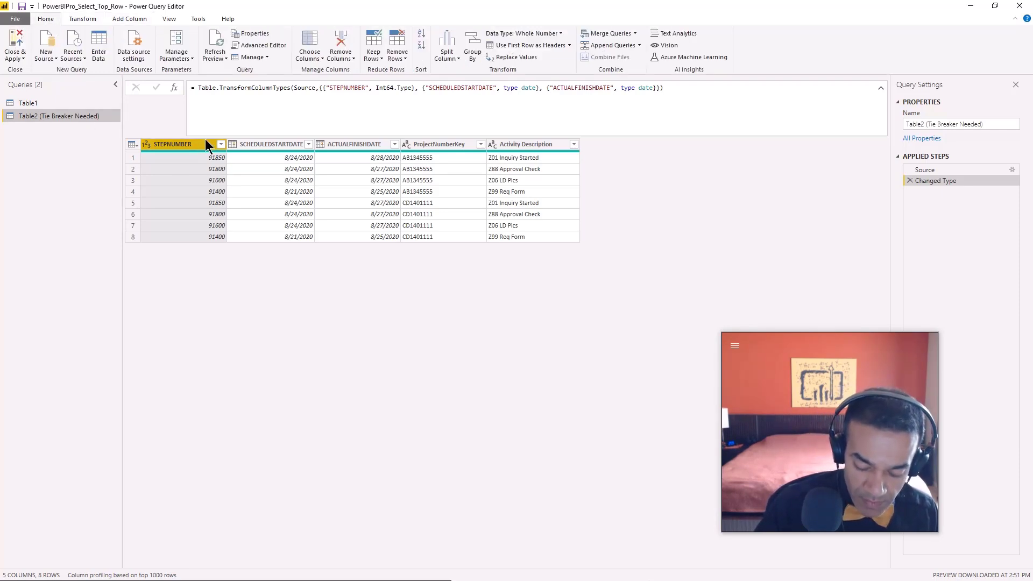
click(480, 144)
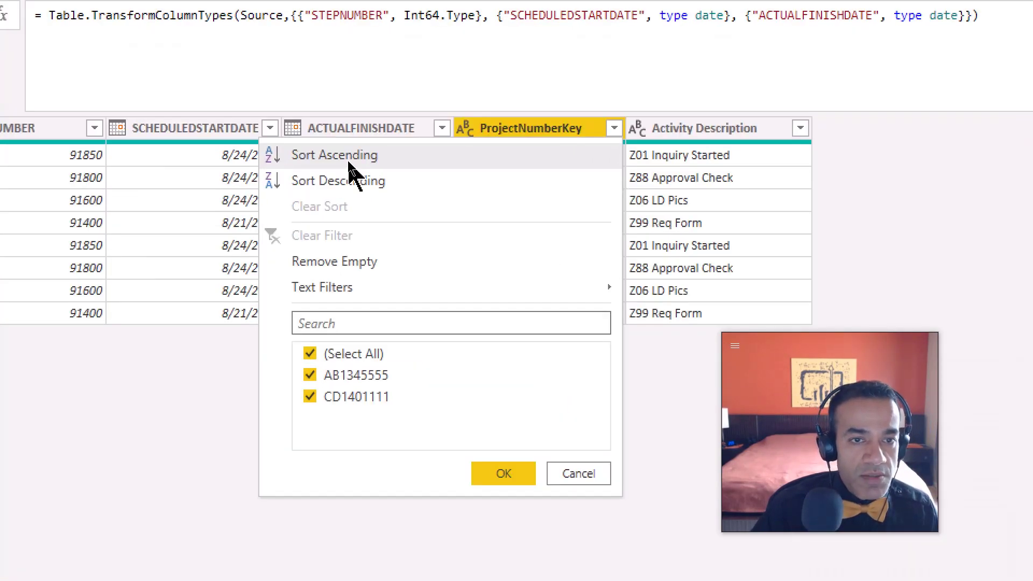
click(347, 160)
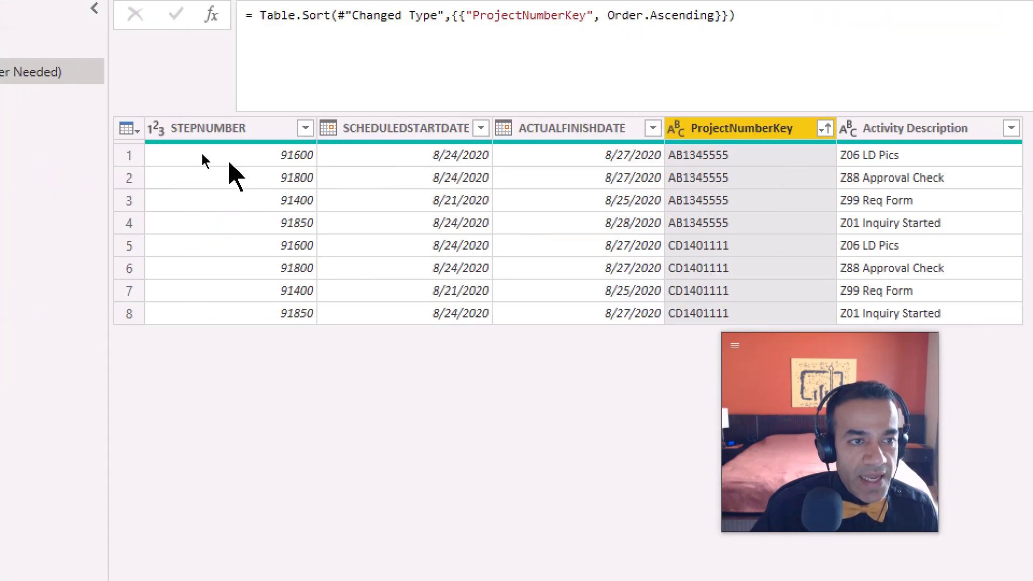
click(305, 129)
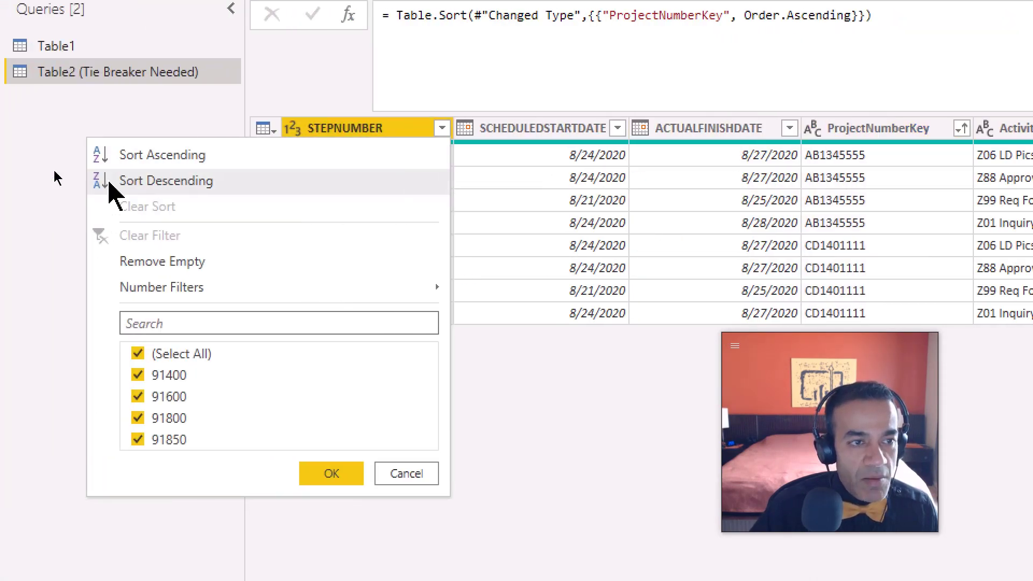
click(3, 181)
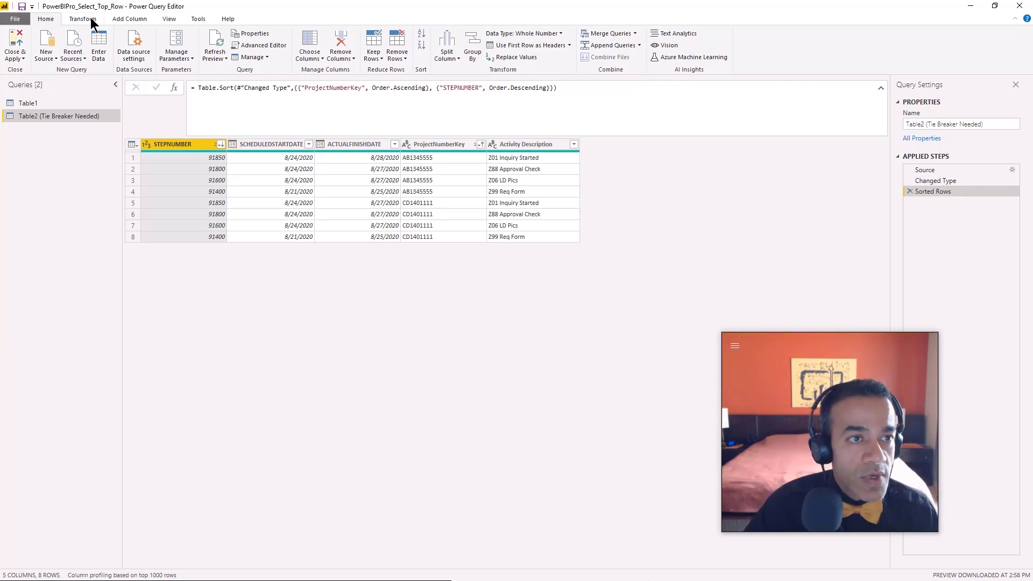
click(129, 19)
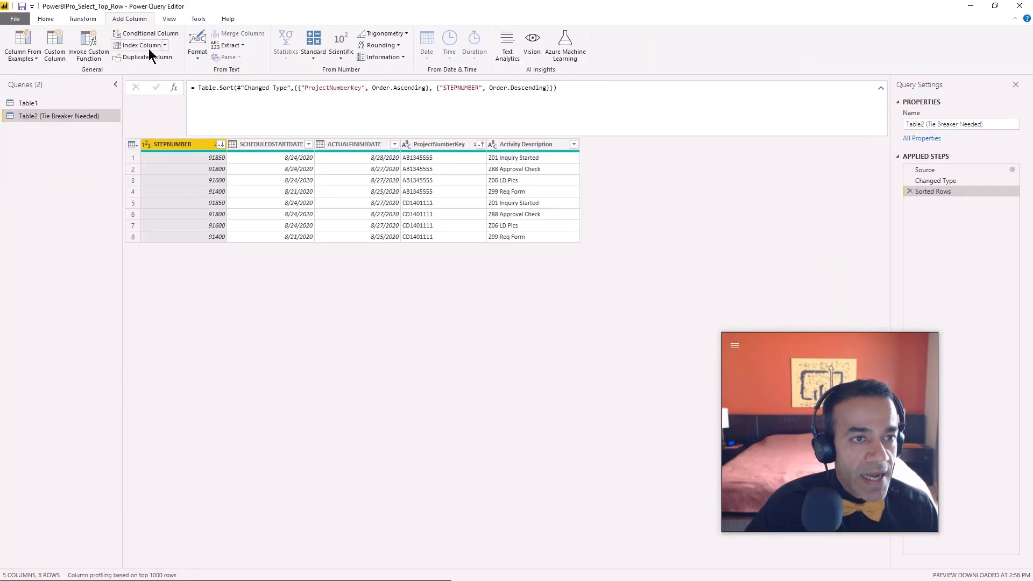
click(148, 47)
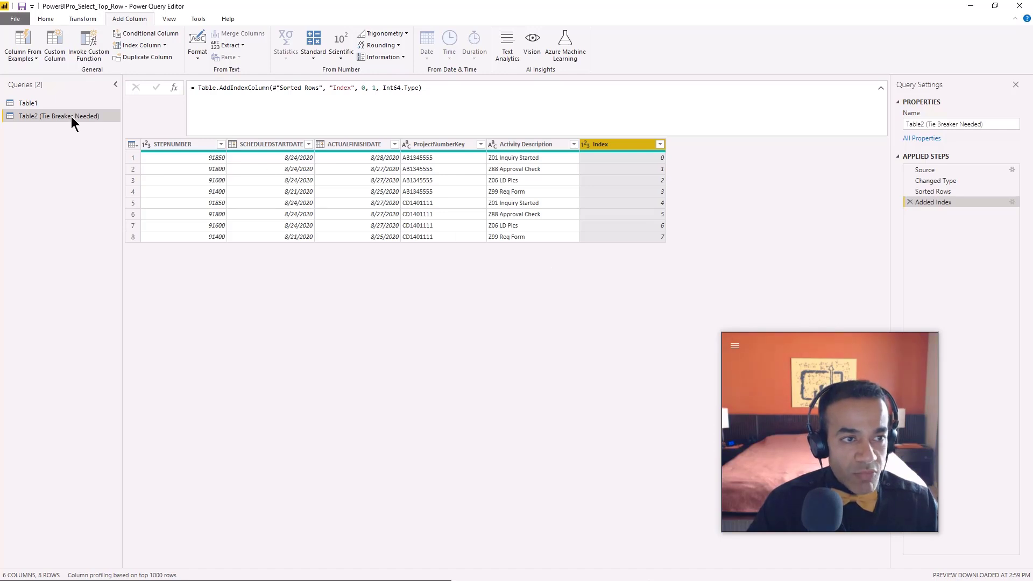
Compare Table1's final result with Table2's indexed rows, examining each project's first index and the Sorted Rows and Added Index steps
click(51, 105)
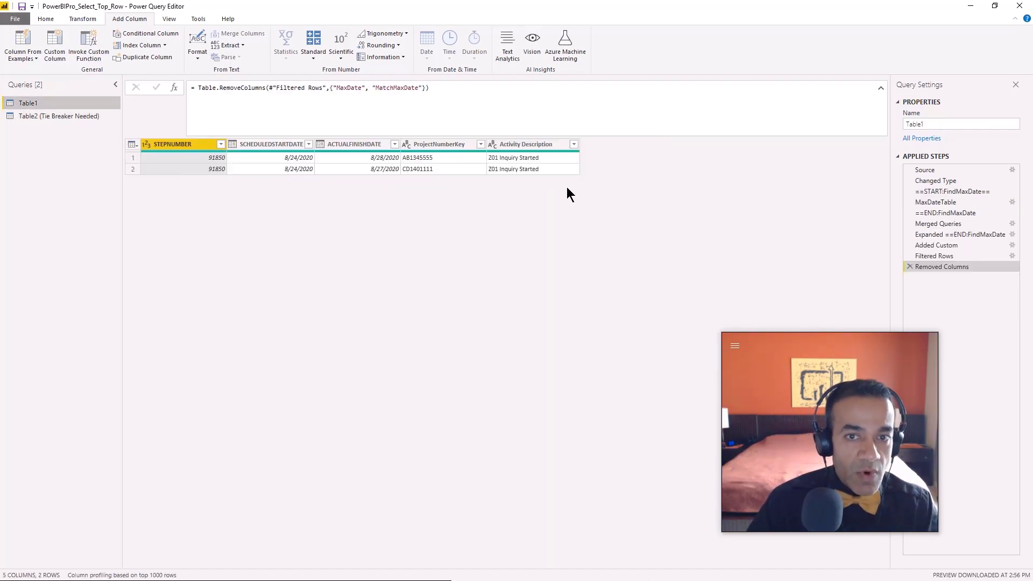
click(85, 117)
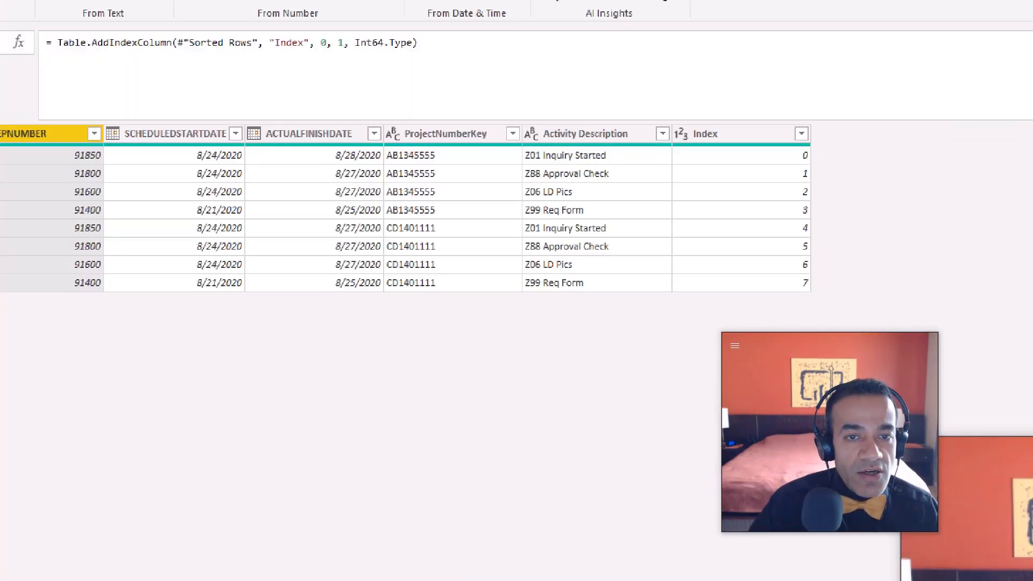
mouse_move(438, 159)
mouse_down()
mouse_move(711, 135)
mouse_move(796, 139)
mouse_up()
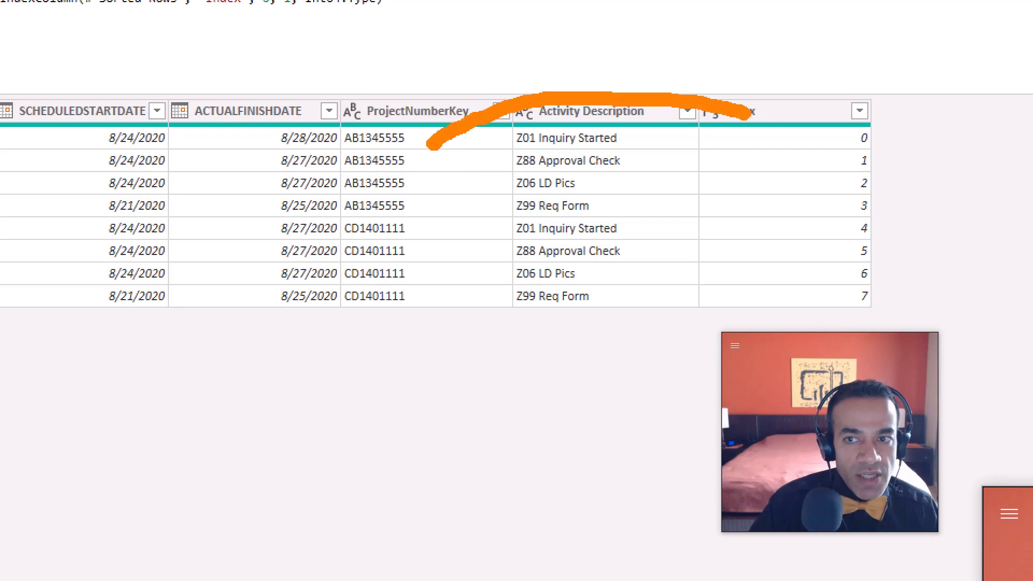
mouse_move(428, 224)
mouse_down()
mouse_move(600, 179)
mouse_move(742, 214)
mouse_up()
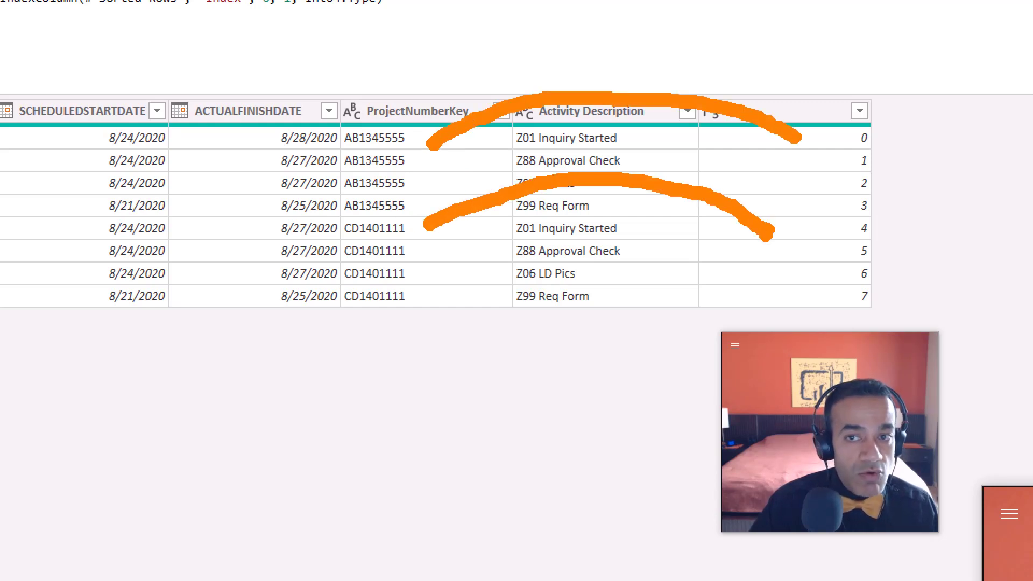
key(Escape)
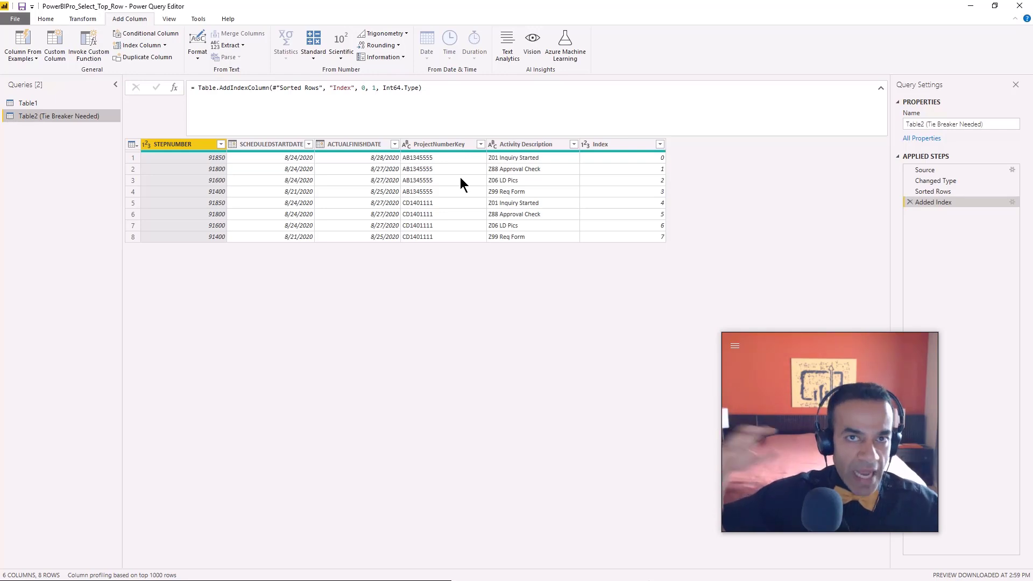
click(939, 192)
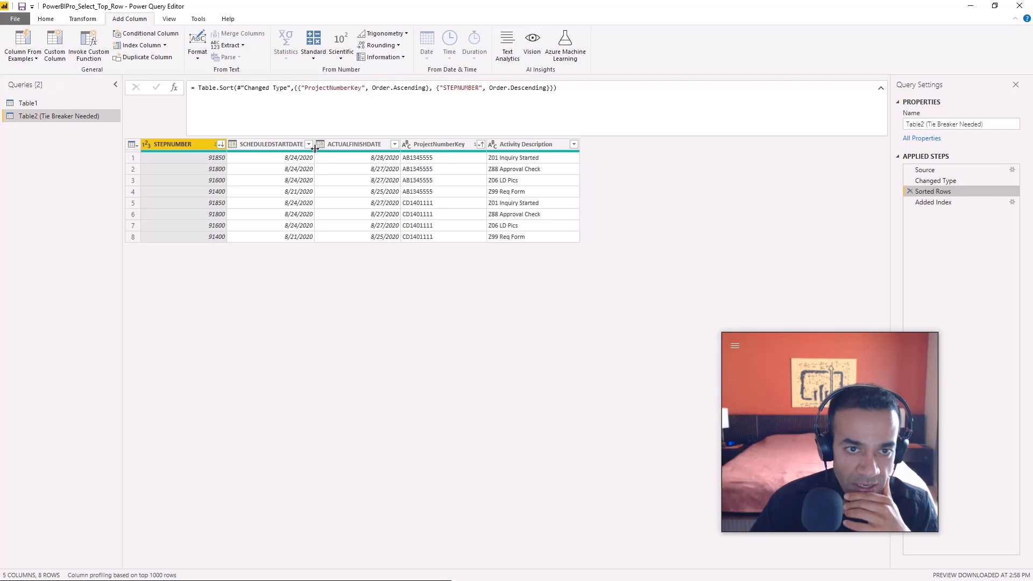
click(939, 203)
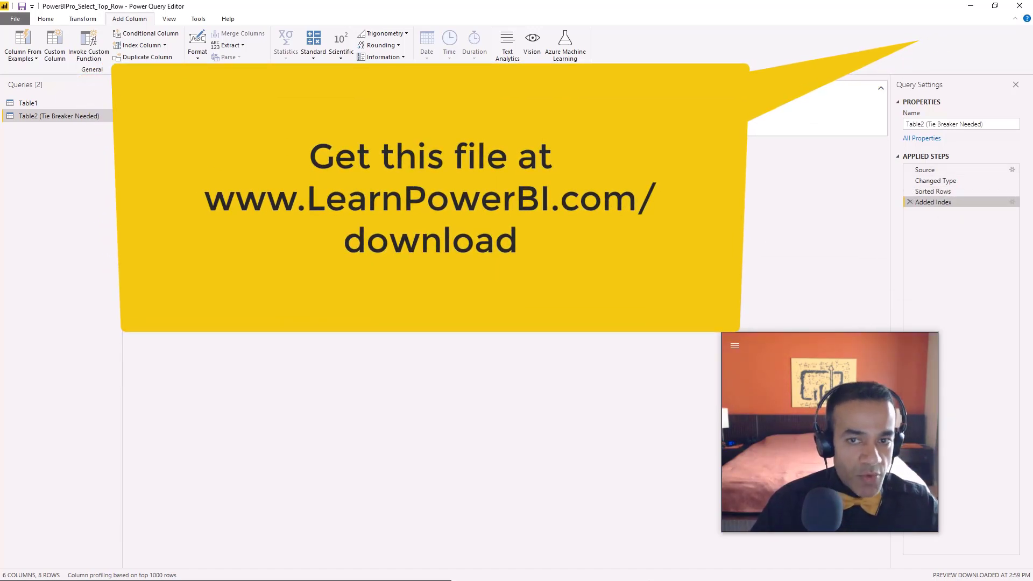
Group Table2's rows by ProjectNumberKey with a new column MinIndex holding the Min of Index
click(89, 20)
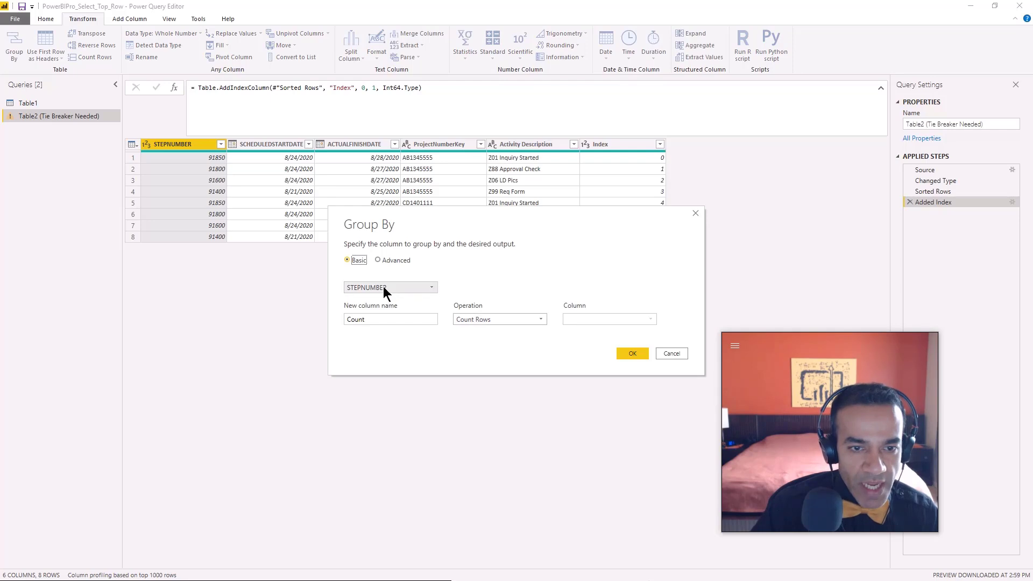
click(405, 287)
click(383, 332)
click(487, 320)
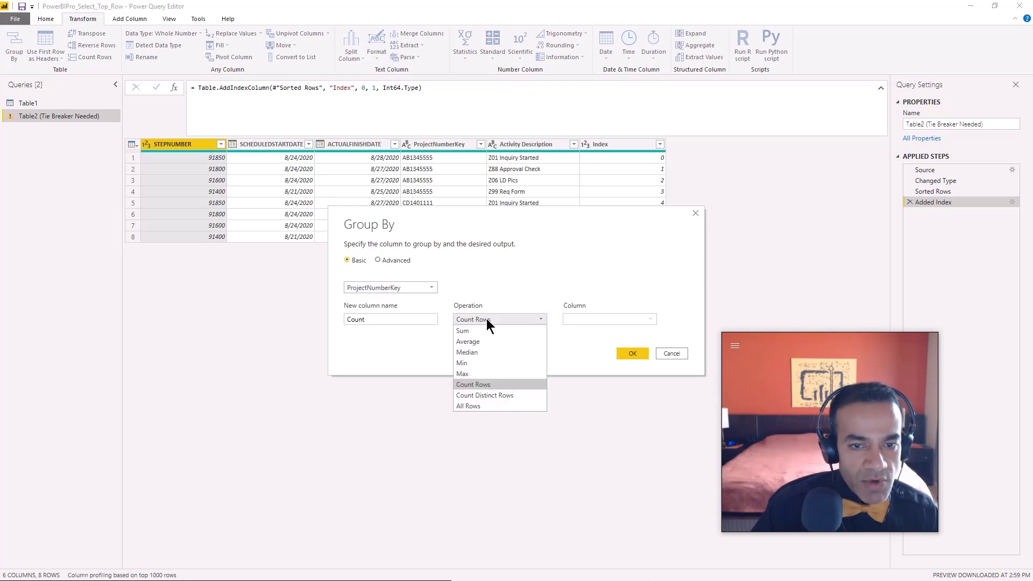
click(473, 364)
click(594, 318)
click(577, 384)
double_click(356, 319)
text(Mi)
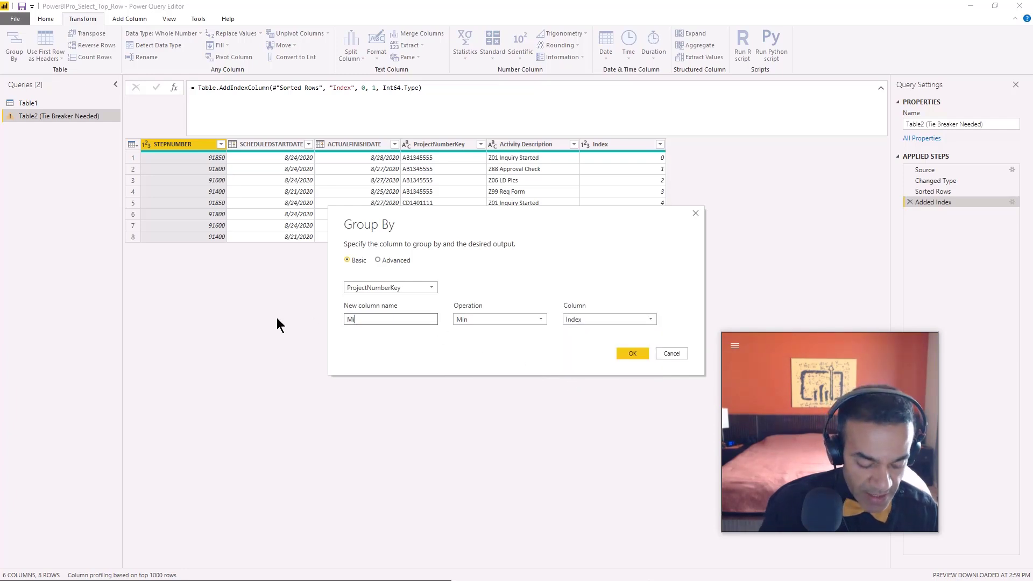
text(nIndex)
click(633, 355)
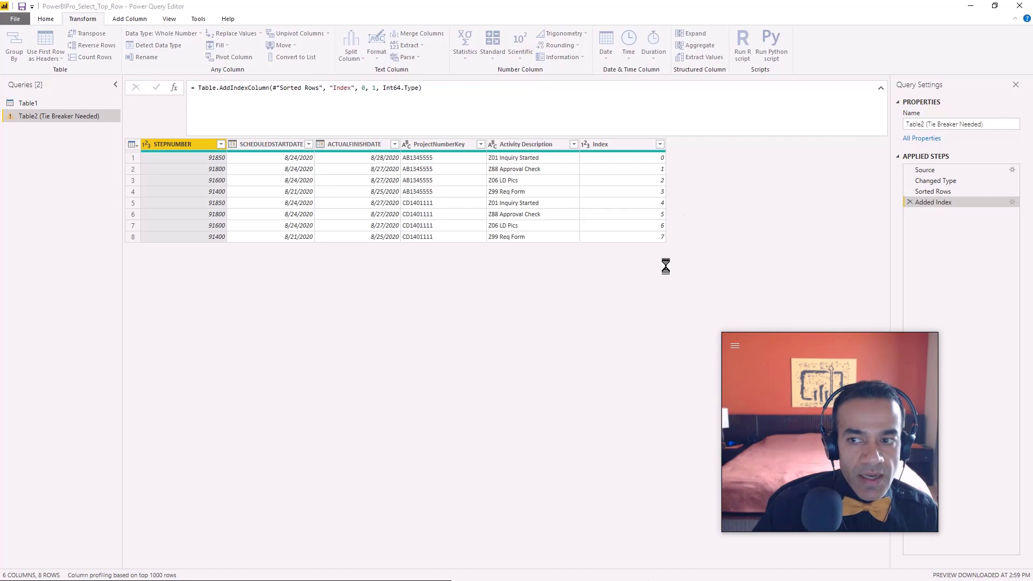
Rename the grouping step to MinIndexTable and insert a new step after it
right_click(947, 212)
click(961, 233)
text(Min)
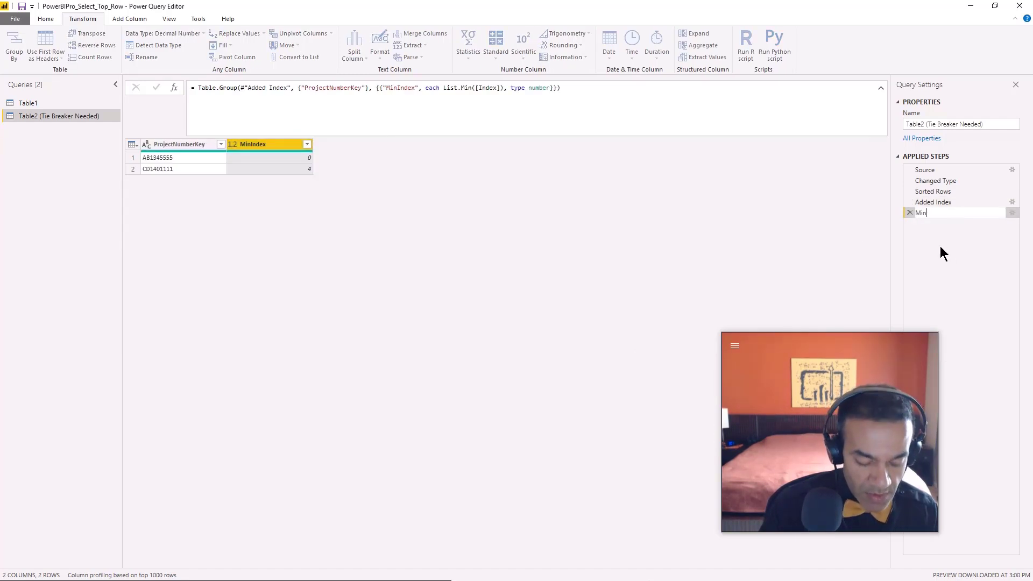
text(IndexTable)
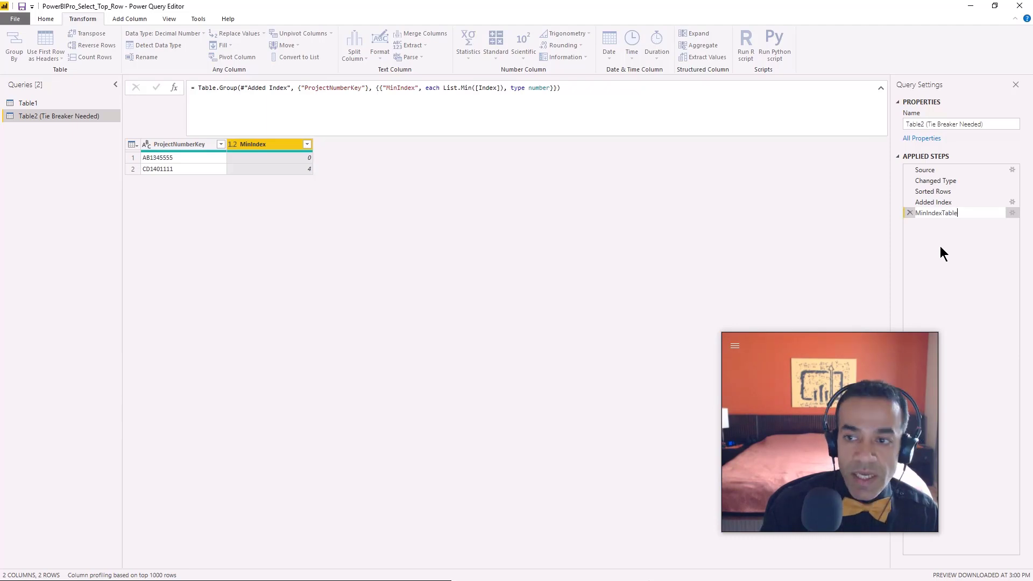
key(Return)
right_click(937, 212)
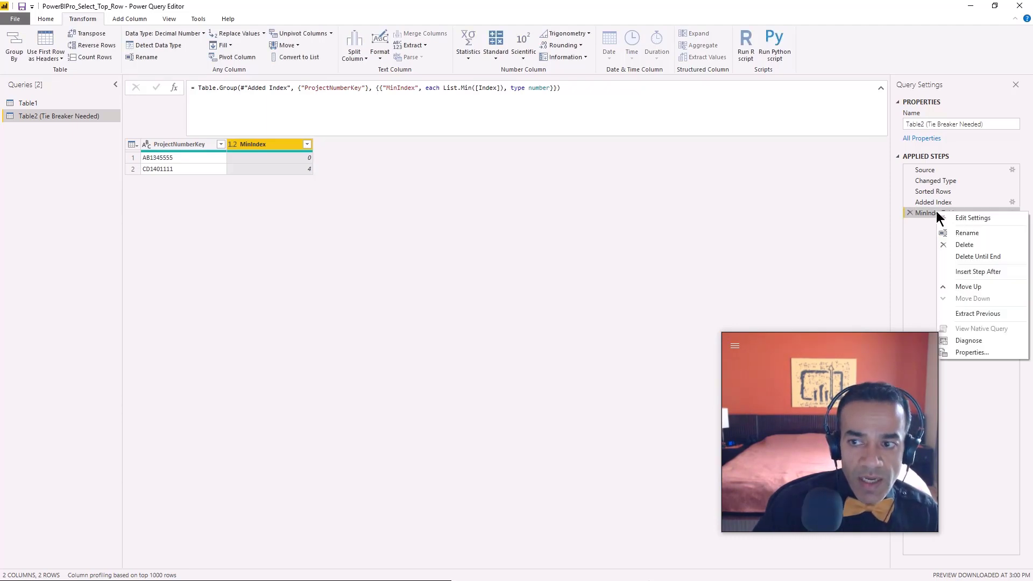
click(974, 269)
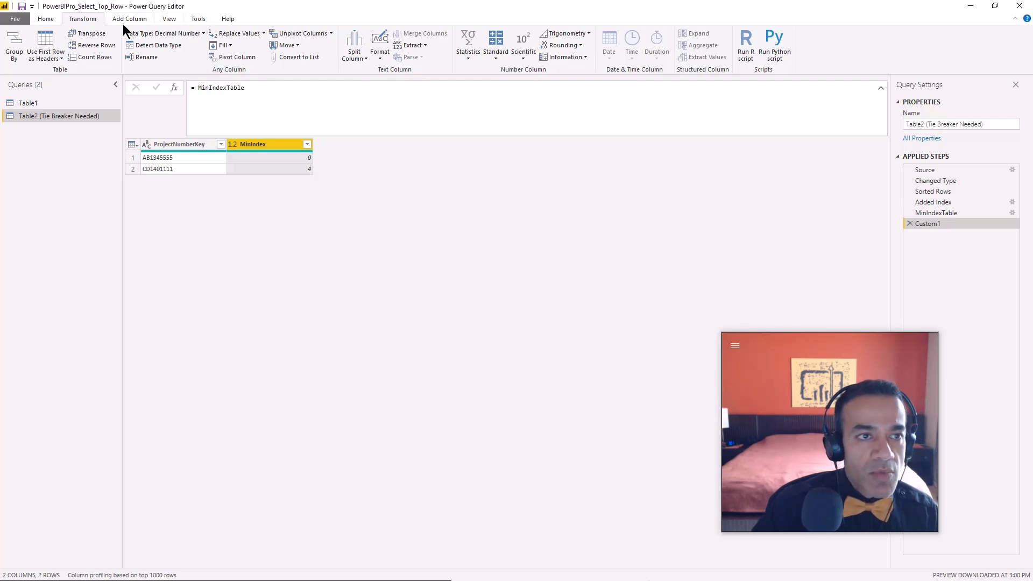
click(45, 19)
click(604, 37)
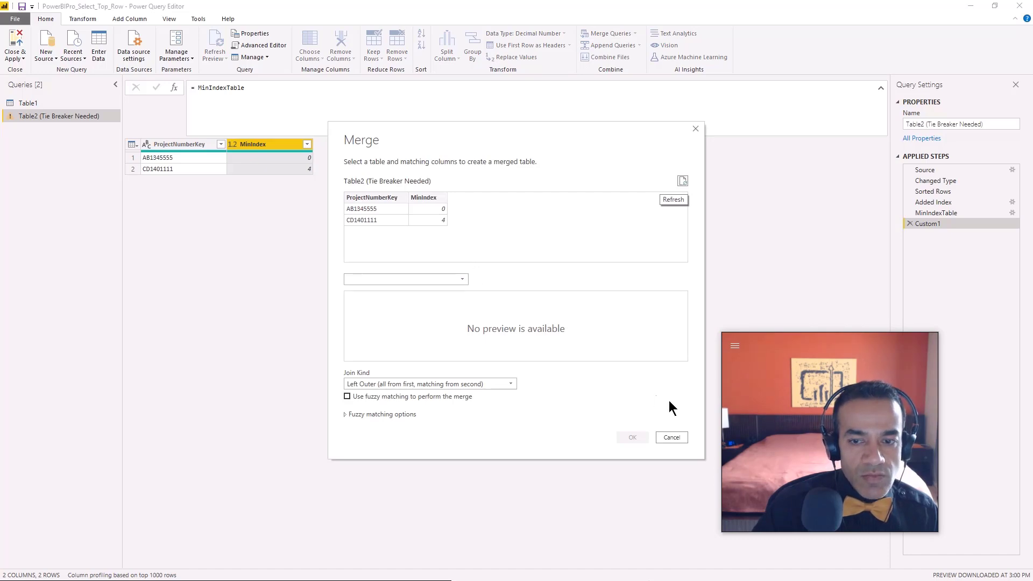
click(668, 437)
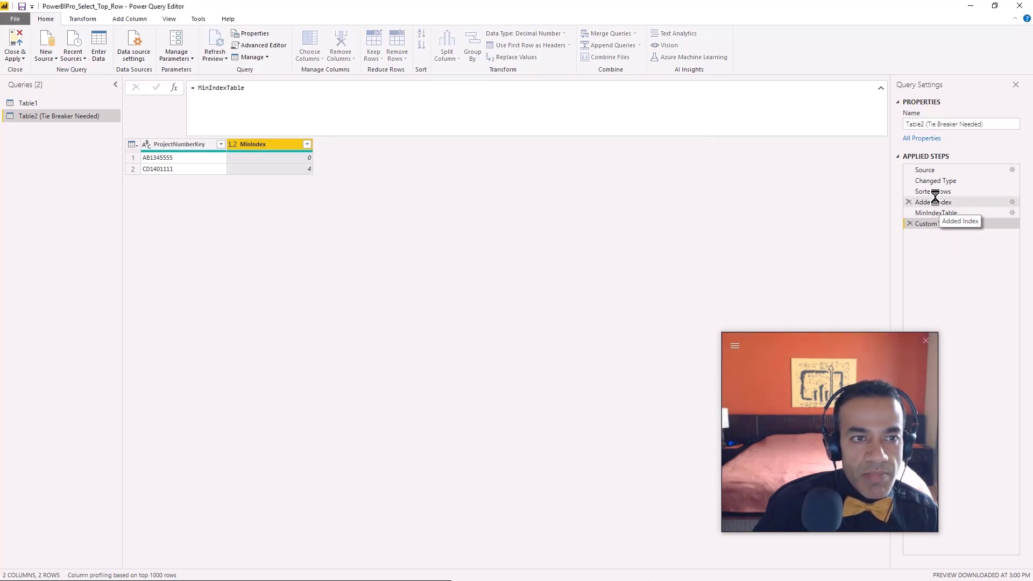
click(934, 203)
click(927, 223)
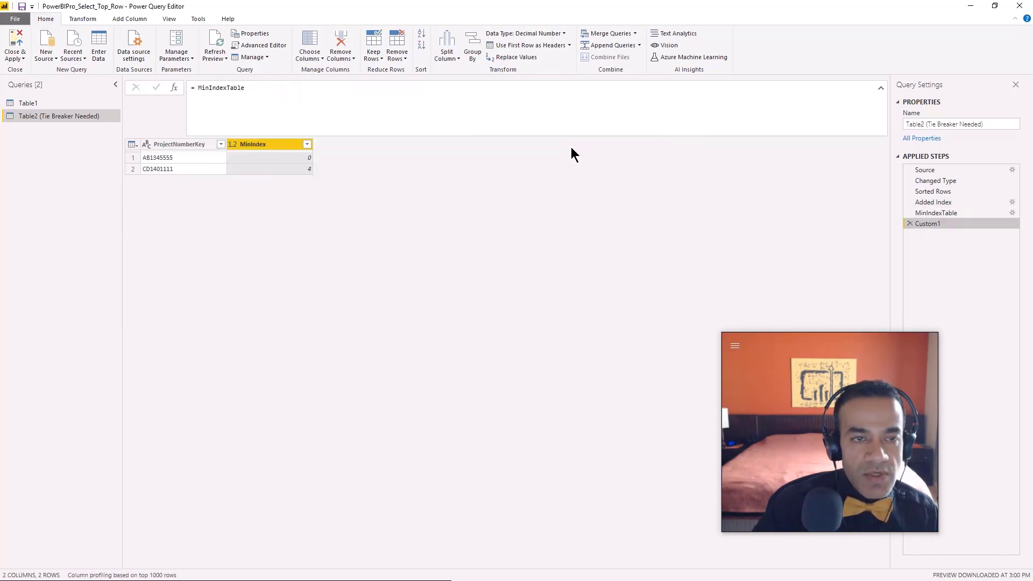
Make the new custom step refer to #"Added Index" to bring back the indexed rows
drag(198, 88, 275, 89)
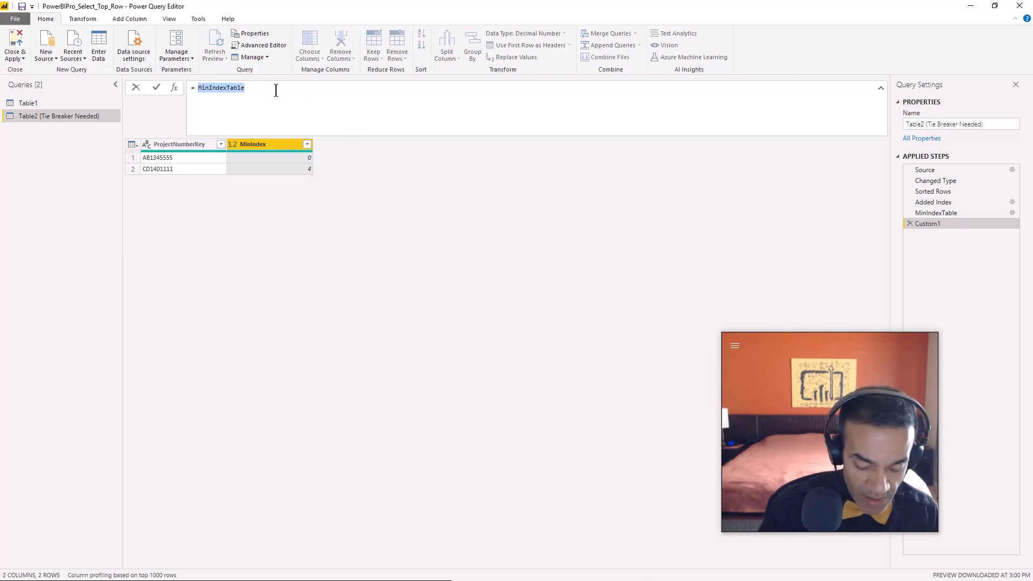
text(#"Added Index)
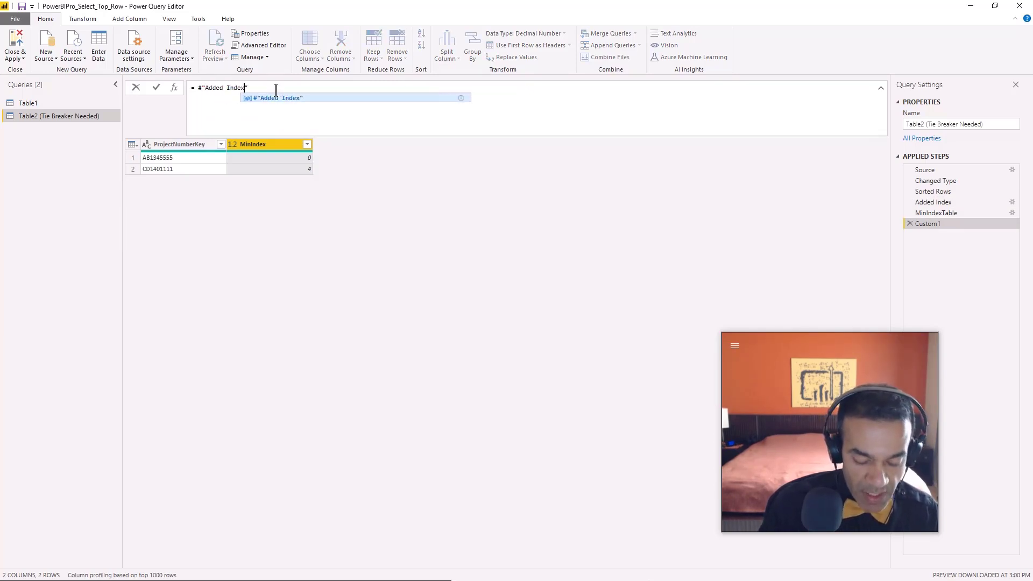
text(")
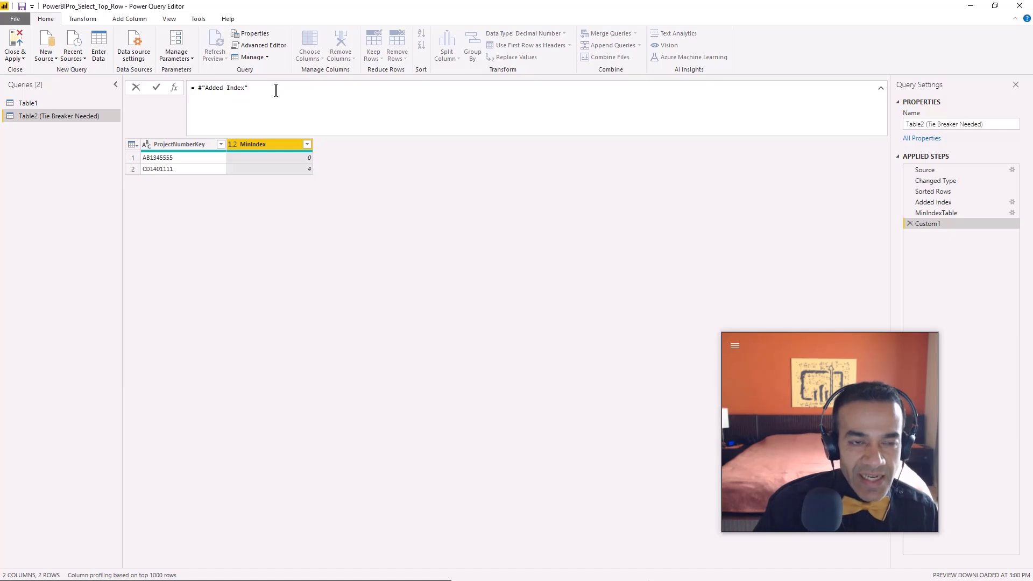
click(430, 173)
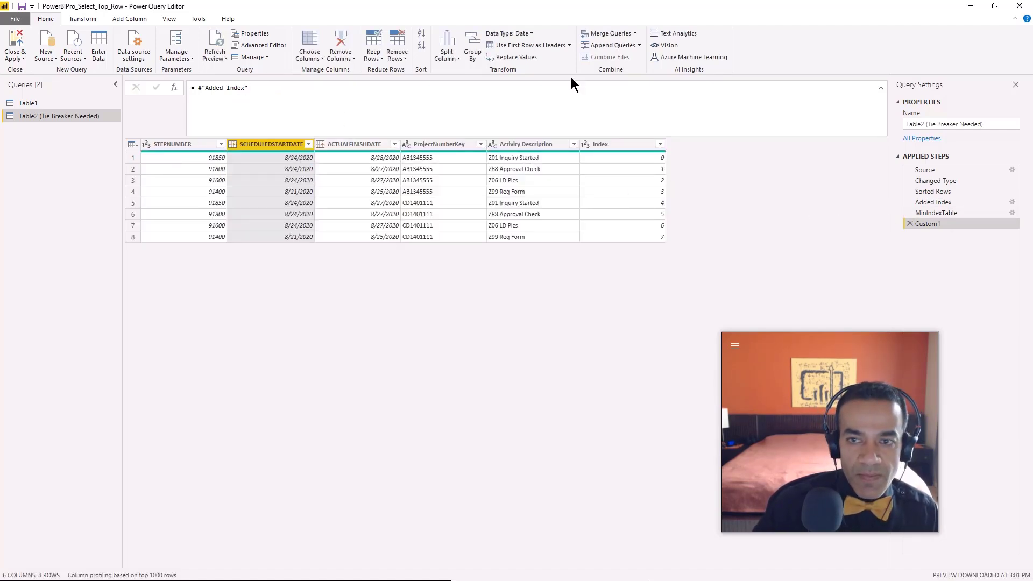
Merge Table2 (Tie Breaker Needed) with itself on ProjectNumberKey, using a Left Outer join
click(607, 33)
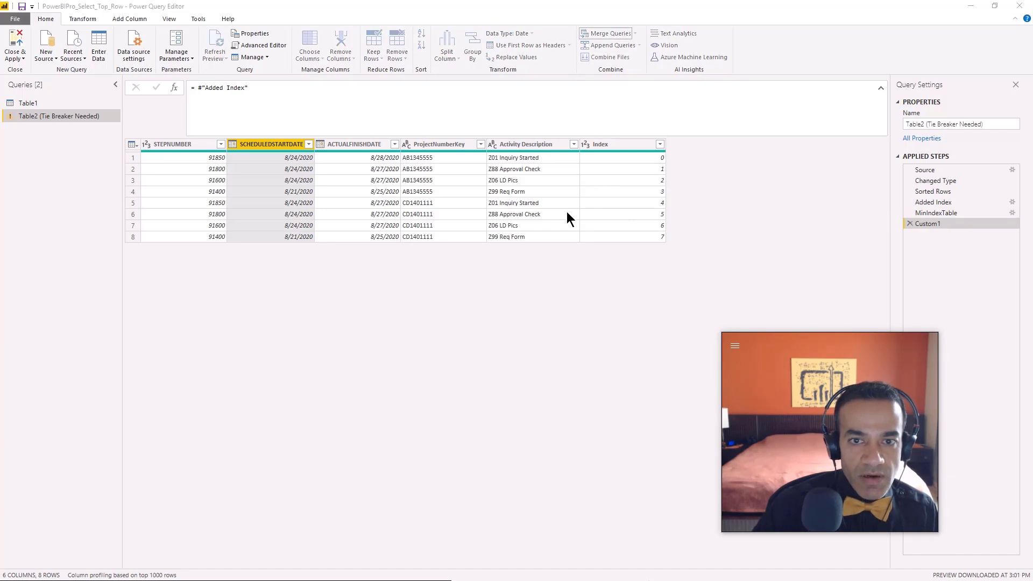
click(435, 280)
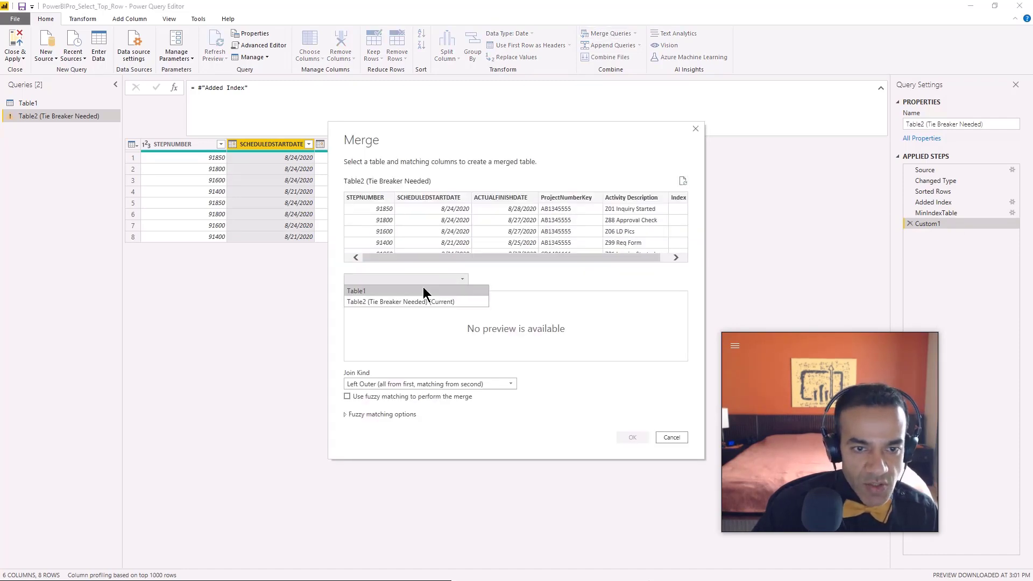
click(389, 301)
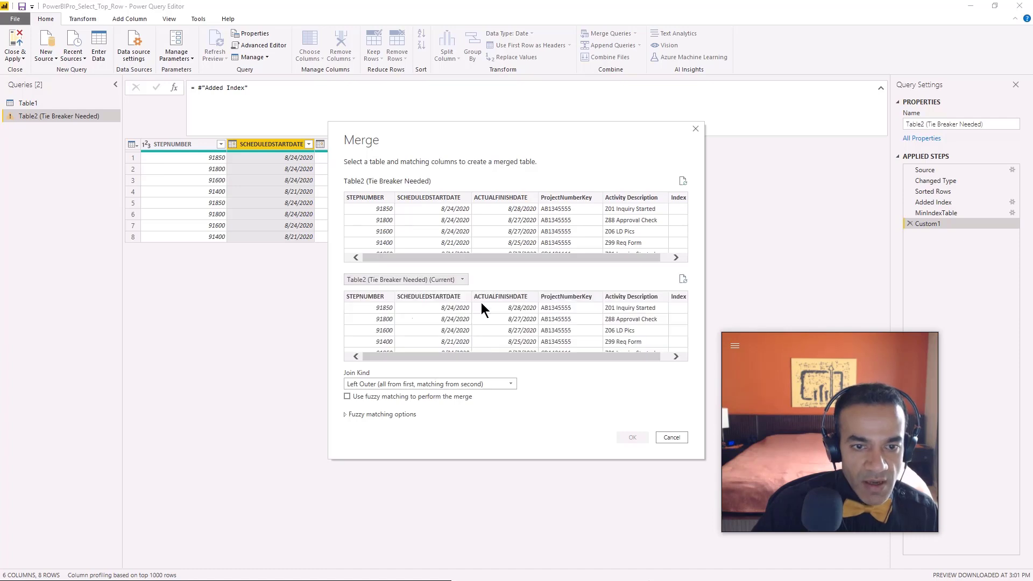
click(571, 296)
click(585, 197)
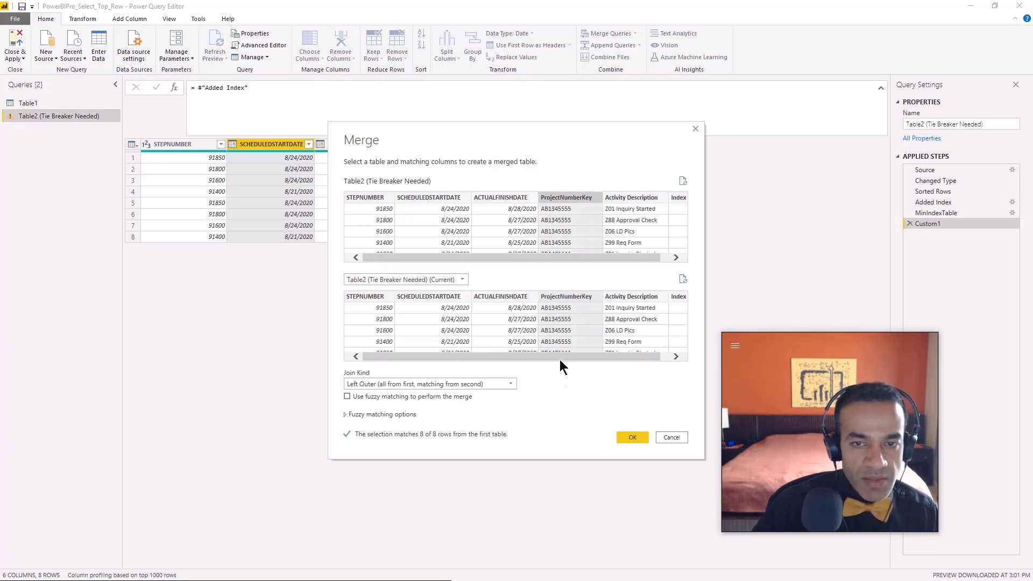
click(632, 437)
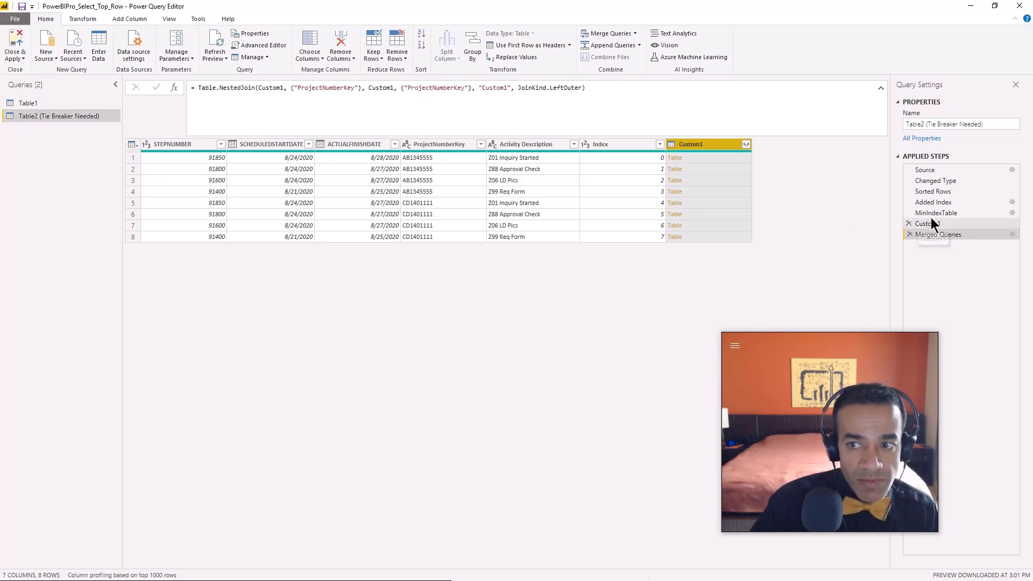
Replace the second table, Custom1, in the merge step's Table.NestedJoin formula with MinIndexTable
click(394, 88)
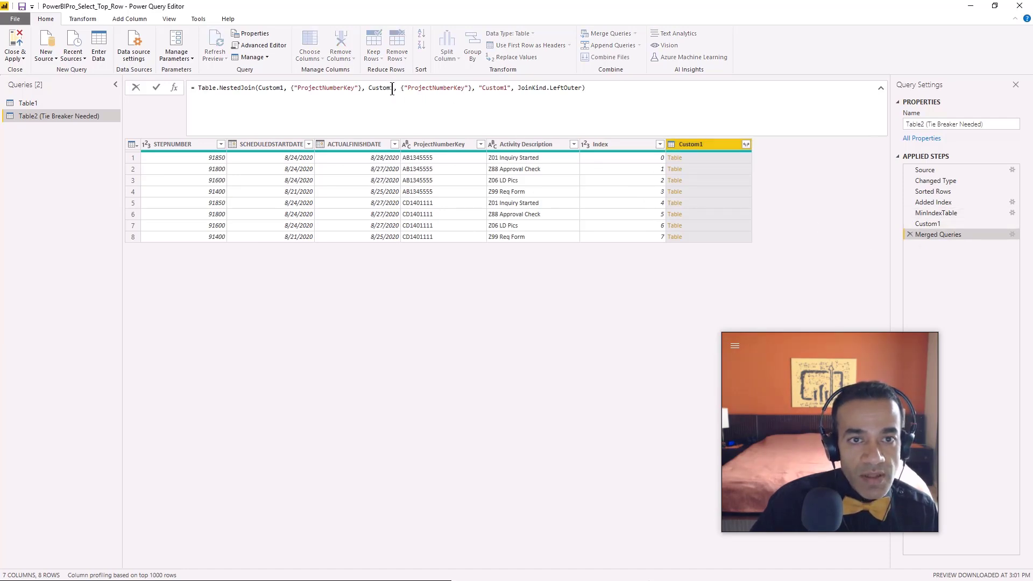
key(ctrl+shift+Left)
text(Min)
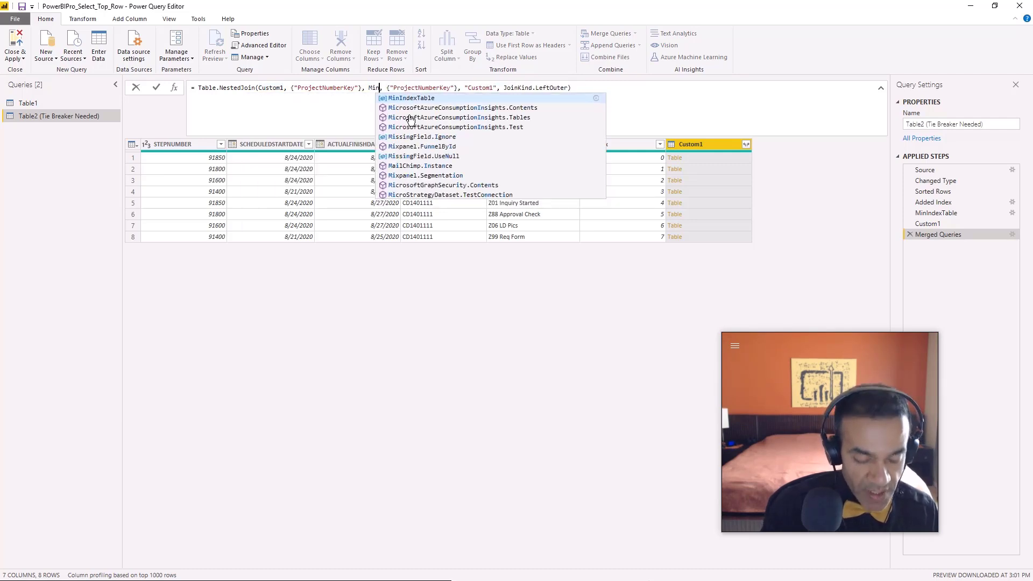
text(IndexTable)
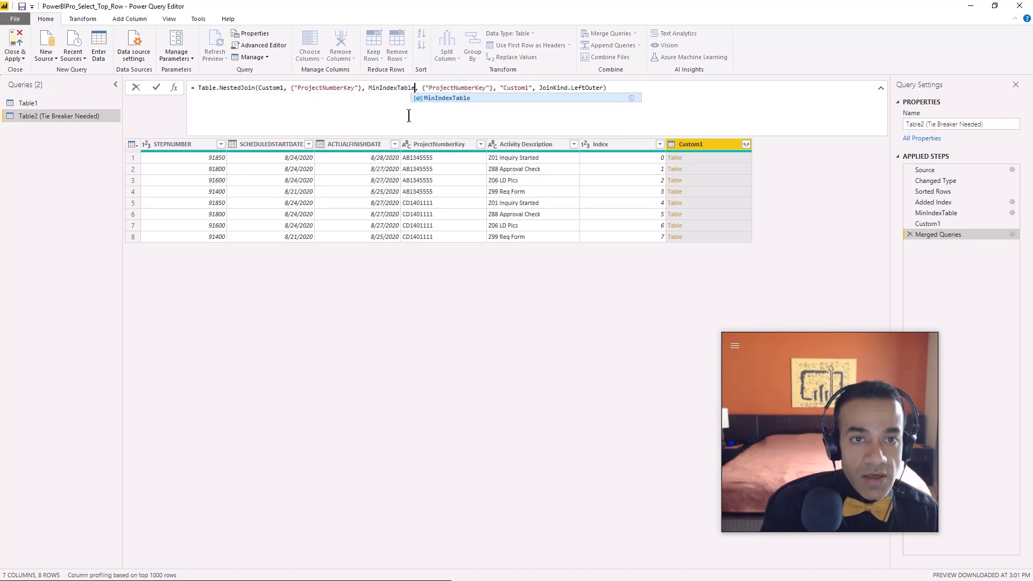
key(Return)
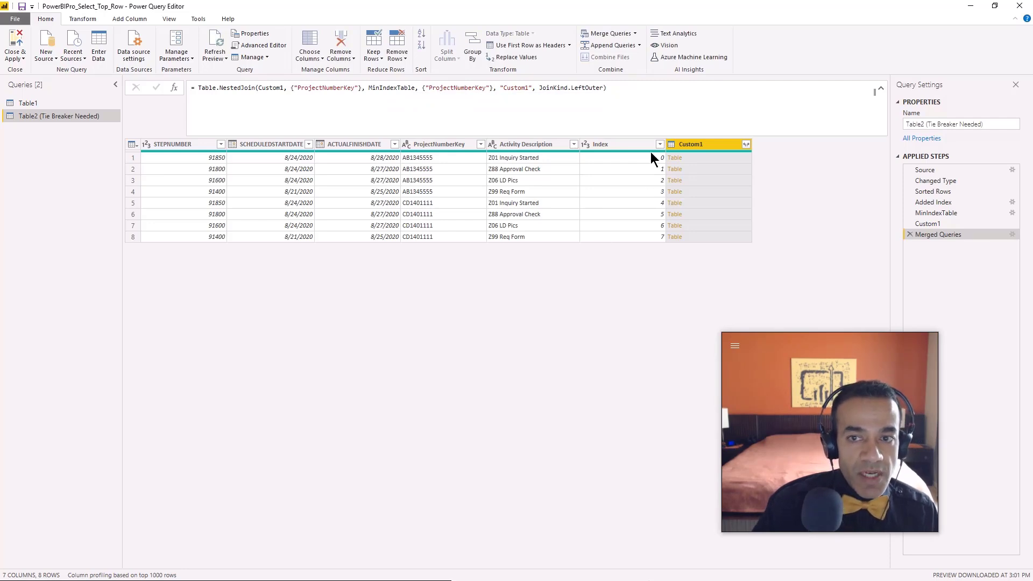
Expand only MinIndex from the merged Custom1 column, without a name prefix, and compare it with Index for each project
click(746, 144)
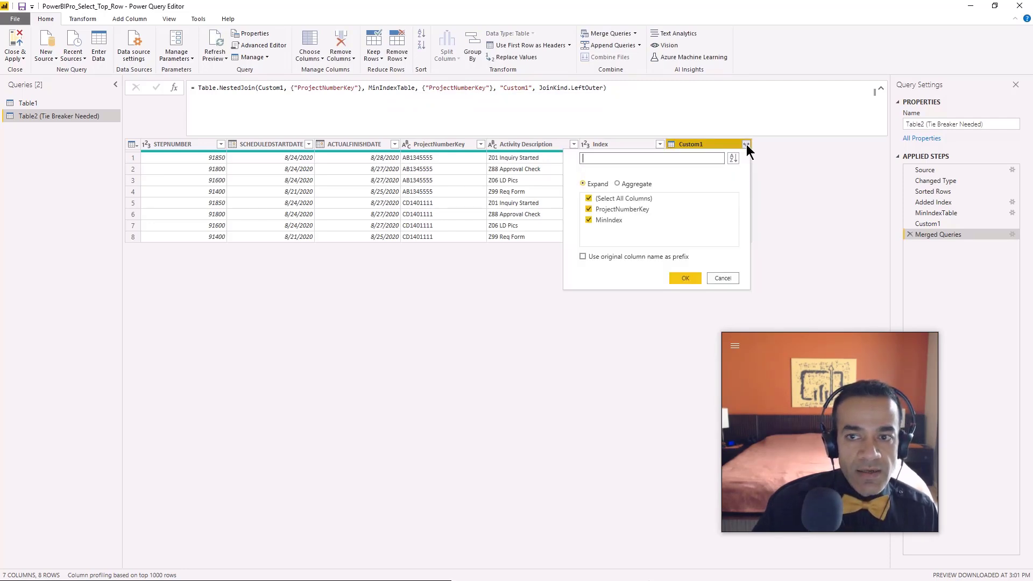
click(588, 198)
click(589, 220)
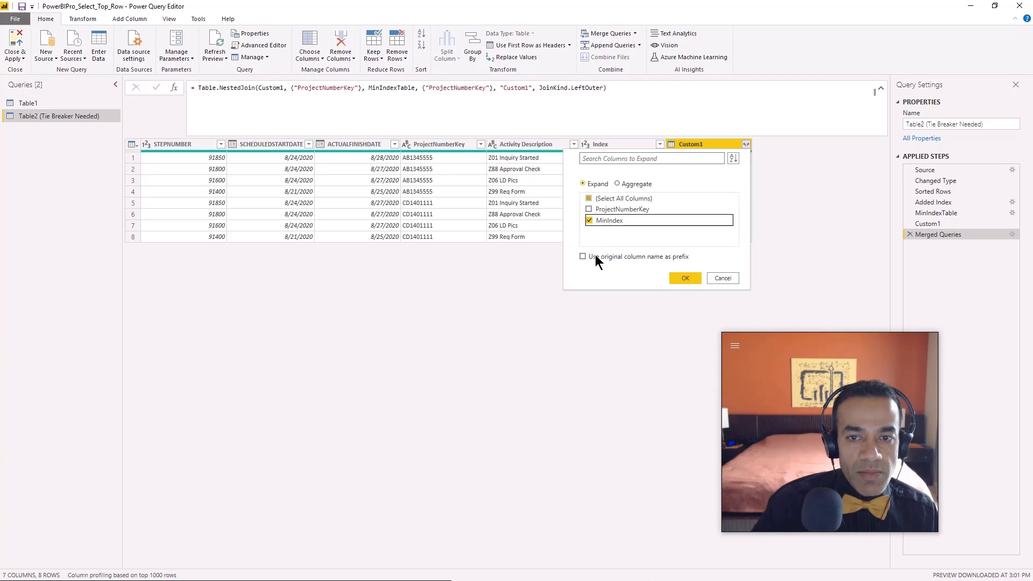
click(682, 277)
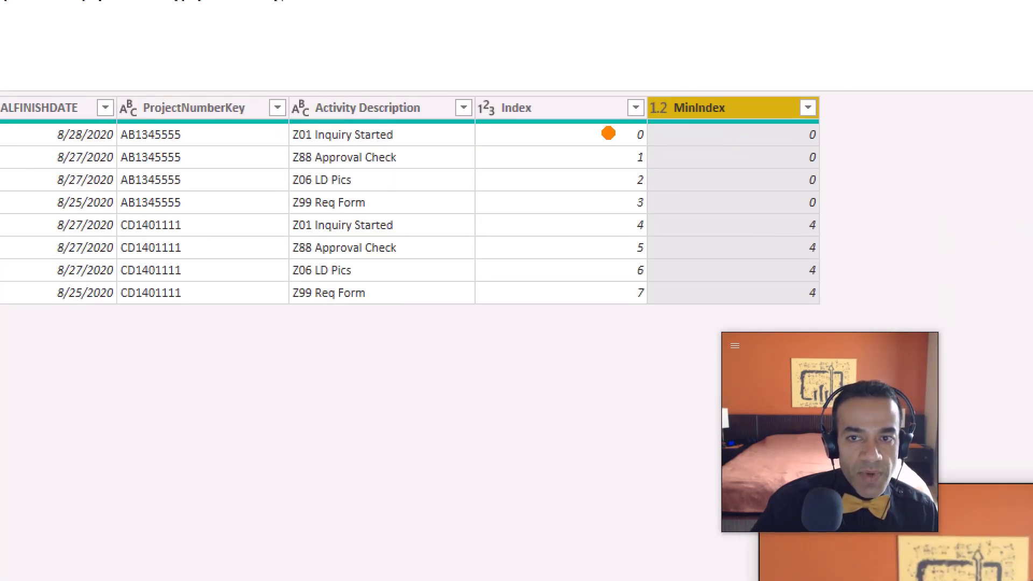
mouse_move(644, 157)
mouse_down()
mouse_move(690, 153)
mouse_move(700, 131)
mouse_up()
mouse_move(608, 224)
mouse_down()
mouse_move(705, 216)
mouse_move(711, 228)
mouse_up()
key(Escape)
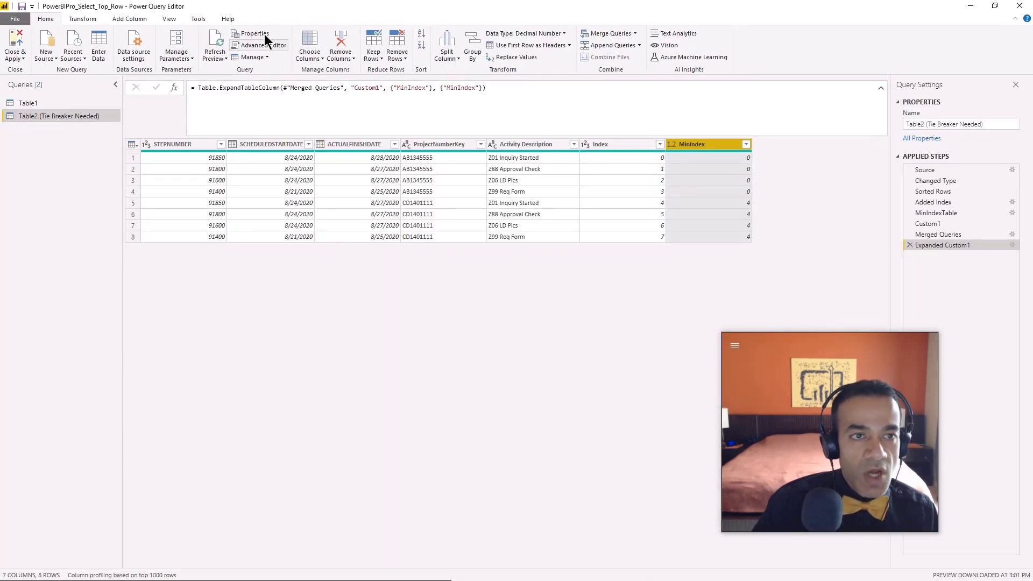
Add a custom column named Match with the formula [Index] = [MinIndex]
click(141, 19)
click(56, 52)
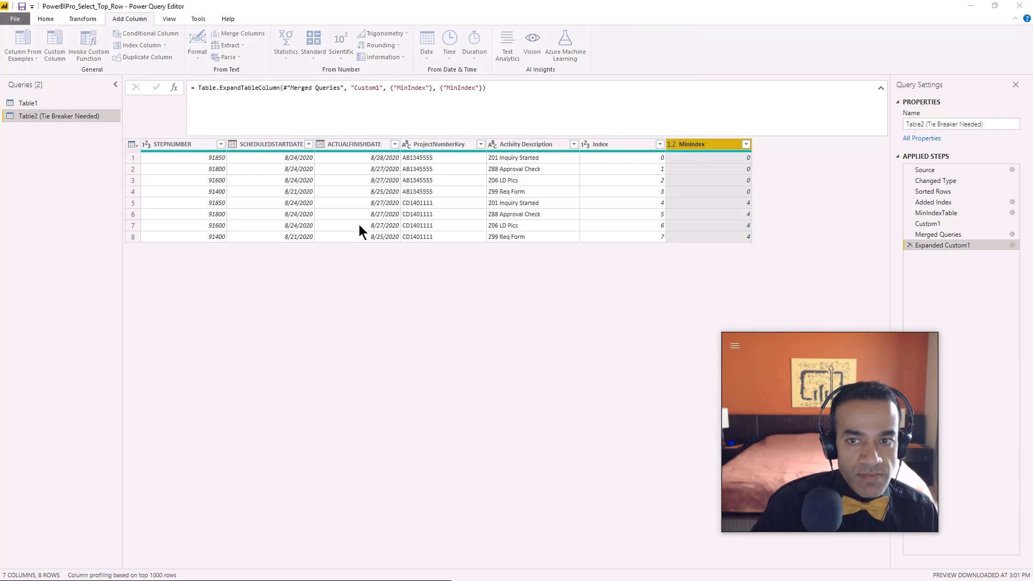
double_click(380, 242)
text(MatchInD)
key(BackSpace)
key(BackSpace)
key(BackSpace)
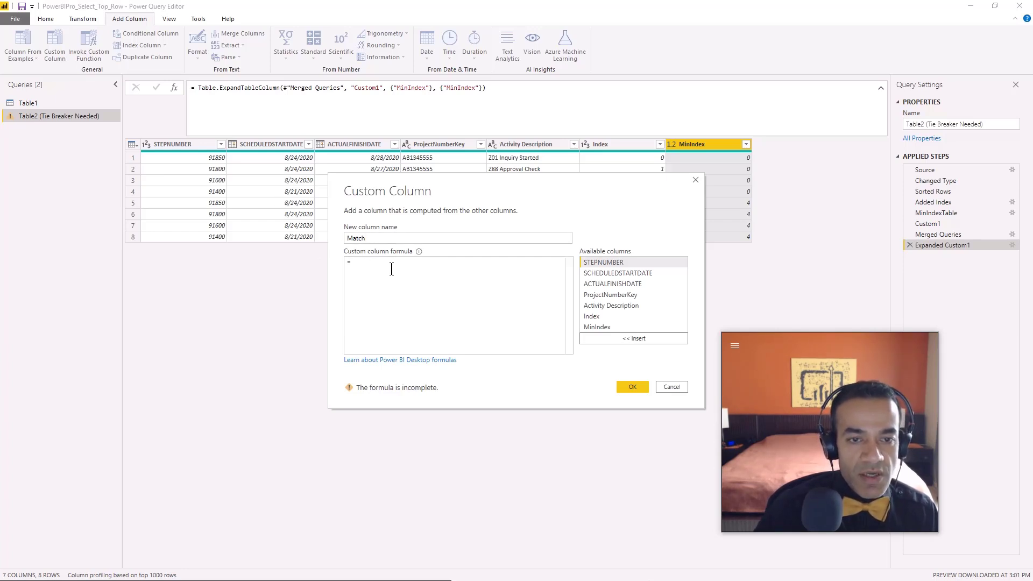
click(592, 316)
double_click(591, 317)
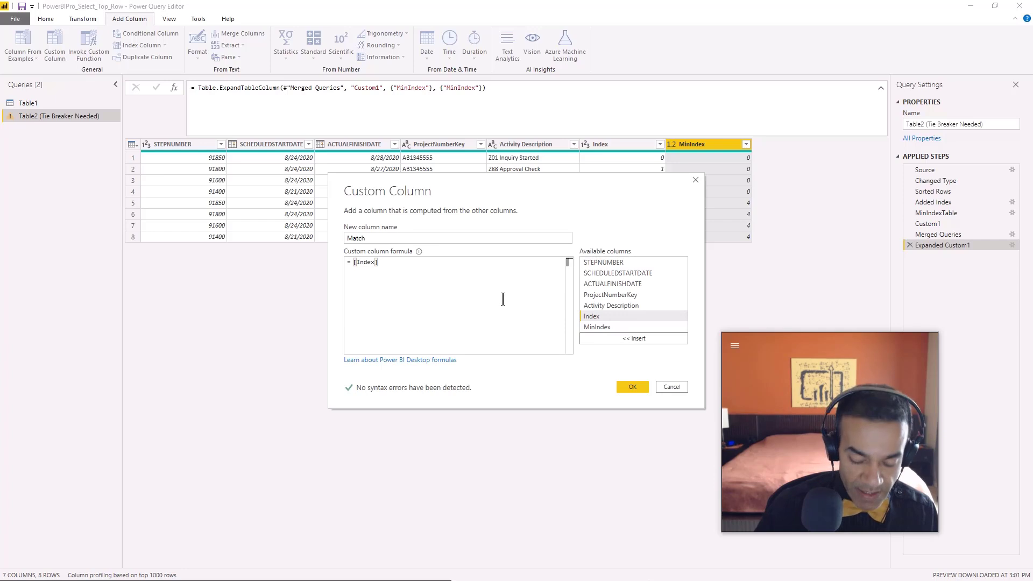
text(= [MinIndex)
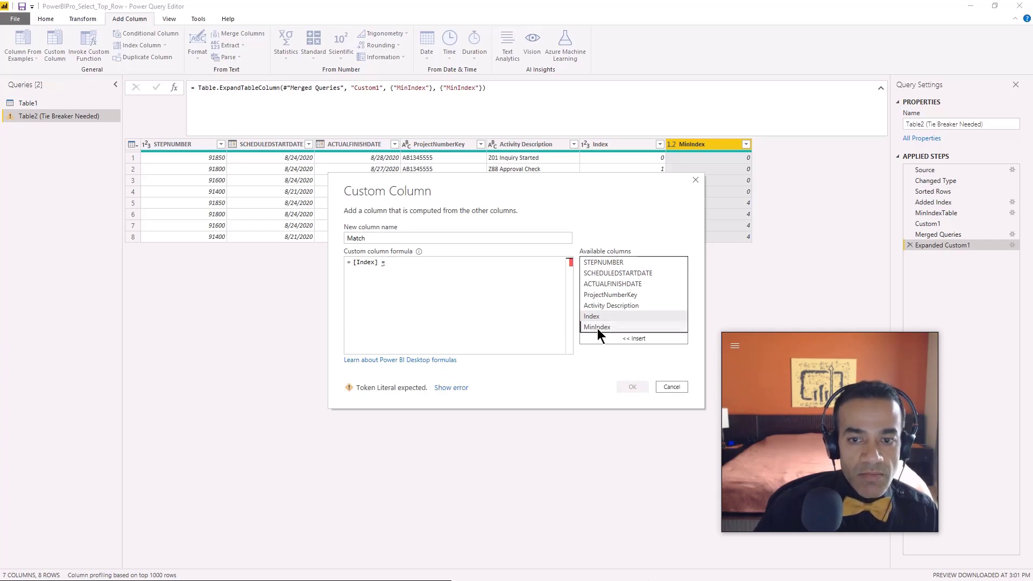
double_click(597, 327)
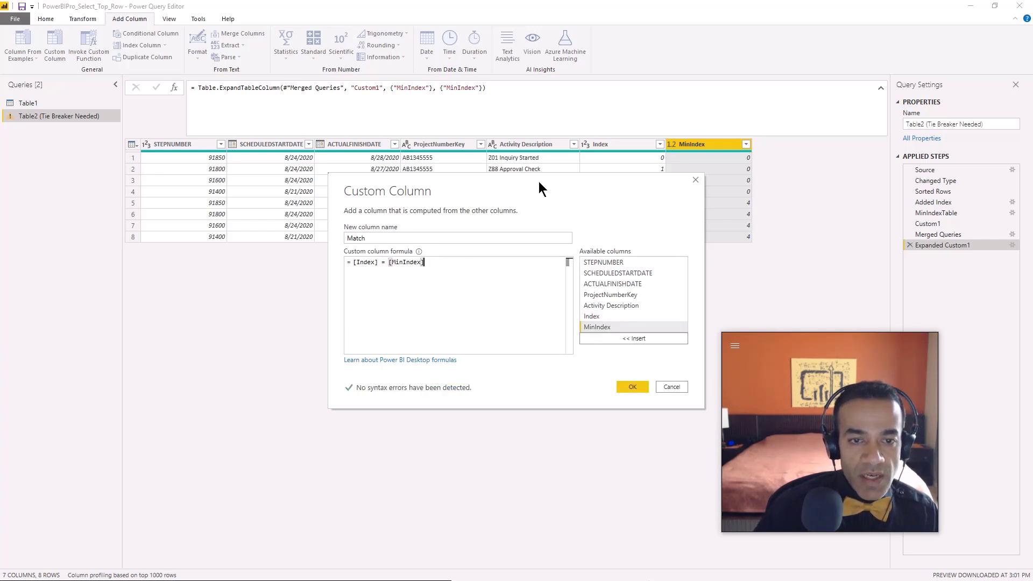
click(632, 388)
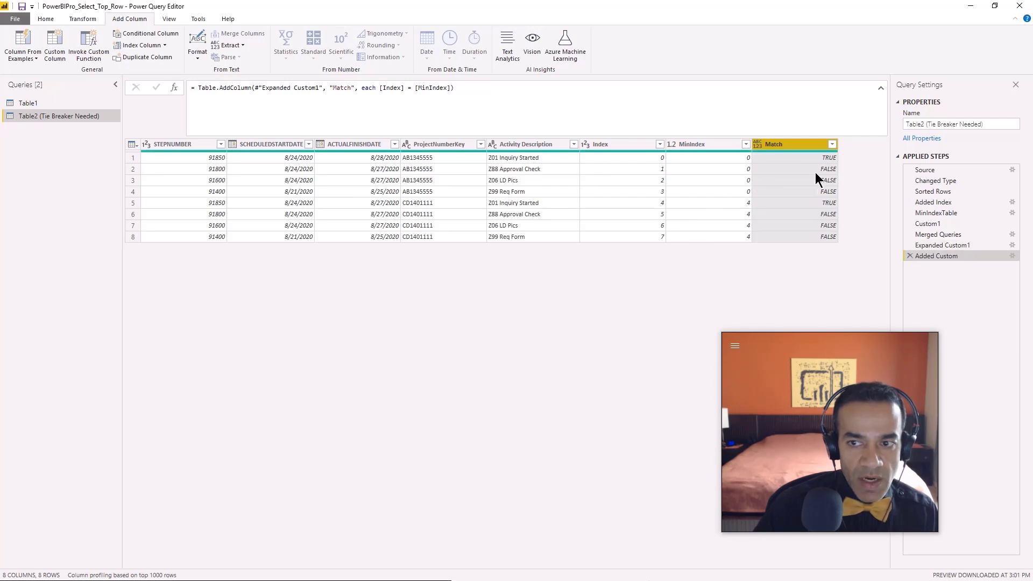
Filter the Match column to keep only the TRUE rows
click(832, 144)
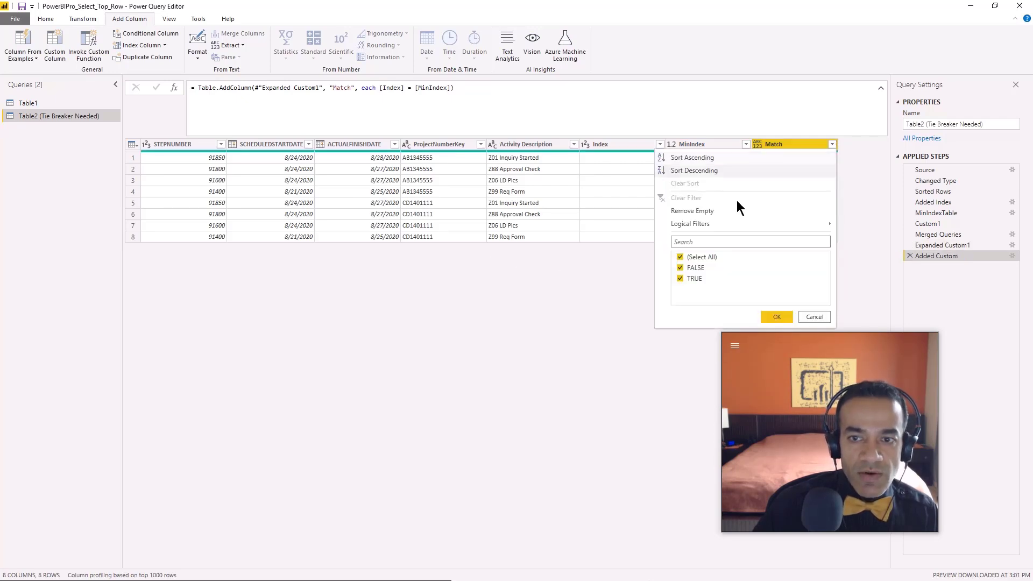
click(680, 278)
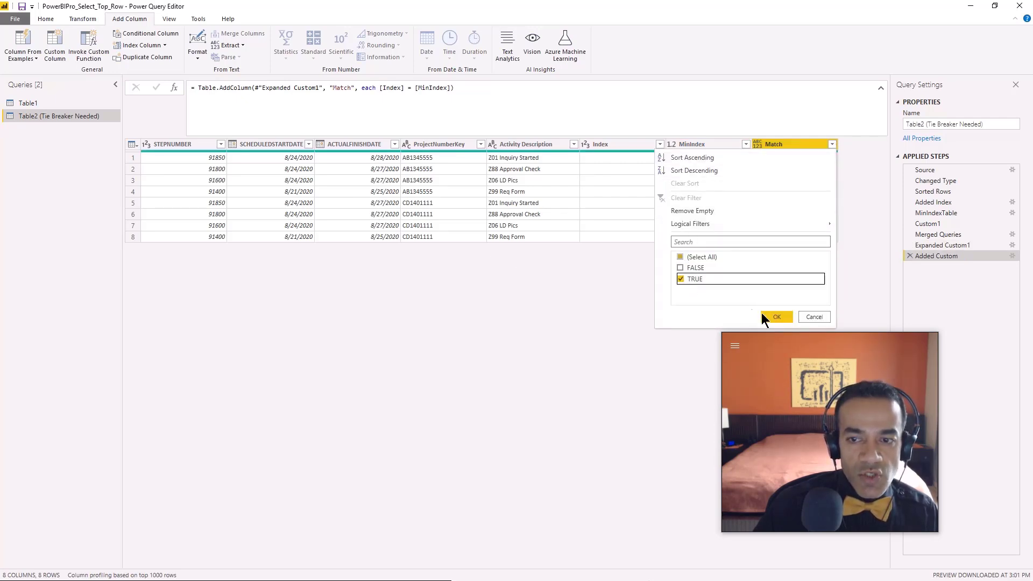
click(771, 316)
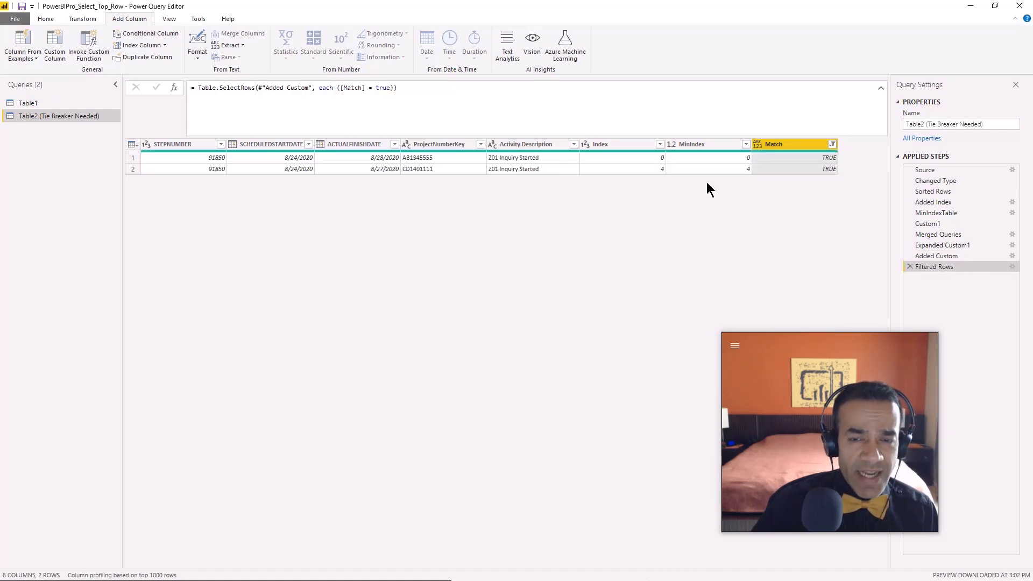
Remove the Index, MinIndex and Match helper columns from Table2
click(641, 144)
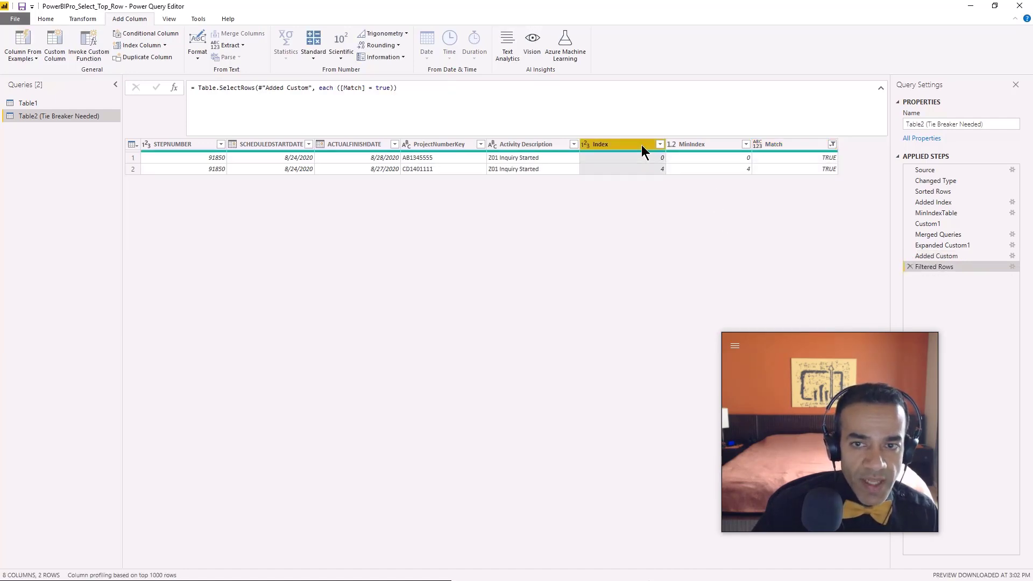
shift+click(712, 145)
shift+click(792, 143)
right_click(792, 144)
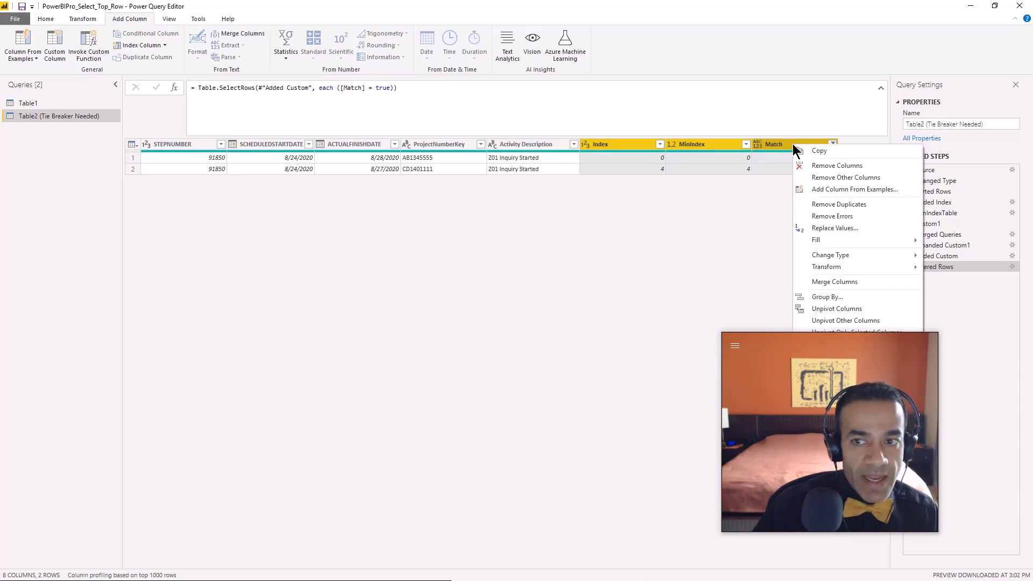
click(817, 166)
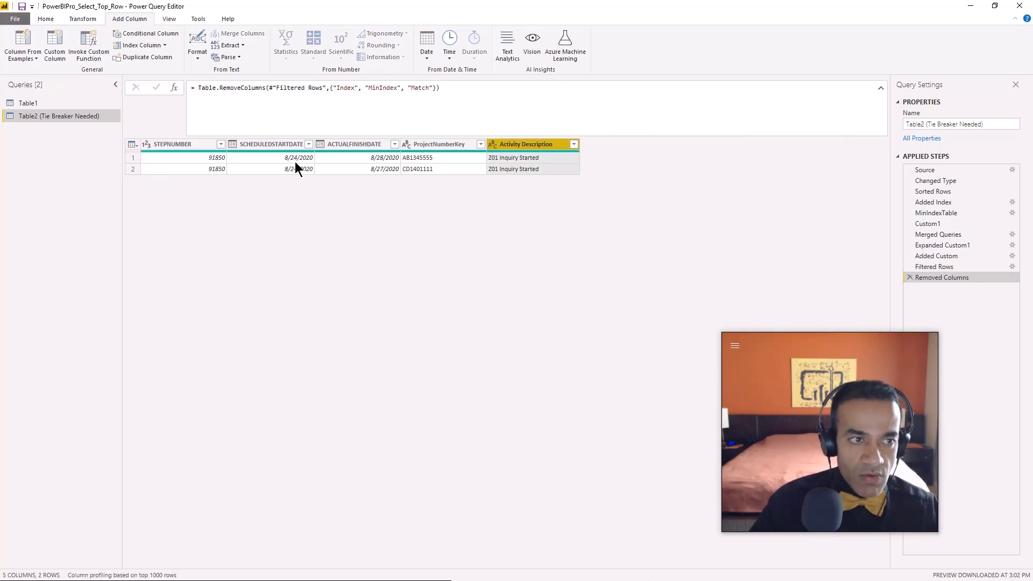
Compare the final rows and applied steps of Table1 and Table2 (Tie Breaker Needed)
click(48, 102)
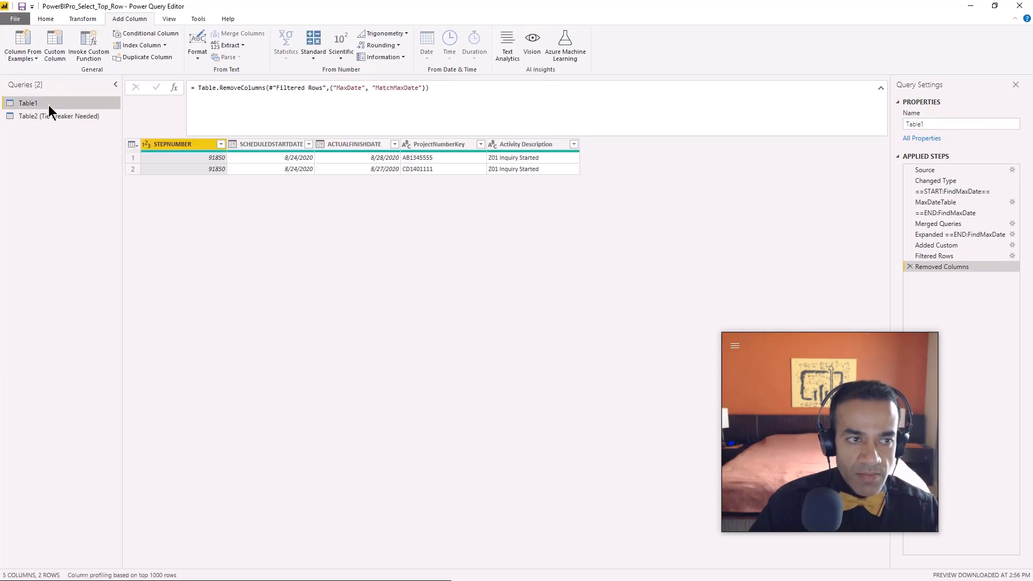
click(45, 117)
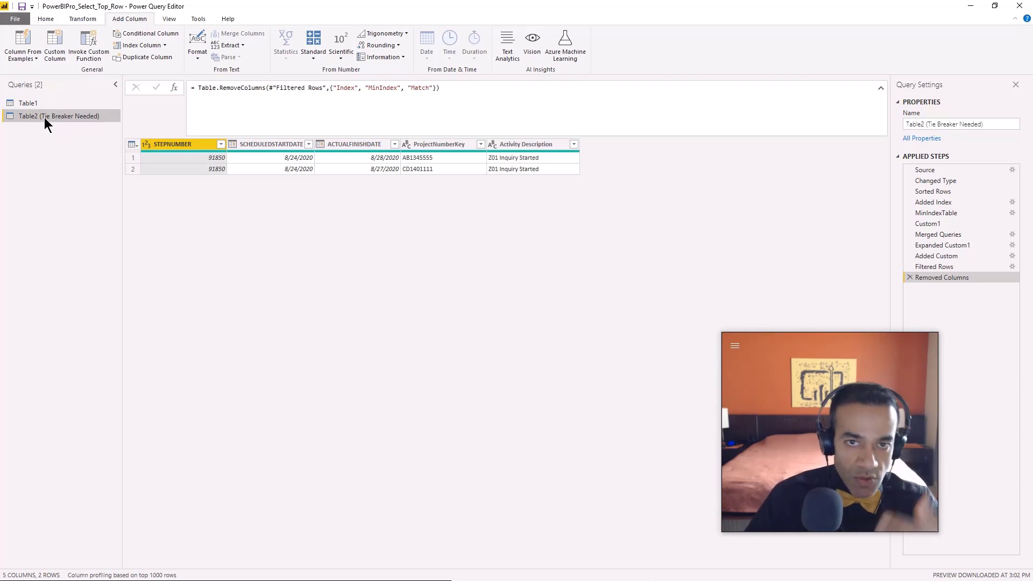
click(55, 101)
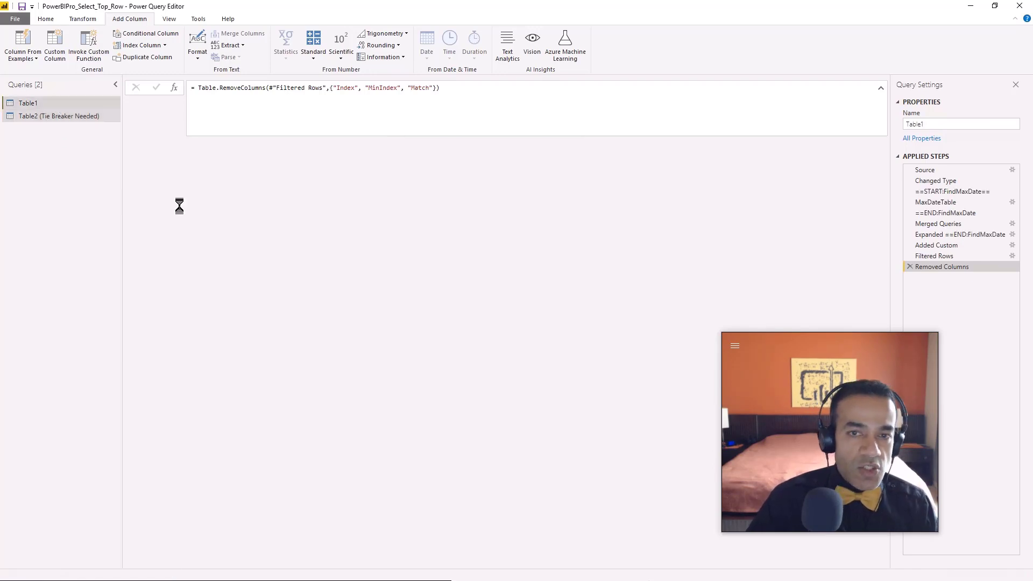